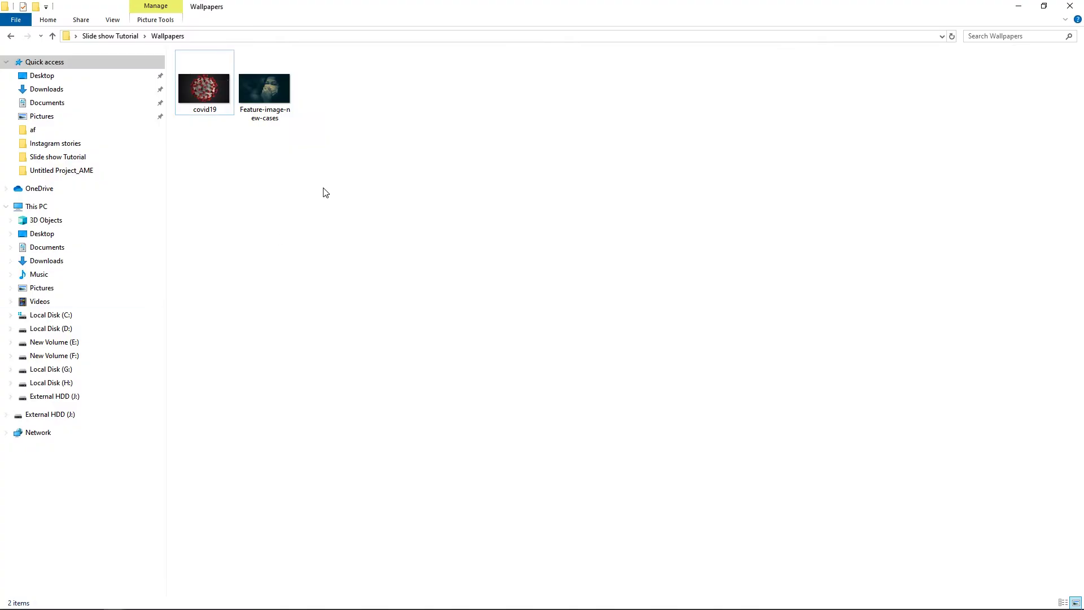
# - Import the two images from the Wallpapers folder into the After Effects project and add covid19.jpg to the Main composition
pyautogui.moveTo(354, 170); pyautogui.dragTo(72, 230)
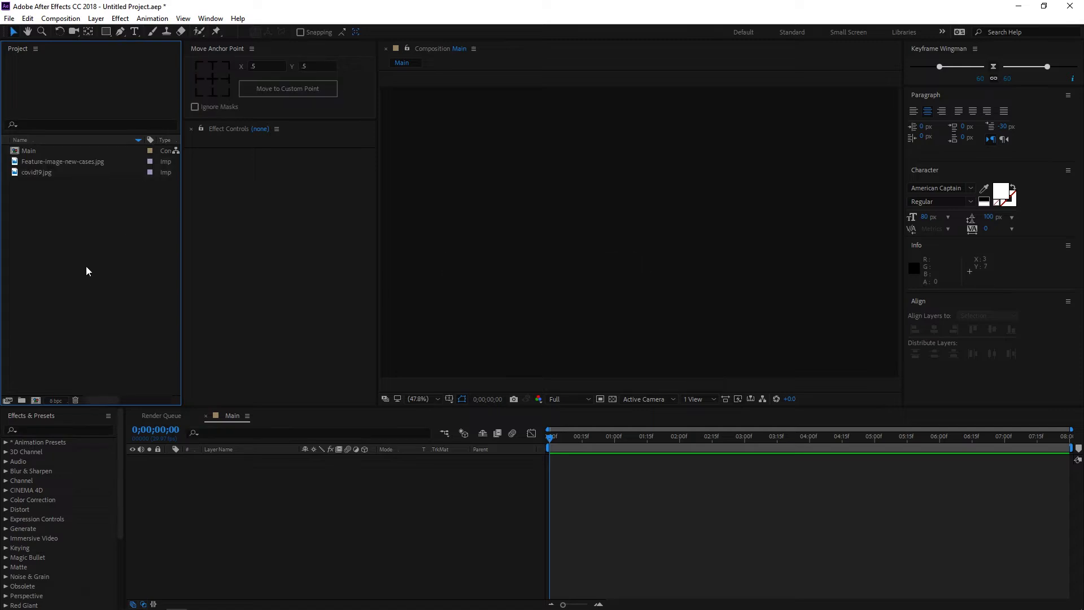
pyautogui.click(30, 161)
pyautogui.click(32, 171)
pyautogui.moveTo(33, 172); pyautogui.dragTo(209, 539)
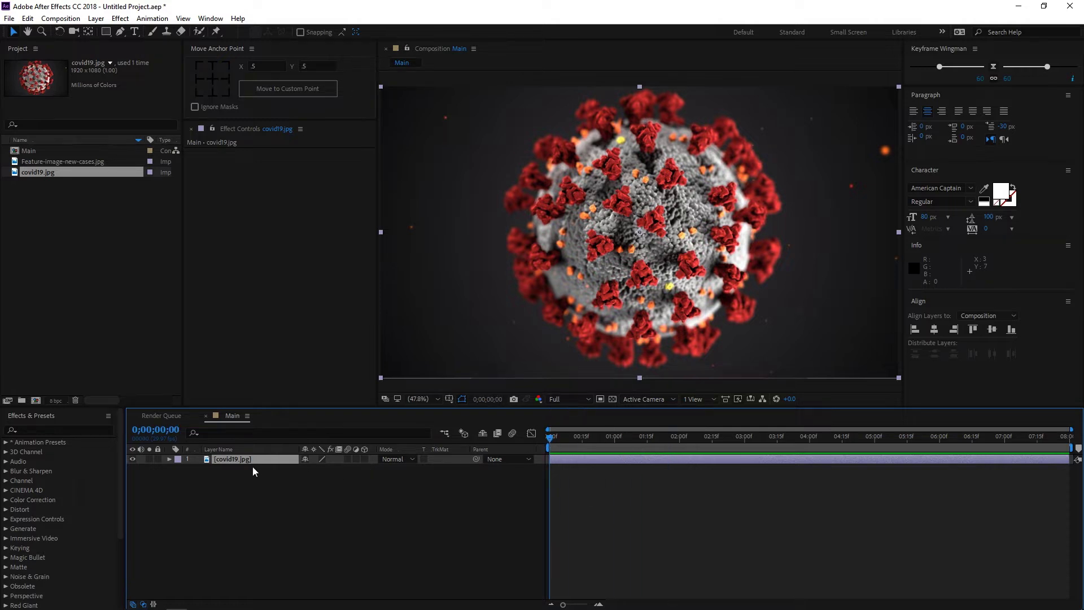
# - Apply the Camera Lens Blur effect to the covid19.jpg layer
pyautogui.click(239, 481)
pyautogui.click(235, 460)
pyautogui.hotkey('ctrl', 'space')
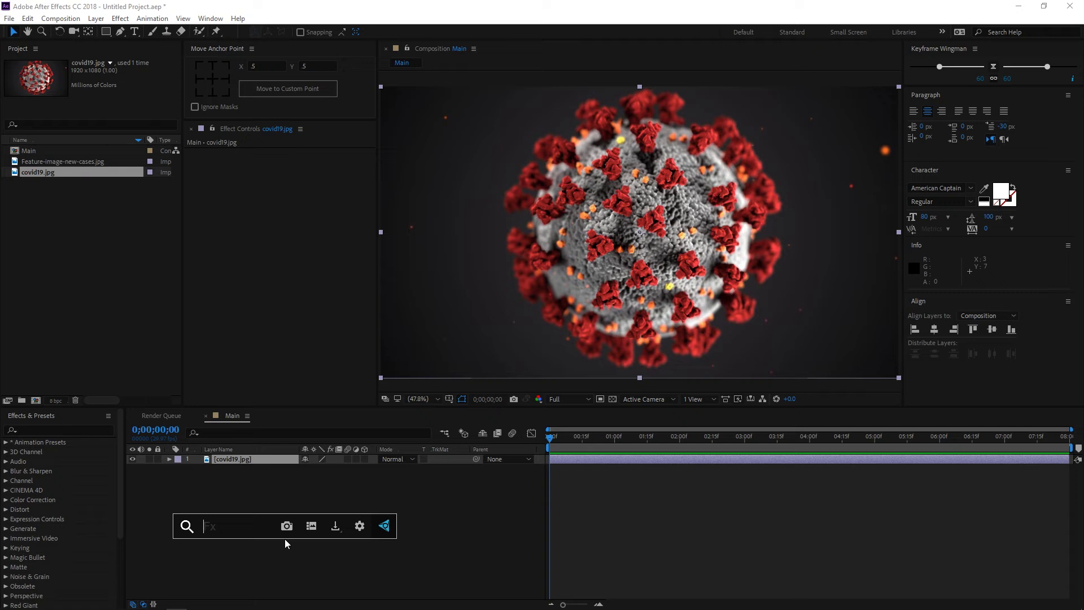
pyautogui.write('cam')
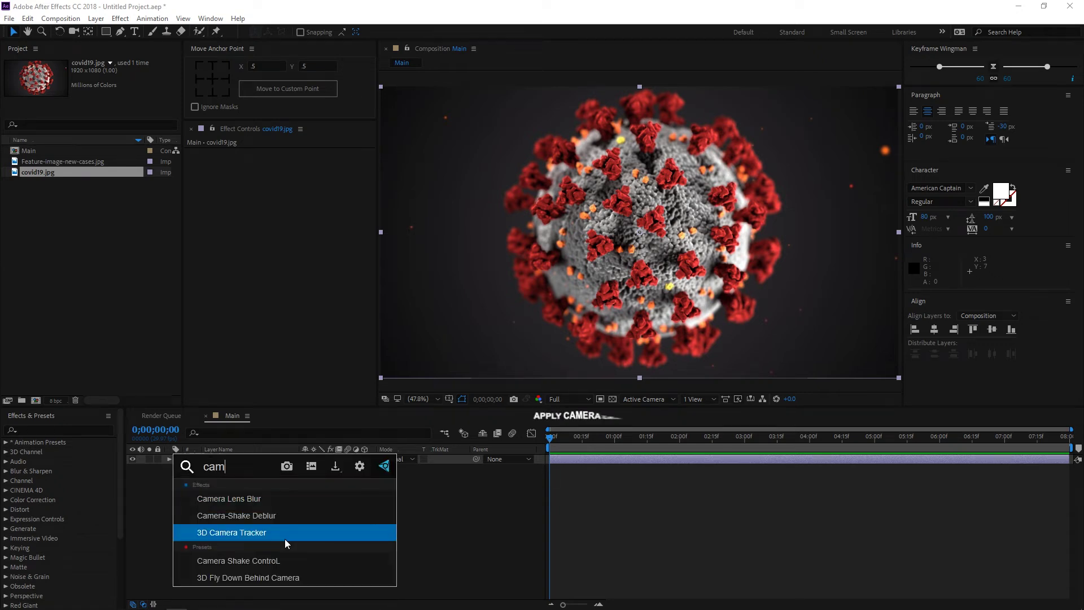
pyautogui.press('Up')
pyautogui.press('Up')
pyautogui.press('Return')
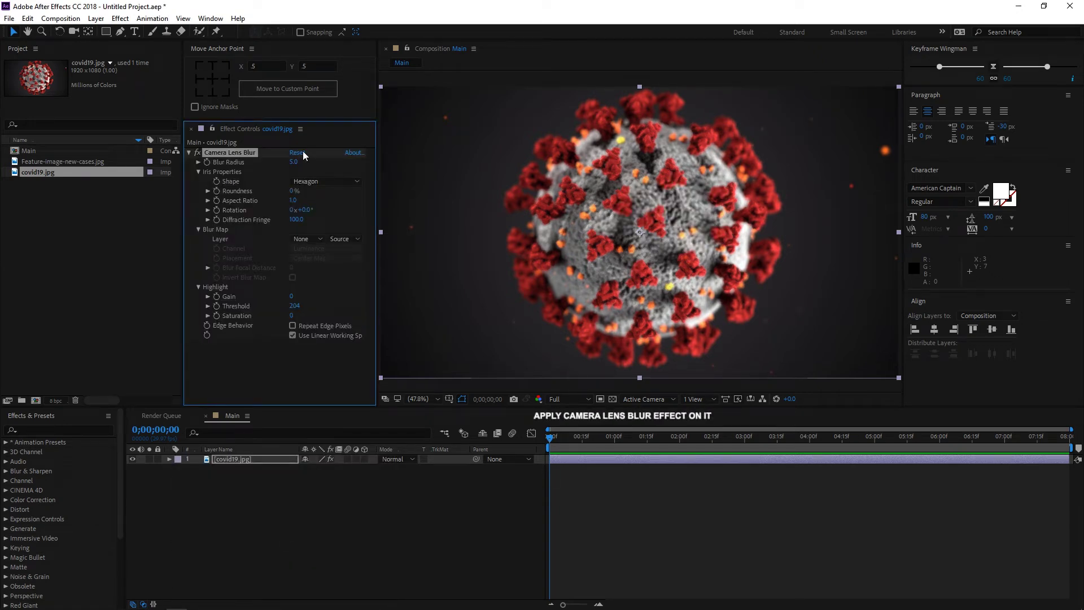
# - Set the Camera Lens Blur radius on covid19.jpg to 8
pyautogui.write('10')
pyautogui.press('Return')
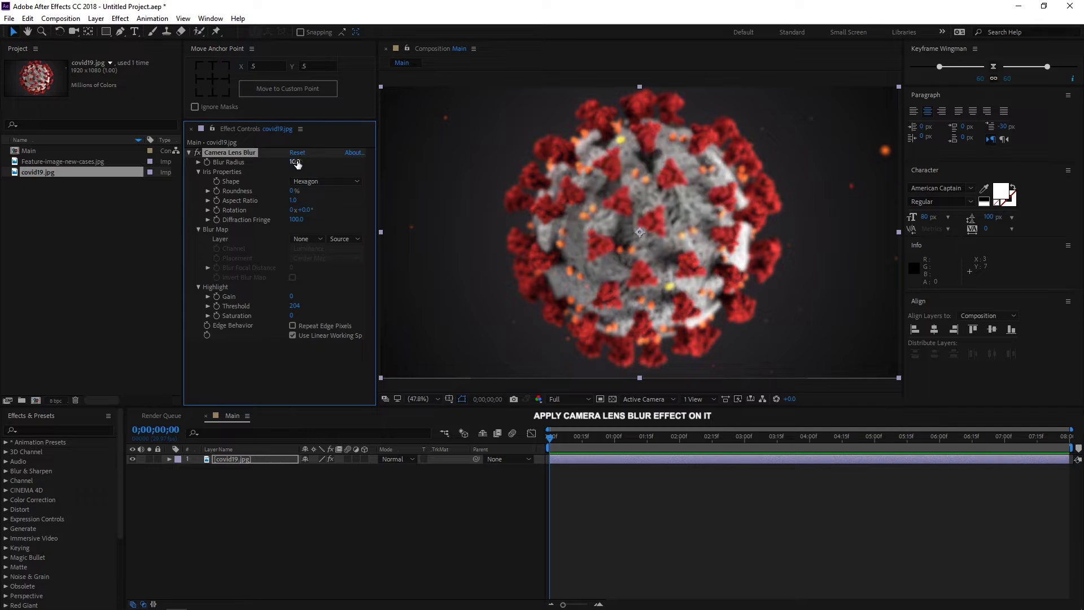
pyautogui.click(295, 163)
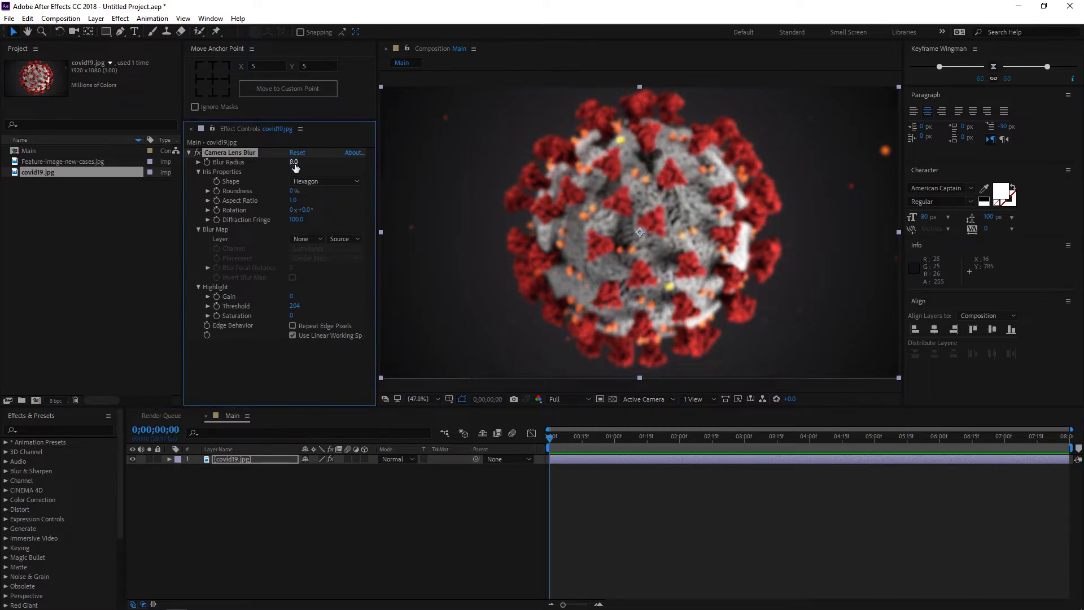
# - Animate the covid19.jpg layer's scale from 100% at the first frame to 110% at 0;00;07;29
pyautogui.click(582, 444)
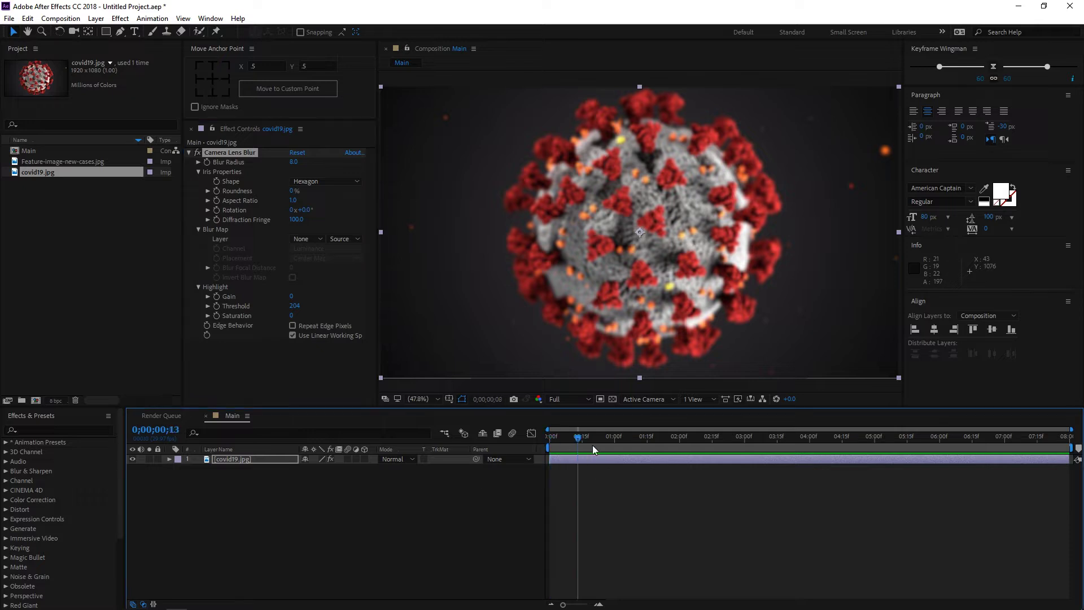
pyautogui.click(232, 460)
pyautogui.press('s')
pyautogui.click(198, 469)
pyautogui.moveTo(561, 444); pyautogui.dragTo(1072, 487)
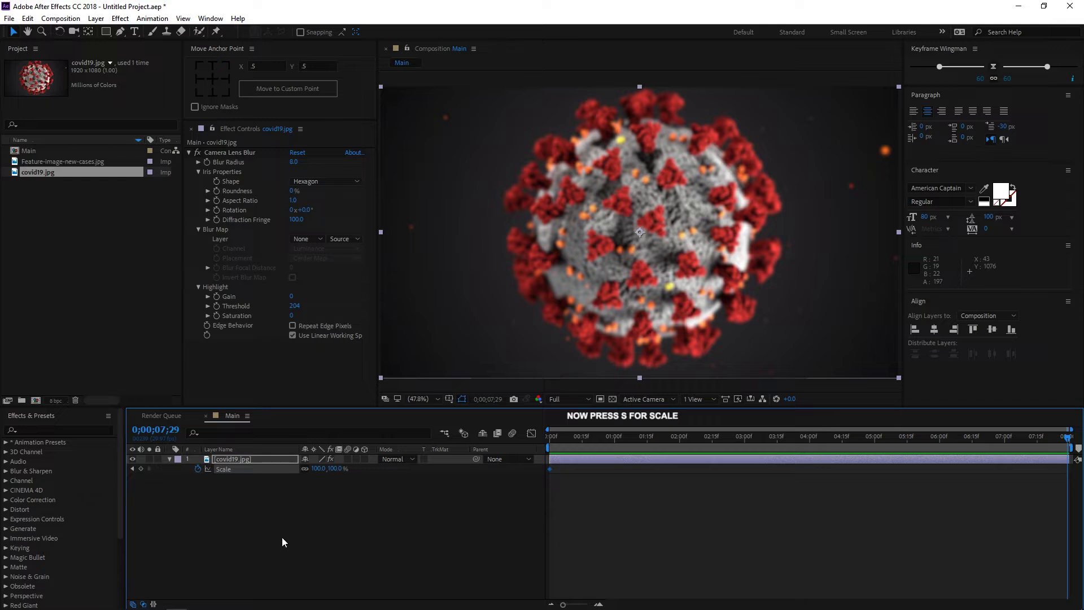
pyautogui.click(315, 469)
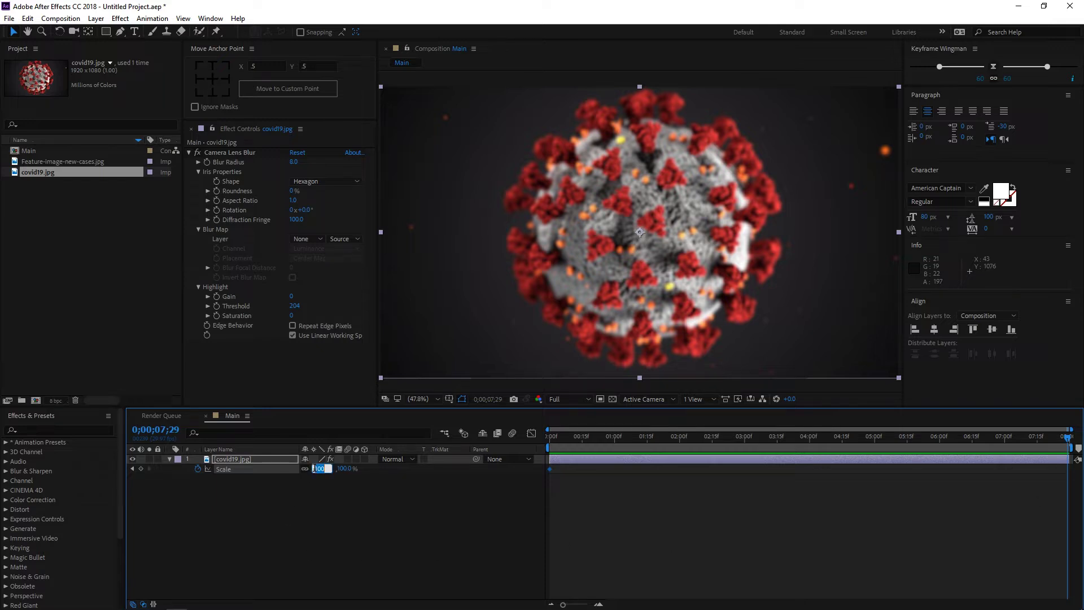
pyautogui.press('Return')
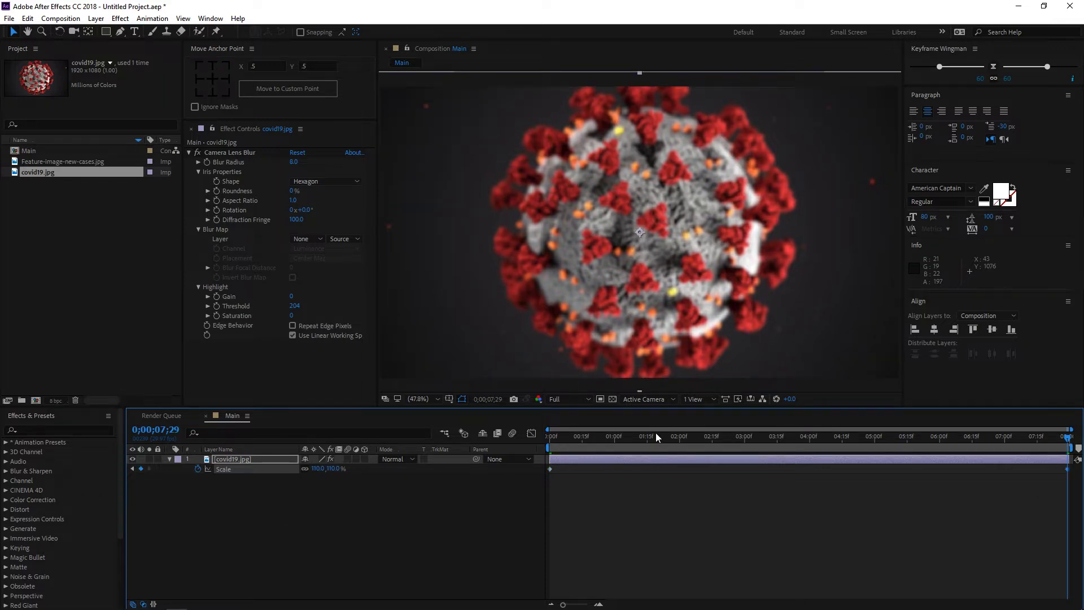
# - Preview the scale animation from the start of the composition and collapse the covid19.jpg layer's properties
pyautogui.press('Home')
pyautogui.press('space')
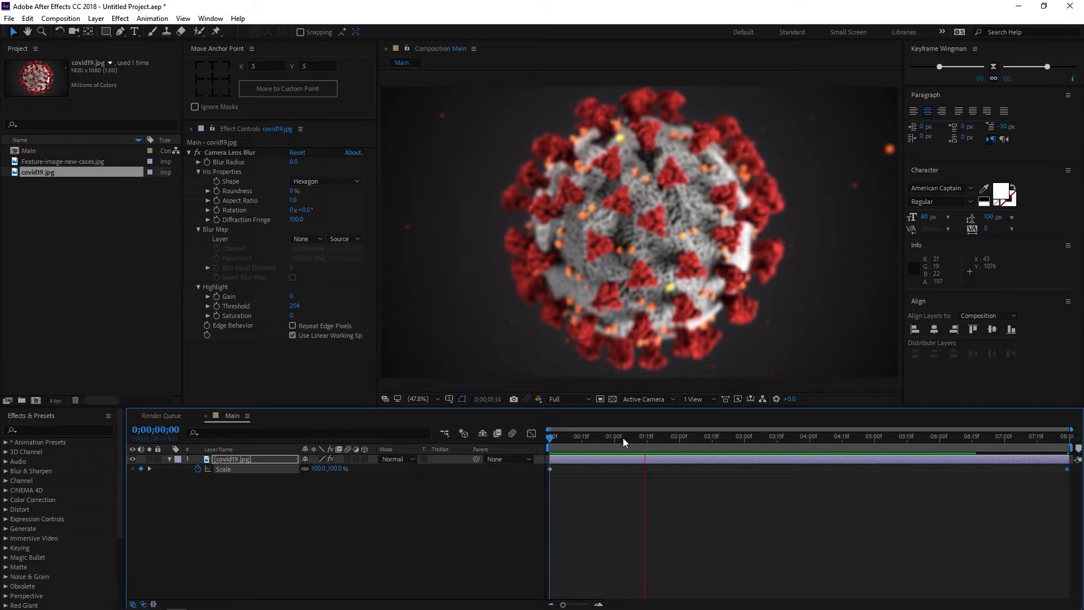
pyautogui.press('space')
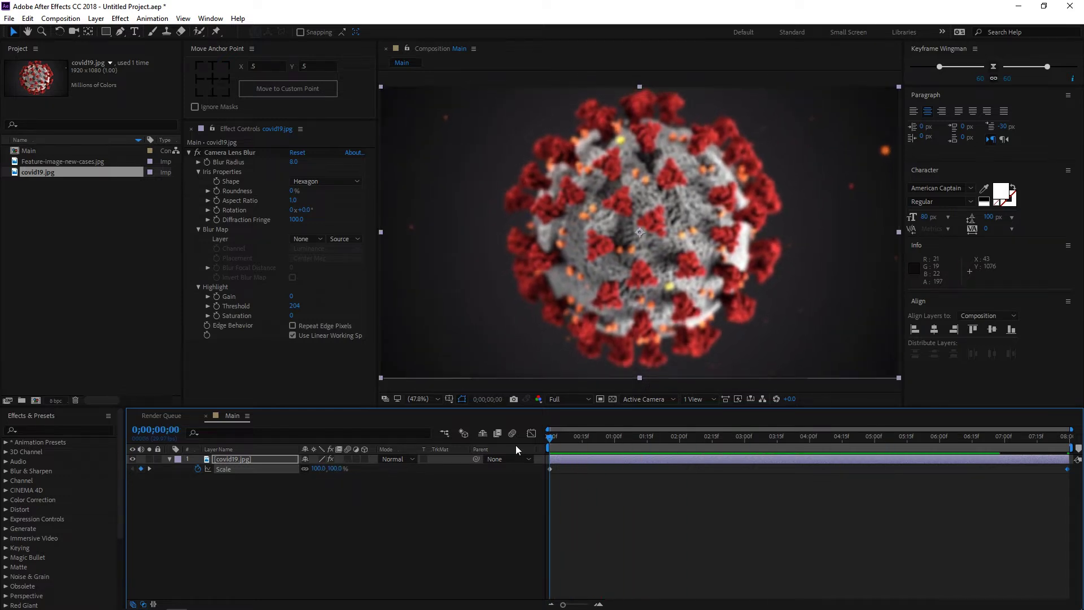
pyautogui.click(170, 458)
pyautogui.click(236, 498)
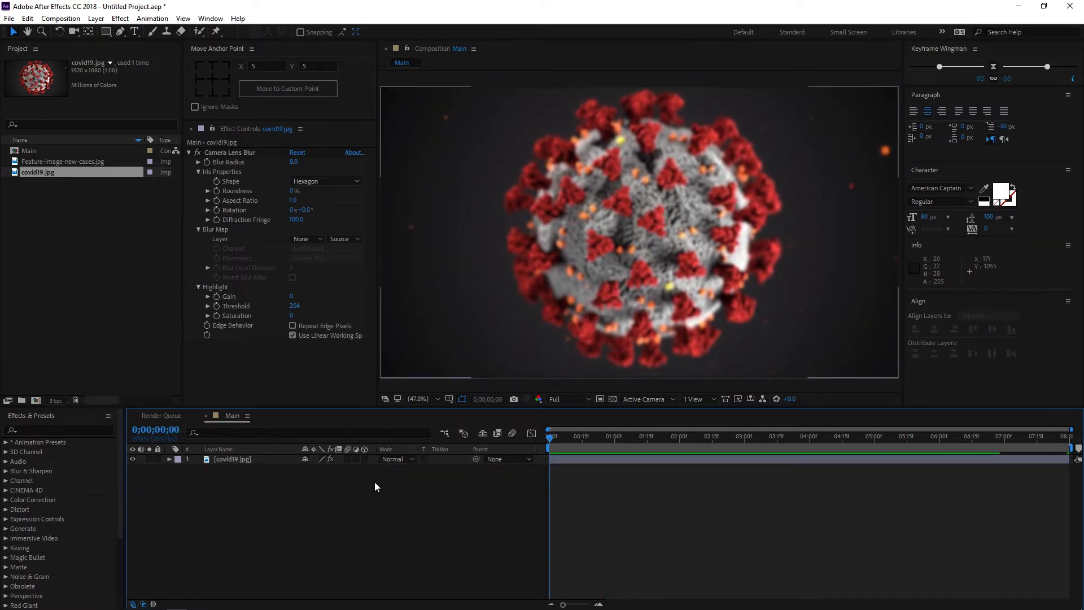
# - Create a full-frame rectangle shape layer with a solid white fill and no stroke
pyautogui.doubleClick(107, 32)
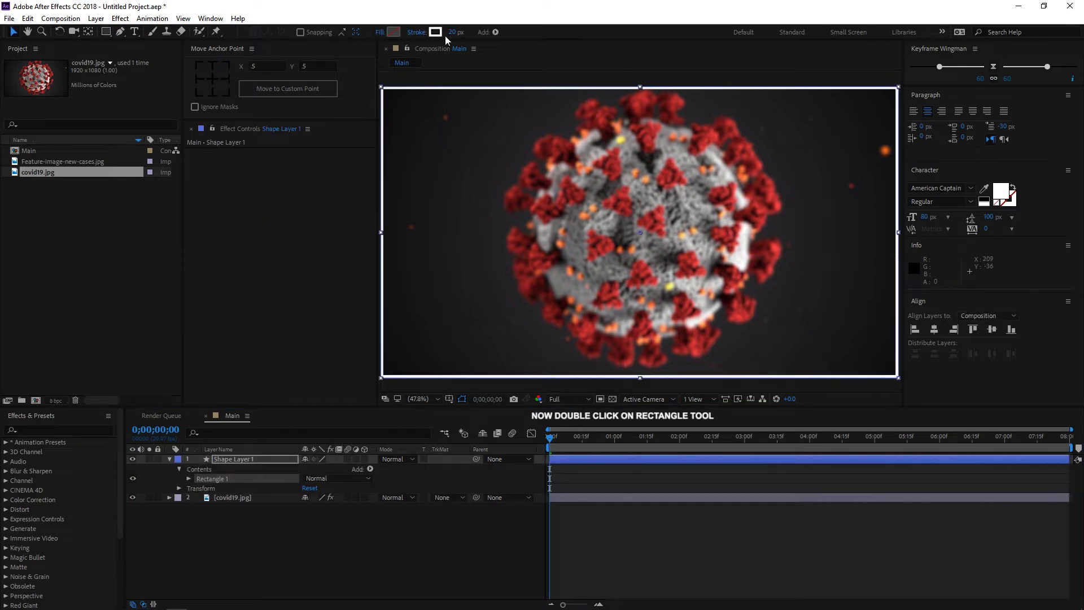
pyautogui.write('0')
pyautogui.press('Return')
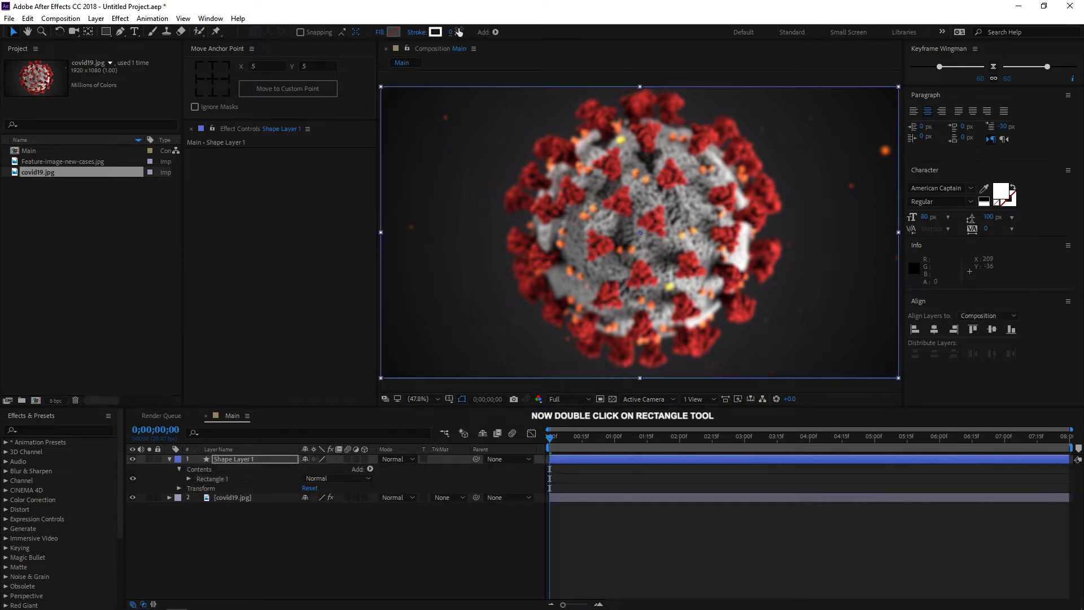
pyautogui.click(379, 32)
pyautogui.click(499, 267)
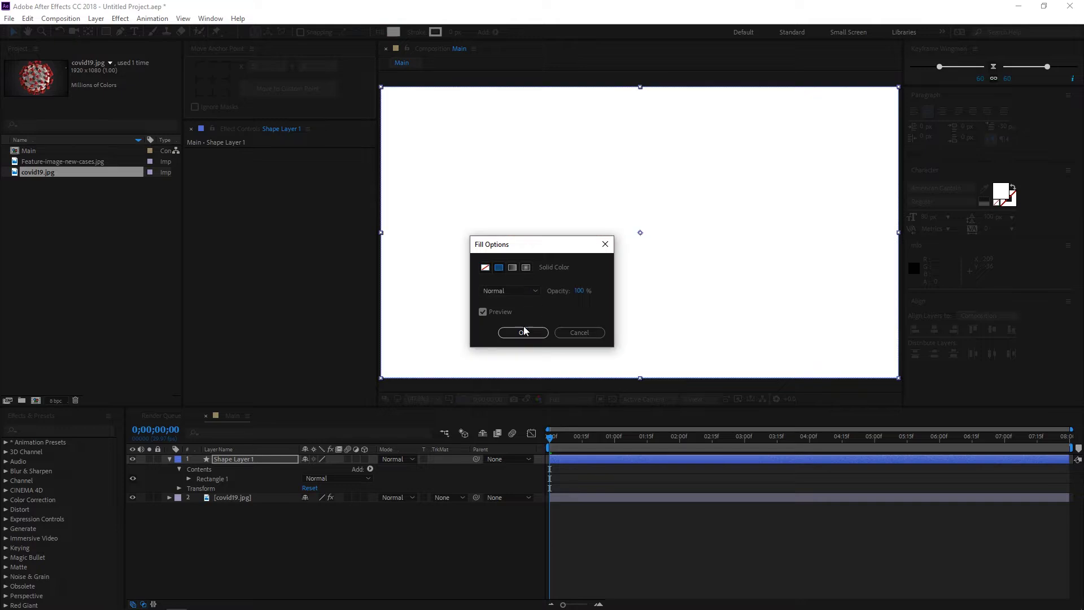
pyautogui.click(524, 333)
pyautogui.click(417, 33)
pyautogui.click(485, 268)
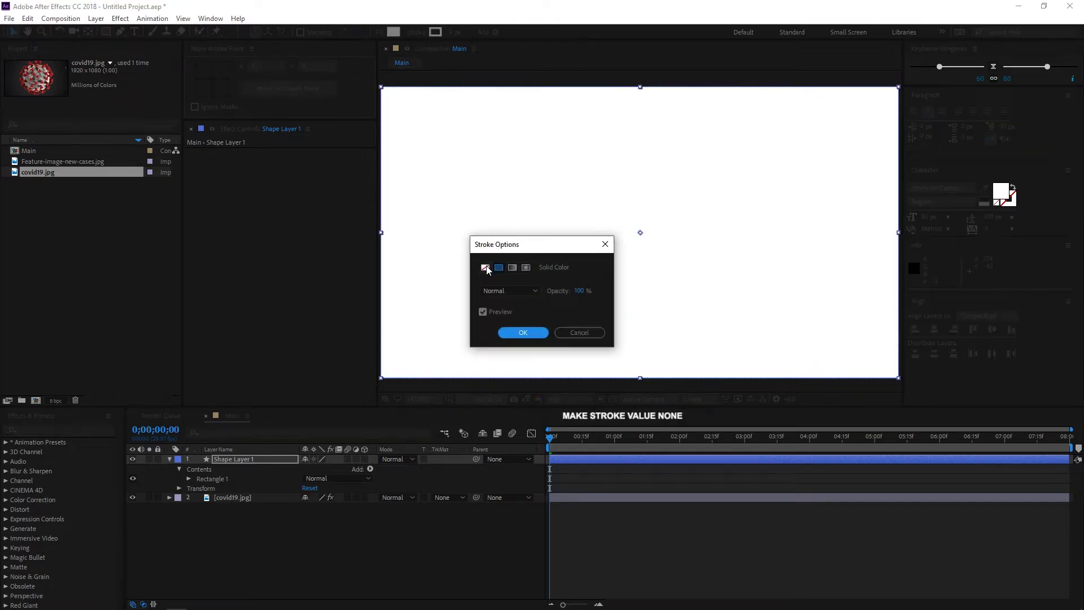
pyautogui.click(523, 333)
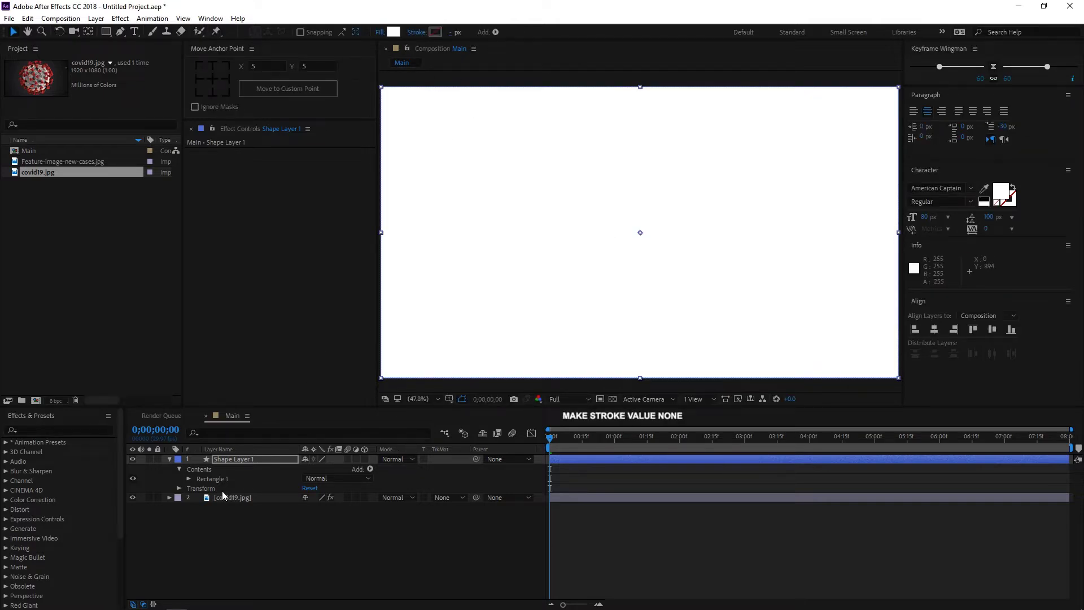
# - Scale Shape Layer 1 non-uniformly to 80% width and 40% height, and centre its anchor point
pyautogui.click(235, 456)
pyautogui.press('s')
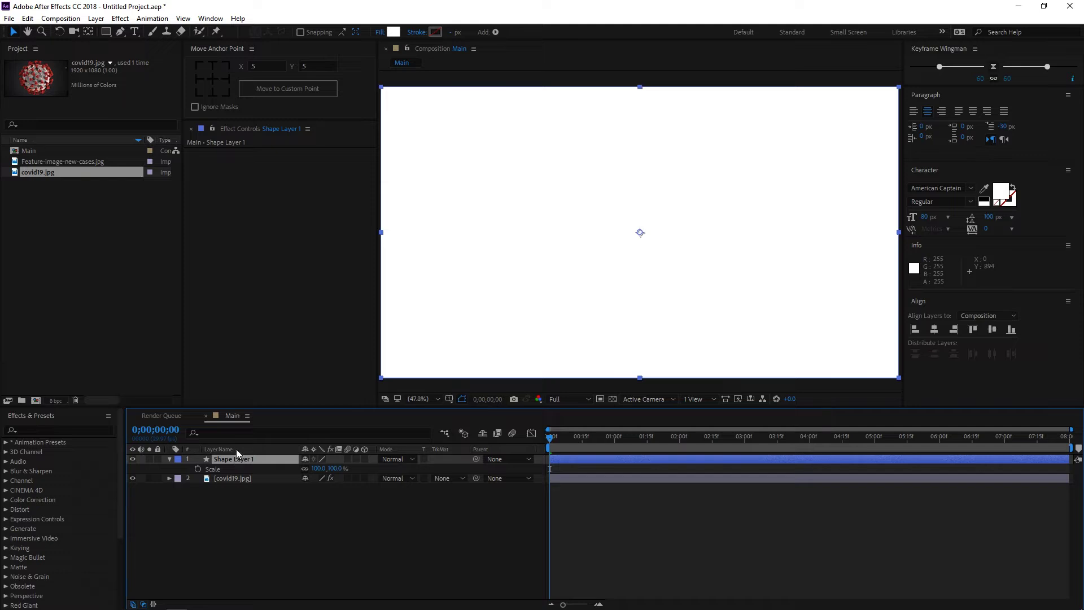
pyautogui.click(318, 469)
pyautogui.press('Tab')
pyautogui.press('Return')
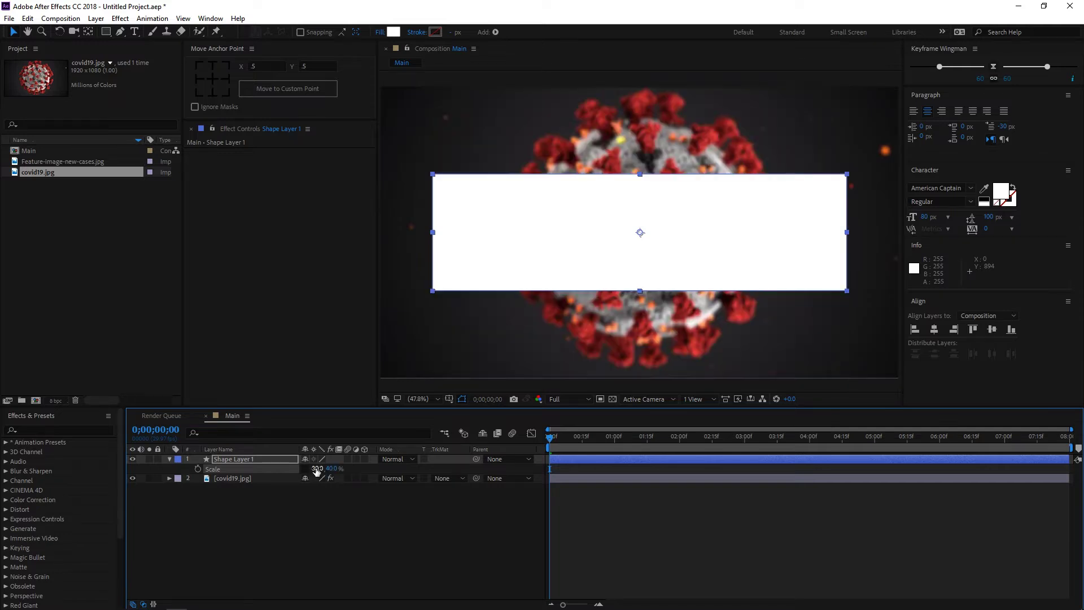
pyautogui.click(215, 81)
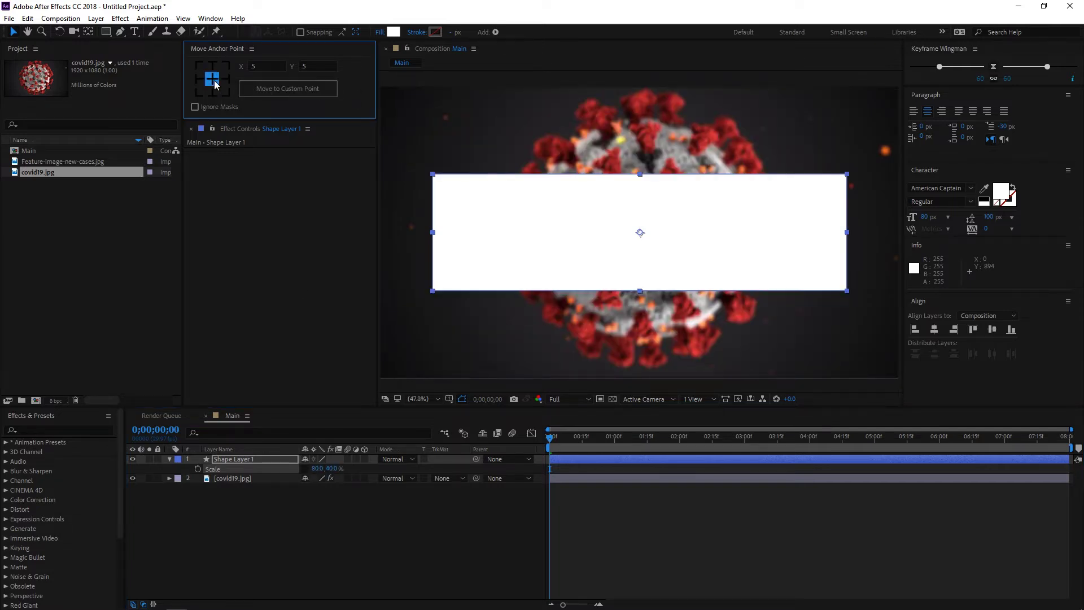
# - Set the skew of Rectangle 1 to 15 and move the shape up to about 0, -623 in its own transform
pyautogui.click(170, 459)
pyautogui.click(170, 459)
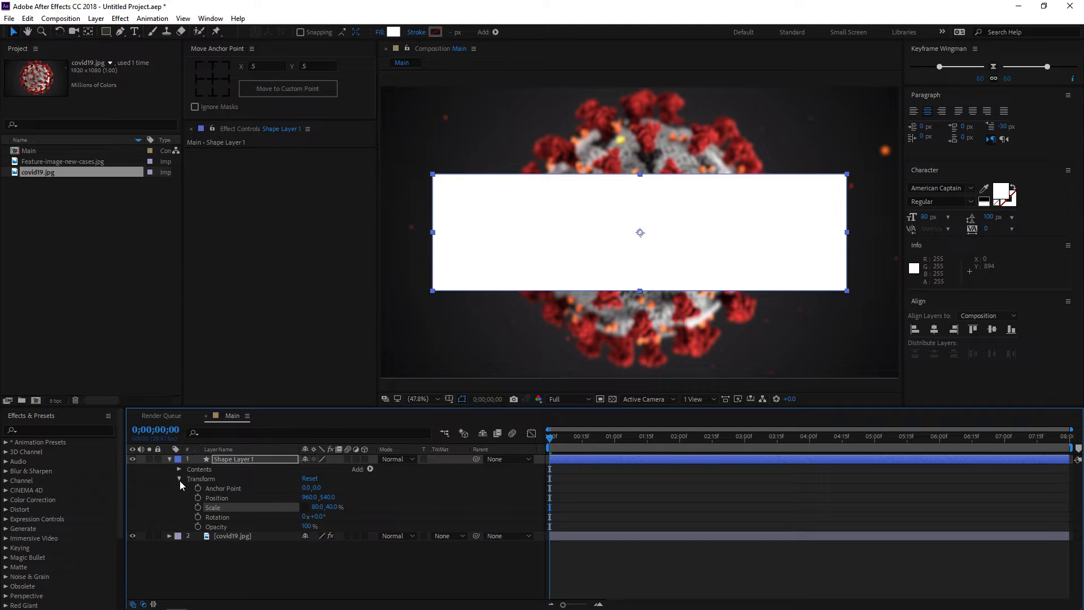
pyautogui.click(179, 471)
pyautogui.click(189, 479)
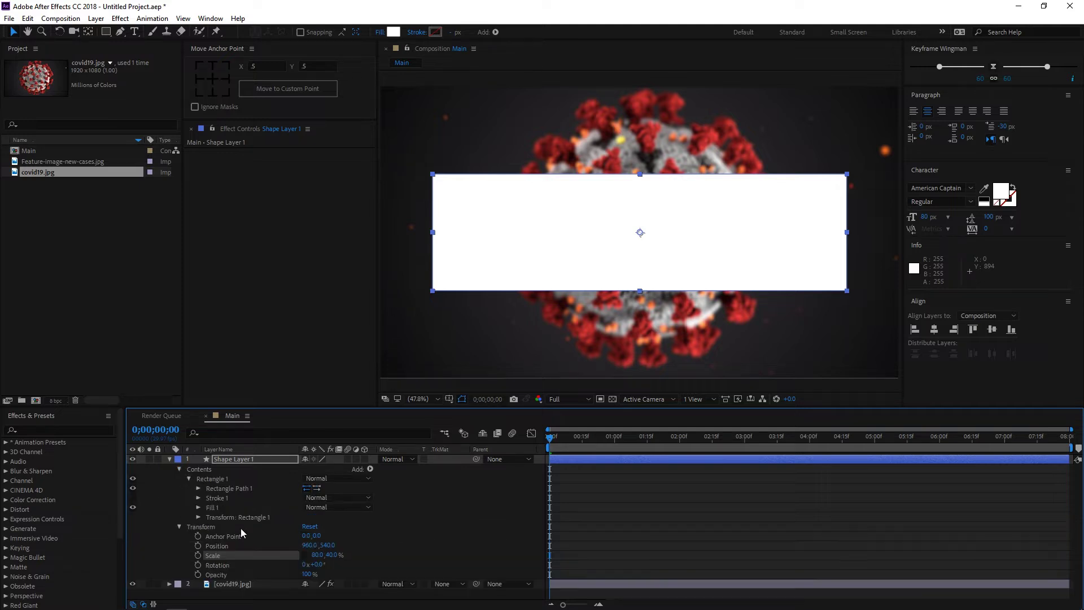
pyautogui.click(199, 518)
pyautogui.scroll(-1, 334, 544)
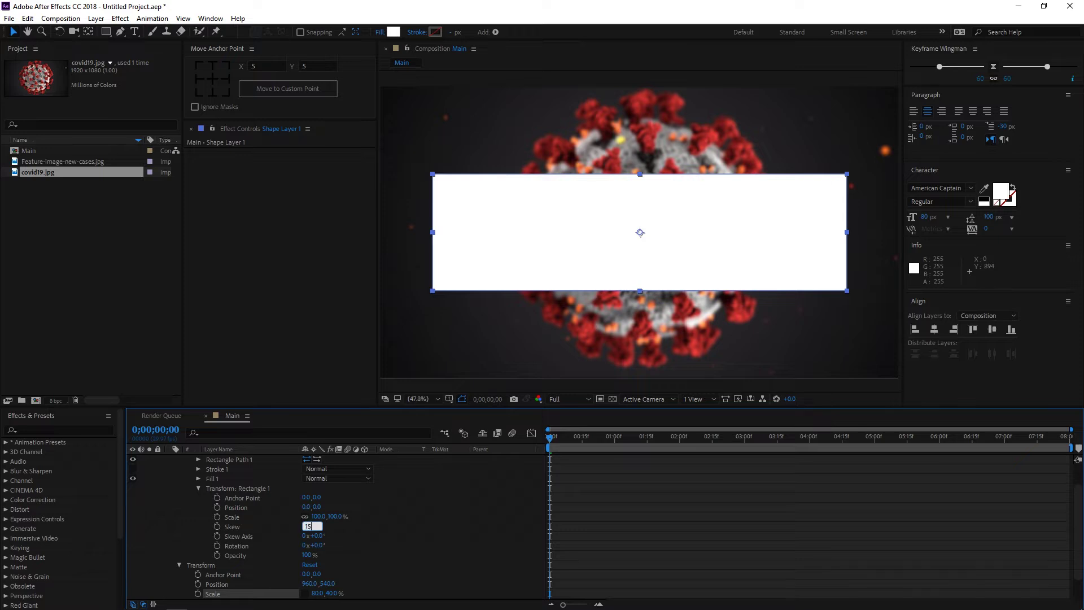
pyautogui.write('15')
pyautogui.press('Return')
pyautogui.moveTo(697, 243); pyautogui.dragTo(704, 177)
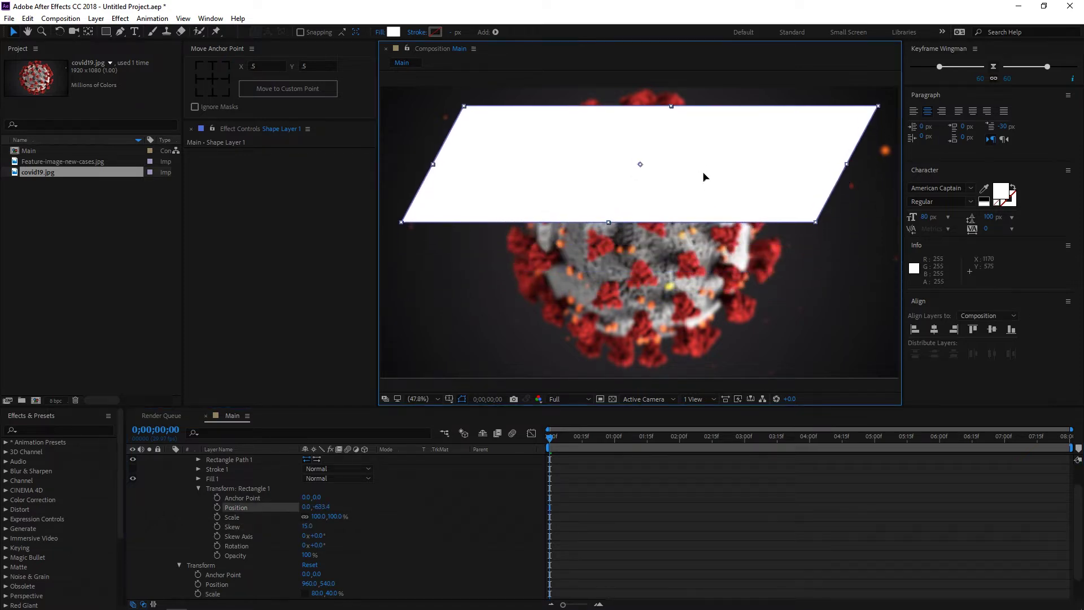
# - Duplicate Shape Layer 1 and collapse the original layer's properties
pyautogui.scroll(2, 188, 462)
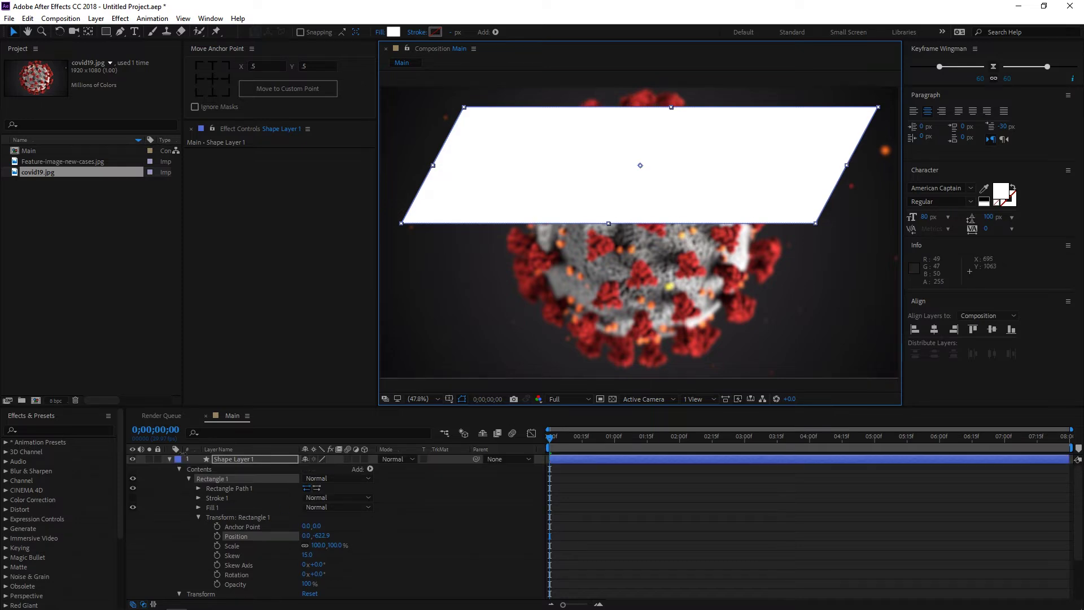
pyautogui.click(224, 459)
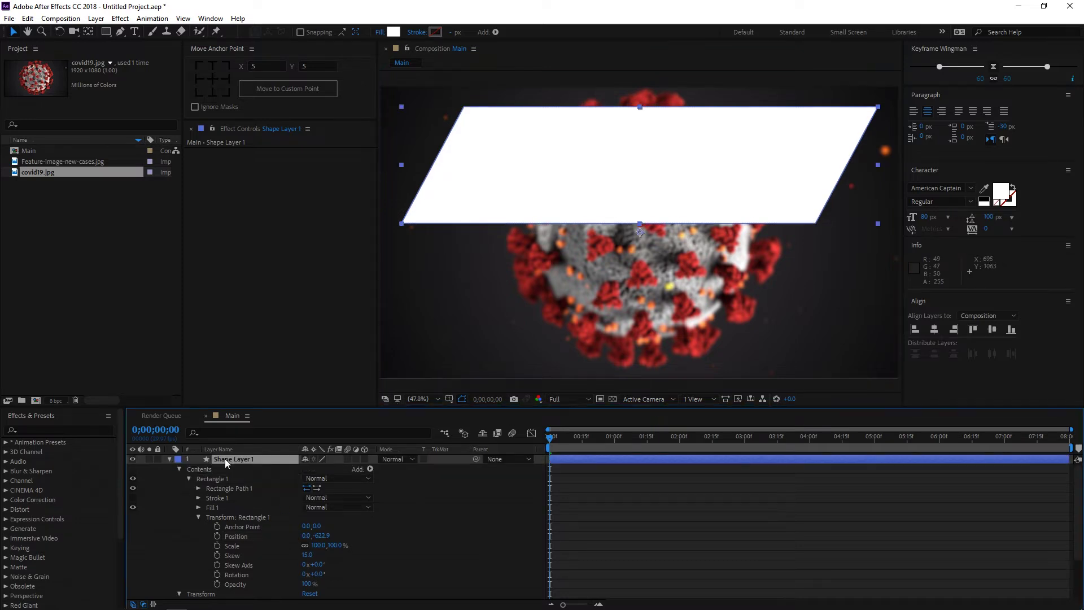
pyautogui.click(27, 18)
pyautogui.click(73, 163)
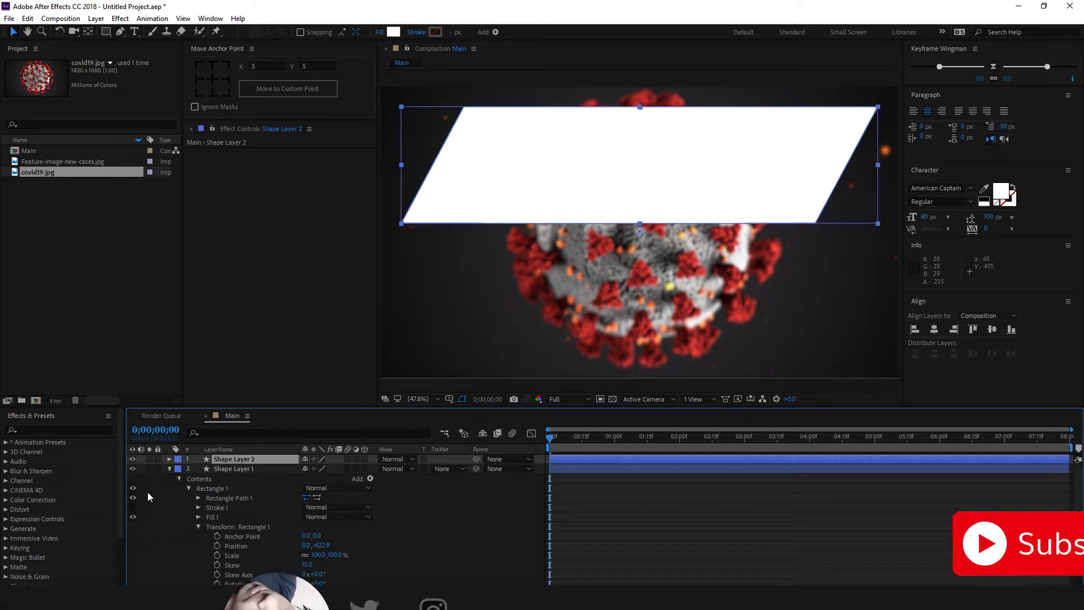
pyautogui.click(169, 469)
# - Centre the anchor point of Shape Layer 2 and move the shape directly below the first parallelogram
pyautogui.click(232, 459)
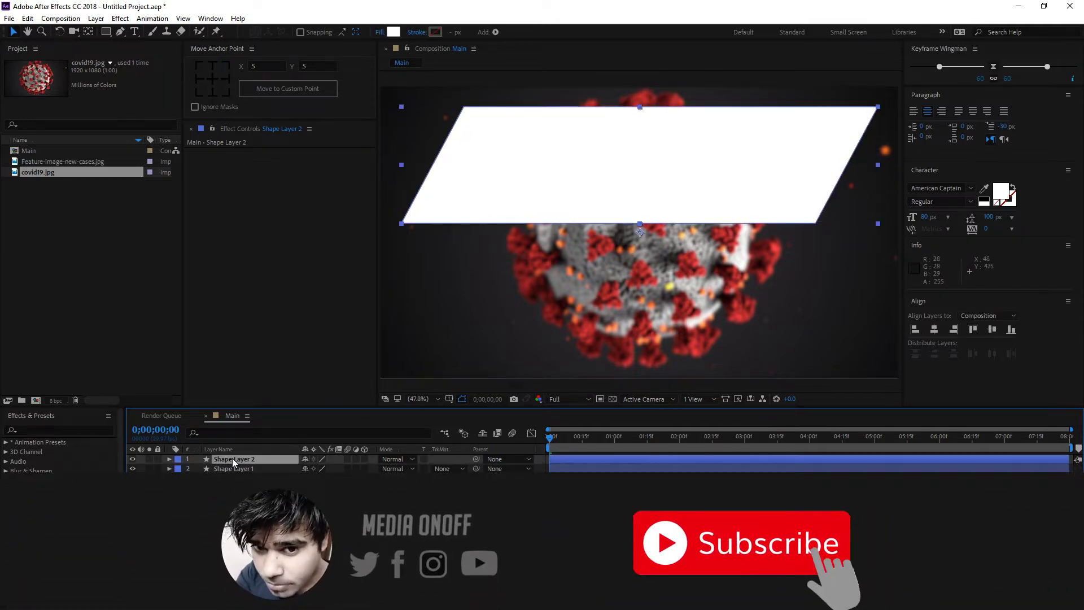
pyautogui.click(212, 80)
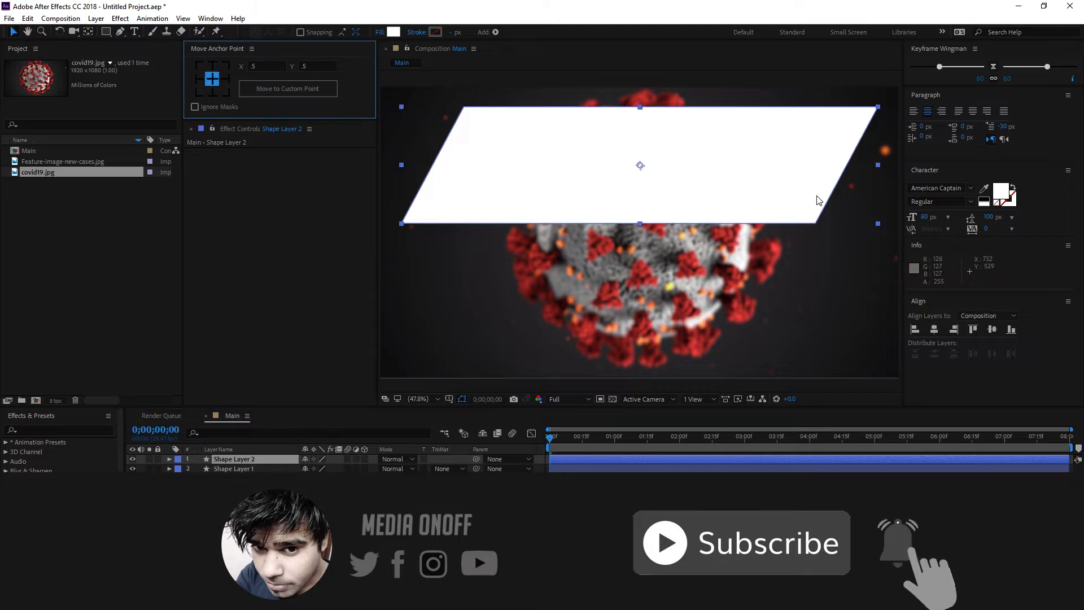
pyautogui.moveTo(723, 170); pyautogui.dragTo(716, 291)
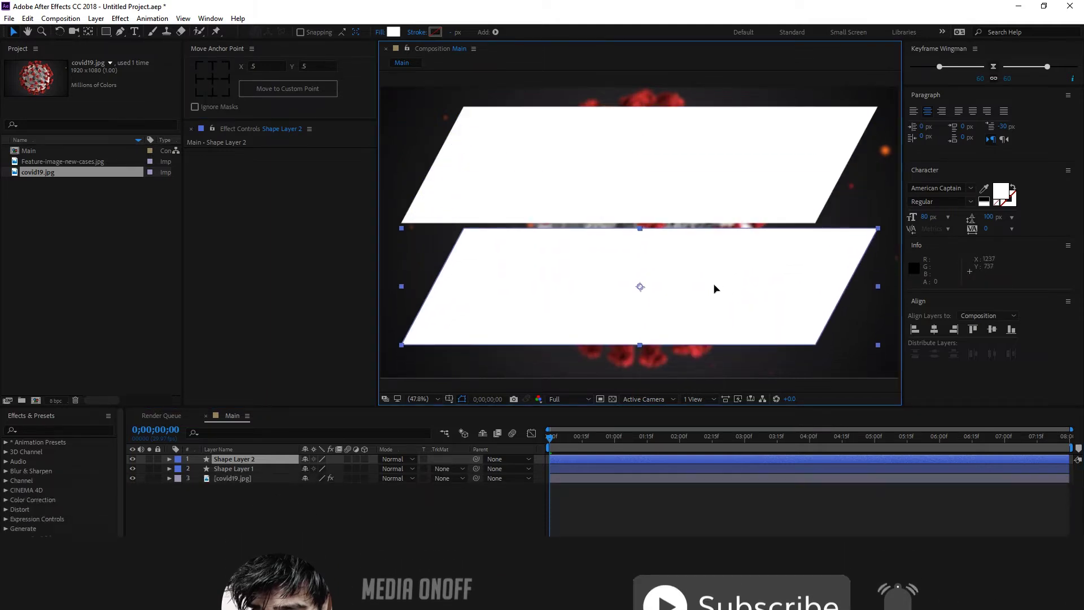
# - Scale Shape Layer 2 to 50% width and 30% height
pyautogui.press('s')
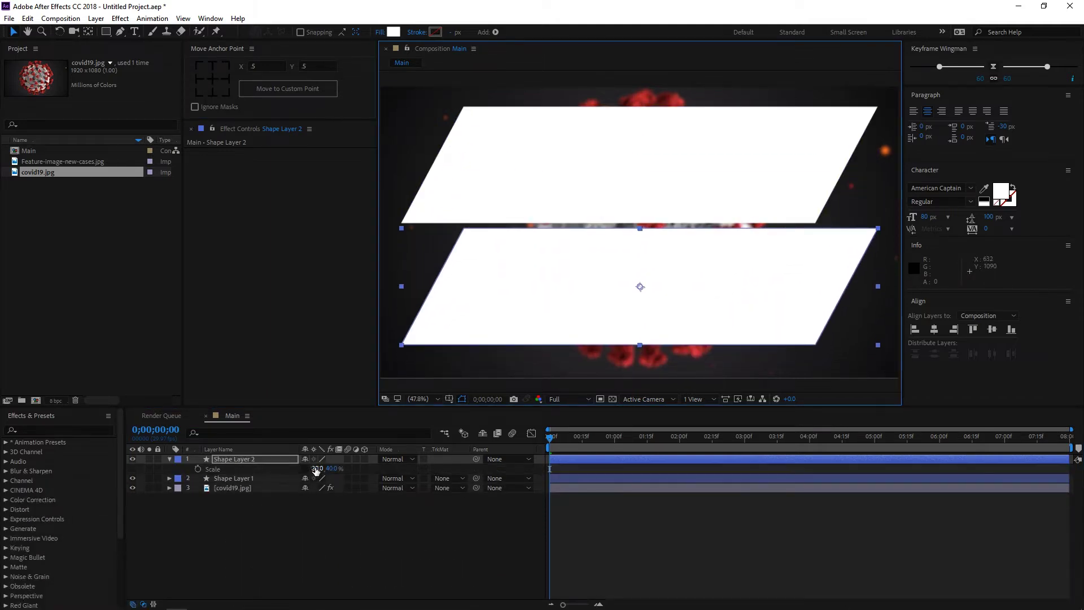
pyautogui.click(317, 469)
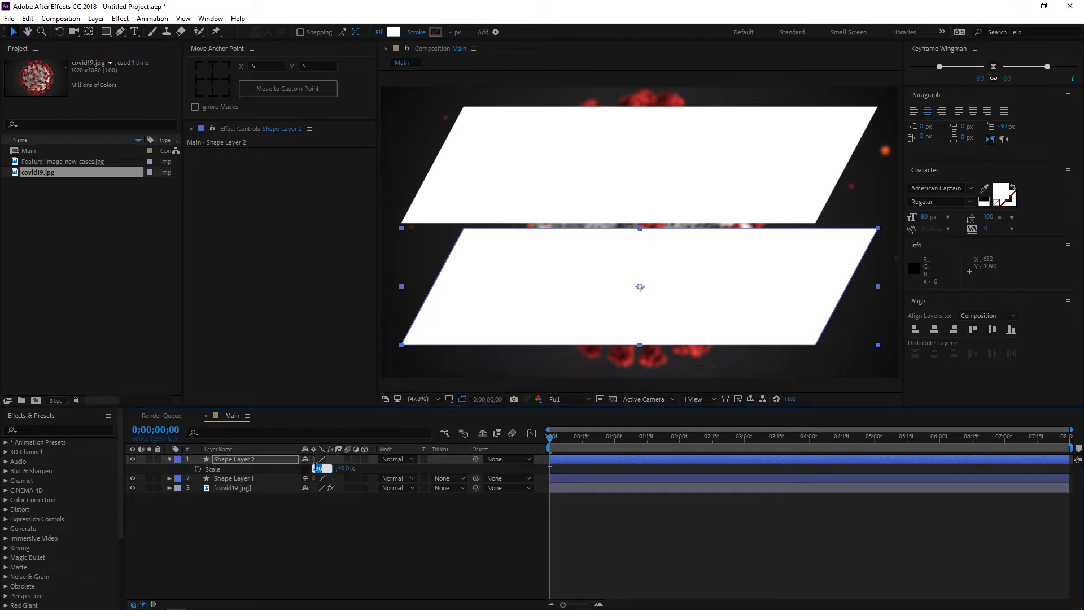
pyautogui.press('Tab')
pyautogui.write('30')
pyautogui.press('Return')
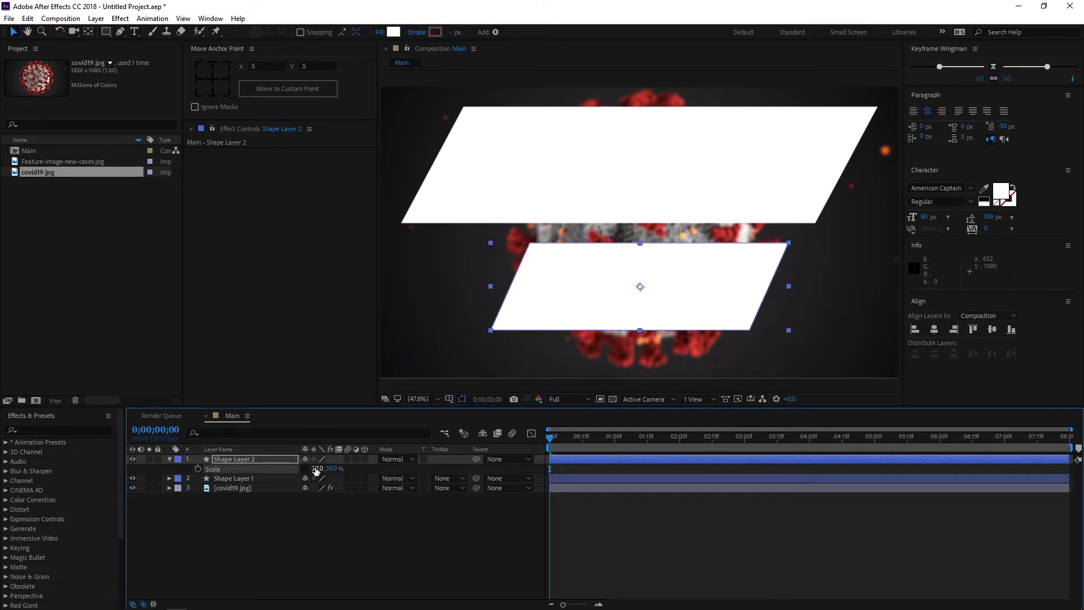
# - Move Shape Layer 2 up and to the right, just beneath the large parallelogram with their right edges lined up, and collapse its properties
pyautogui.moveTo(715, 283); pyautogui.dragTo(742, 268)
pyautogui.click(463, 399)
pyautogui.click(410, 535)
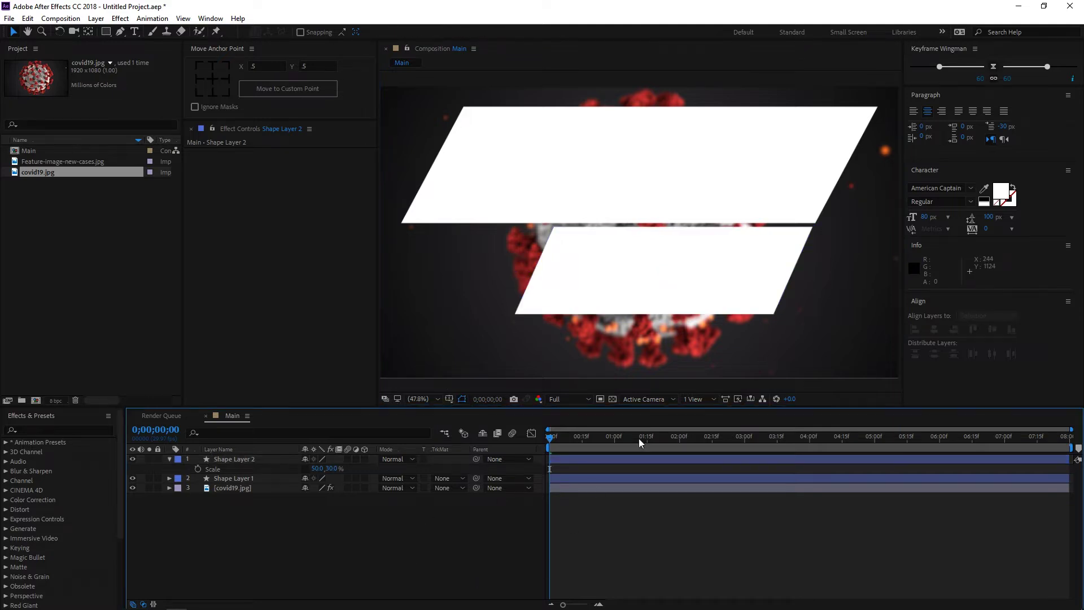
pyautogui.click(572, 300)
pyautogui.click(436, 540)
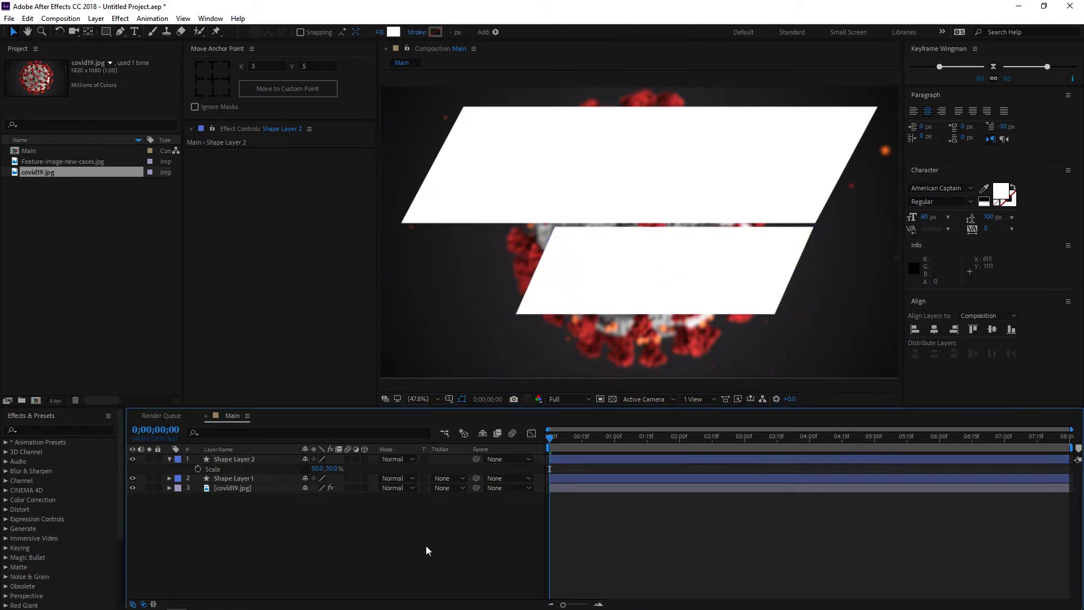
pyautogui.click(170, 460)
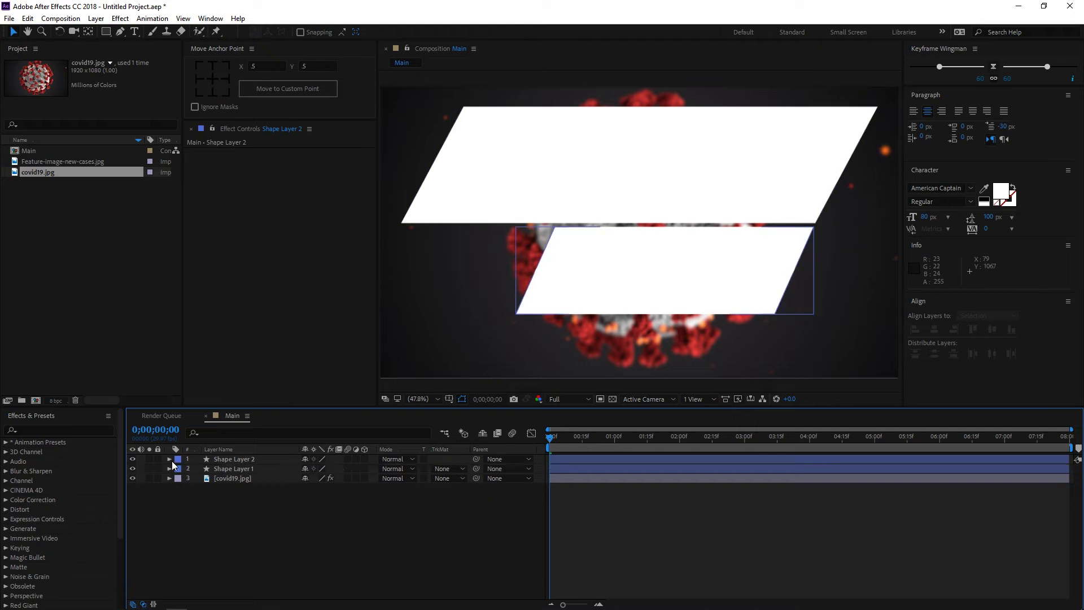
# - Duplicate the smaller parallelogram on Shape Layer 2
pyautogui.click(233, 459)
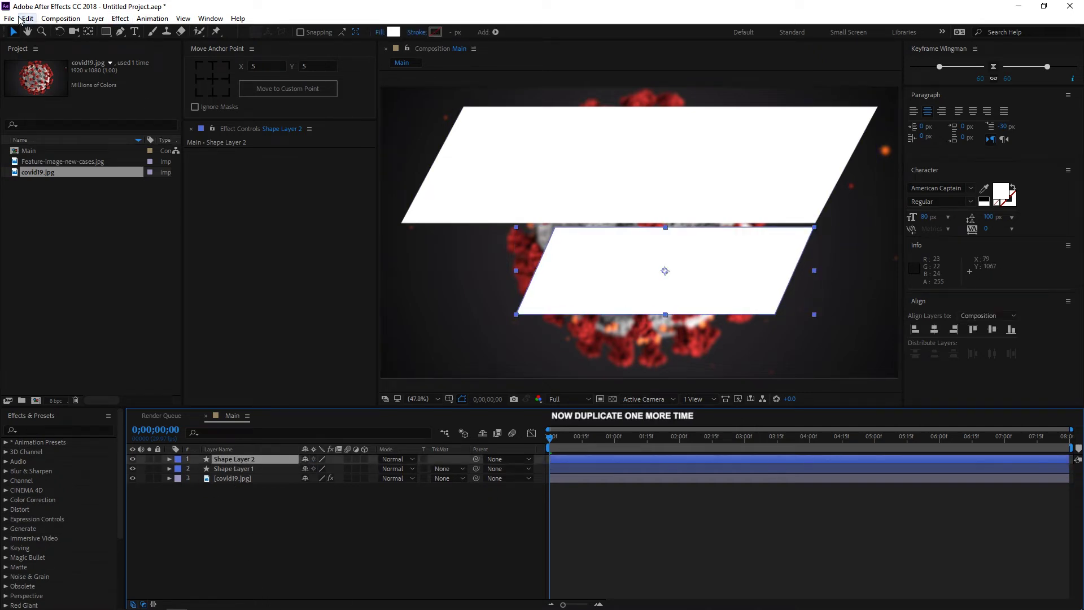
pyautogui.click(25, 19)
pyautogui.click(57, 164)
pyautogui.click(283, 534)
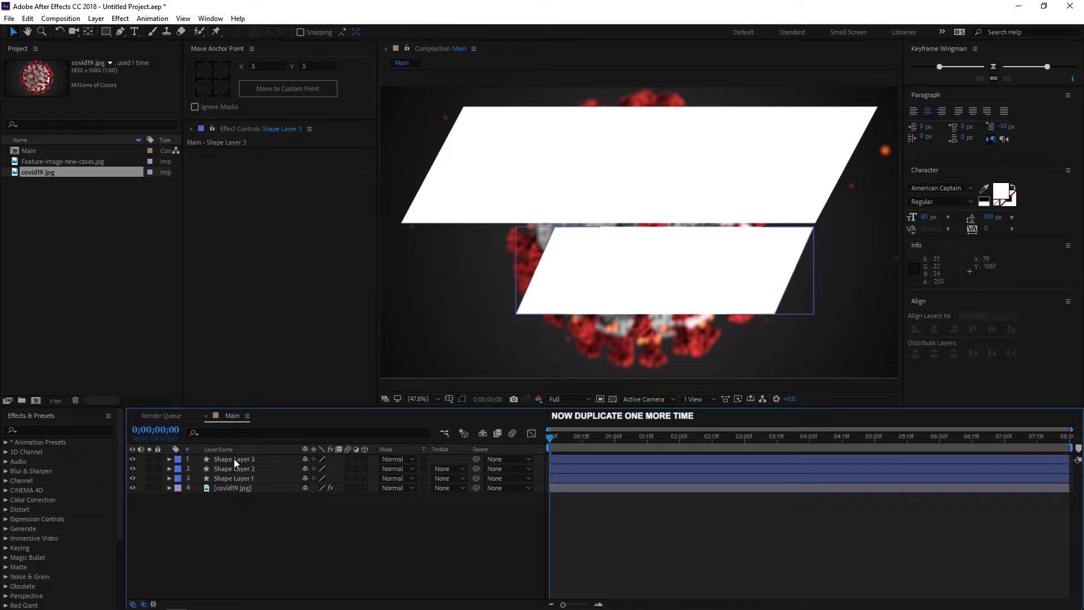
# - Move Shape Layer 3 straight left beside the other small parallelogram, leaving a narrow slanted gap, at about 76, 682
pyautogui.click(233, 459)
pyautogui.press('s')
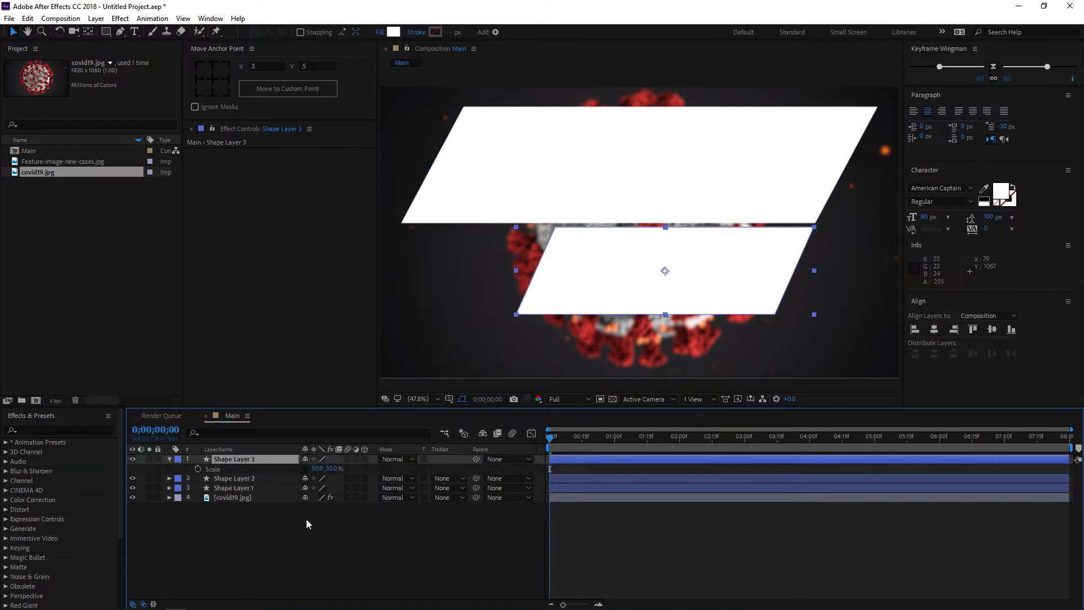
pyautogui.click(169, 459)
pyautogui.moveTo(733, 274); pyautogui.dragTo(469, 273)
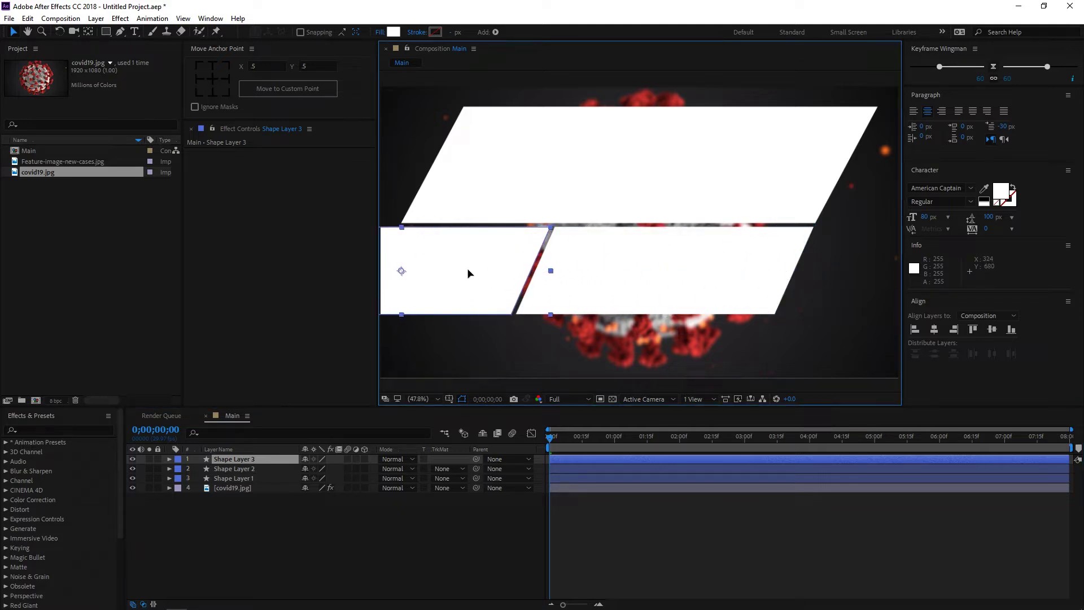
pyautogui.click(368, 570)
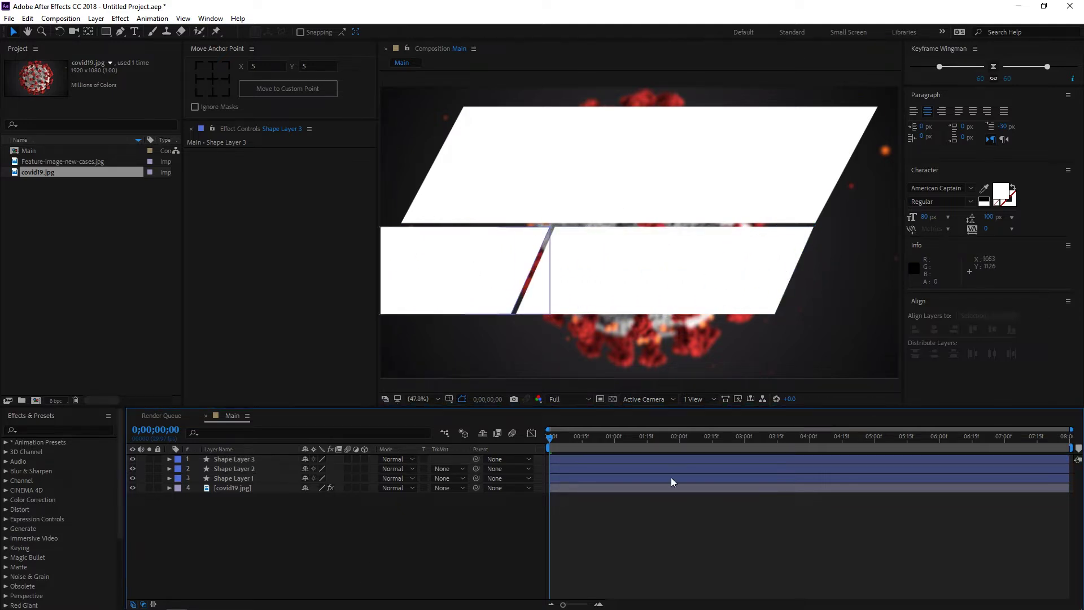
# - Add position keyframes to all three shape layers at 0 seconds and at 1 second
pyautogui.moveTo(549, 439)
pyautogui.mouseDown()
pyautogui.moveTo(833, 433)
pyautogui.moveTo(549, 459)
pyautogui.mouseUp()
pyautogui.click(242, 480)
pyautogui.keyDown('shift'); pyautogui.click(249, 462); pyautogui.keyUp('shift')
pyautogui.press('p')
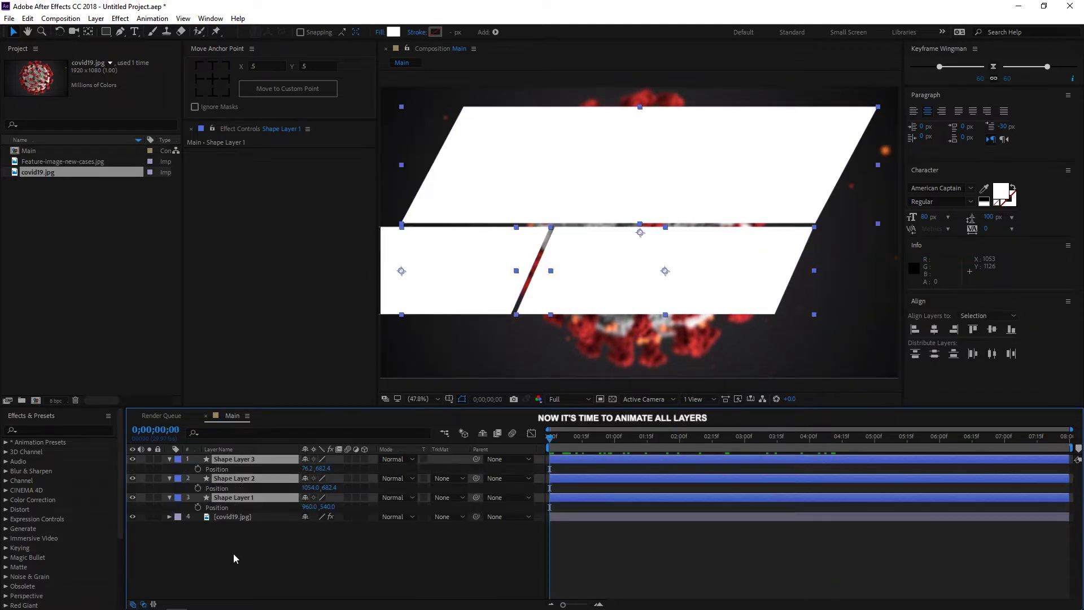
pyautogui.click(198, 469)
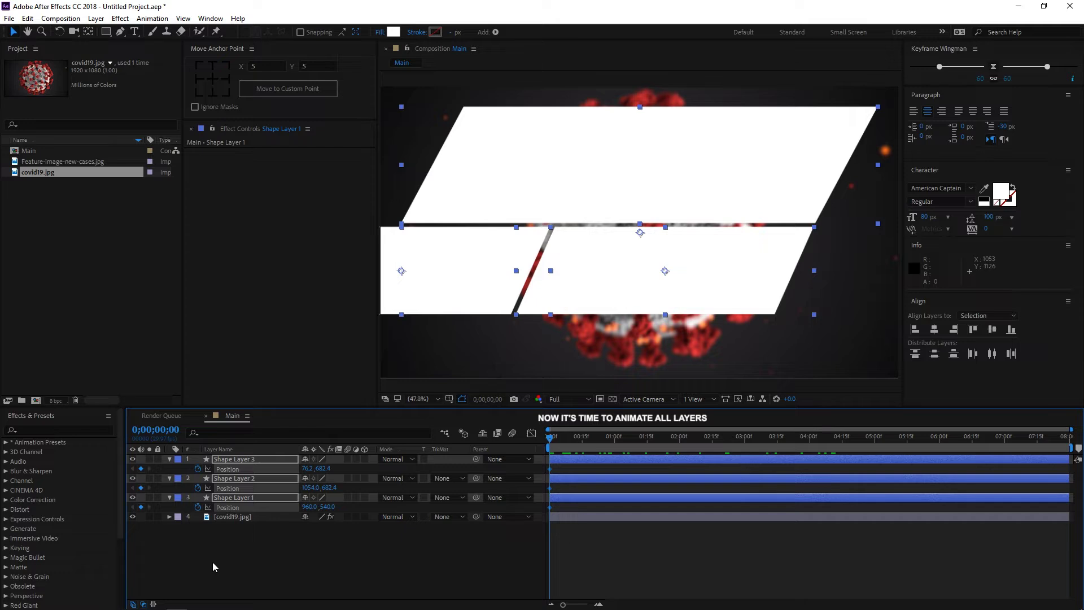
pyautogui.press('space')
pyautogui.click(141, 469)
pyautogui.moveTo(177, 601)
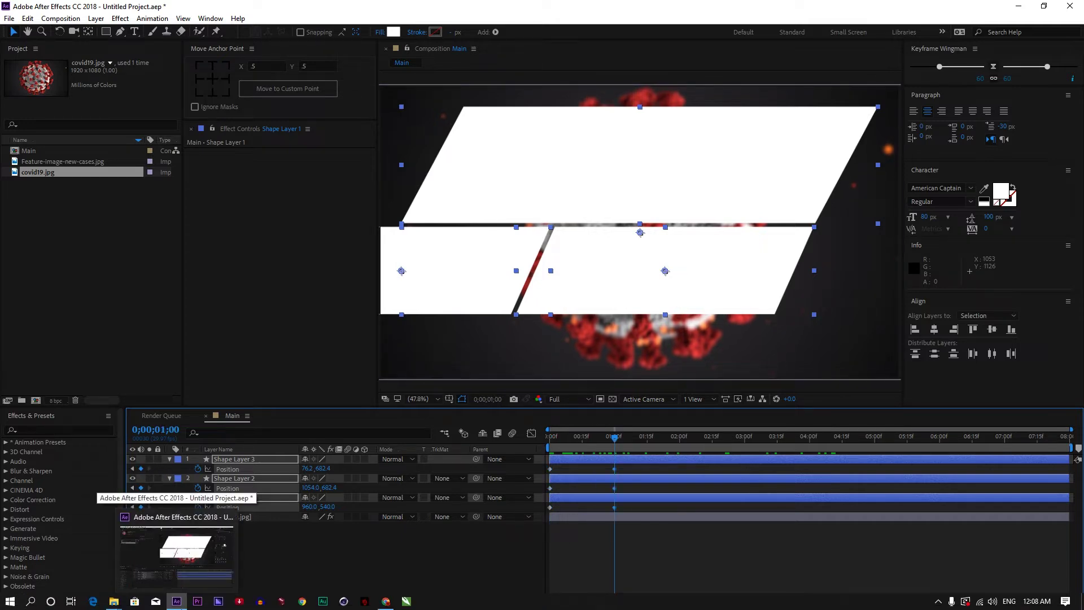
# - Add position keyframes to all three shape layers at 4 seconds and 5 seconds
pyautogui.moveTo(615, 437); pyautogui.dragTo(808, 452)
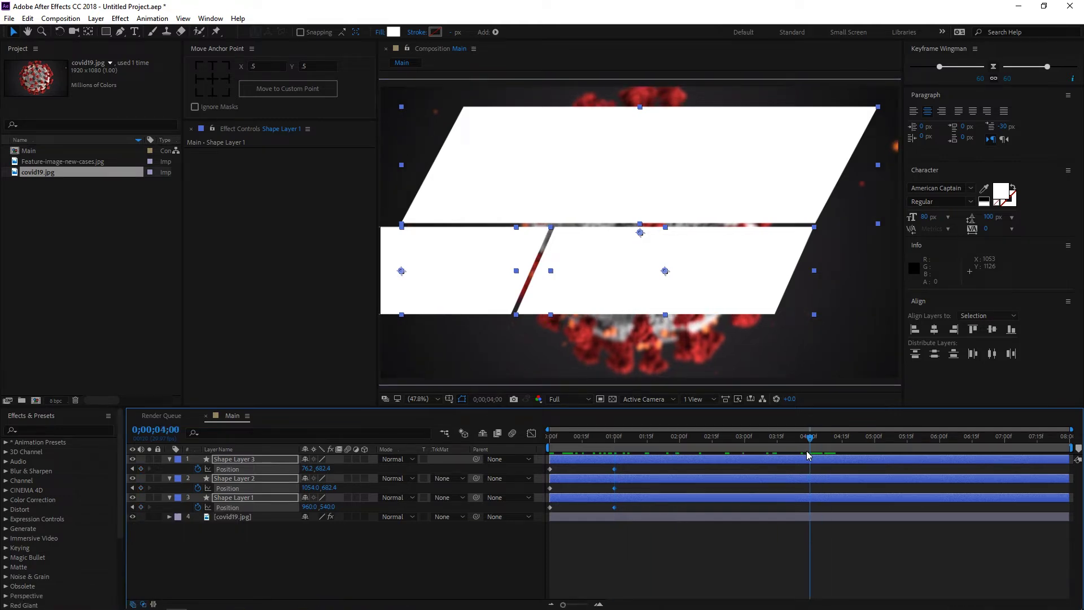
pyautogui.hotkey('shift', 'pagedown')
pyautogui.hotkey('shift', 'pagedown')
pyautogui.hotkey('shift', 'pagedown')
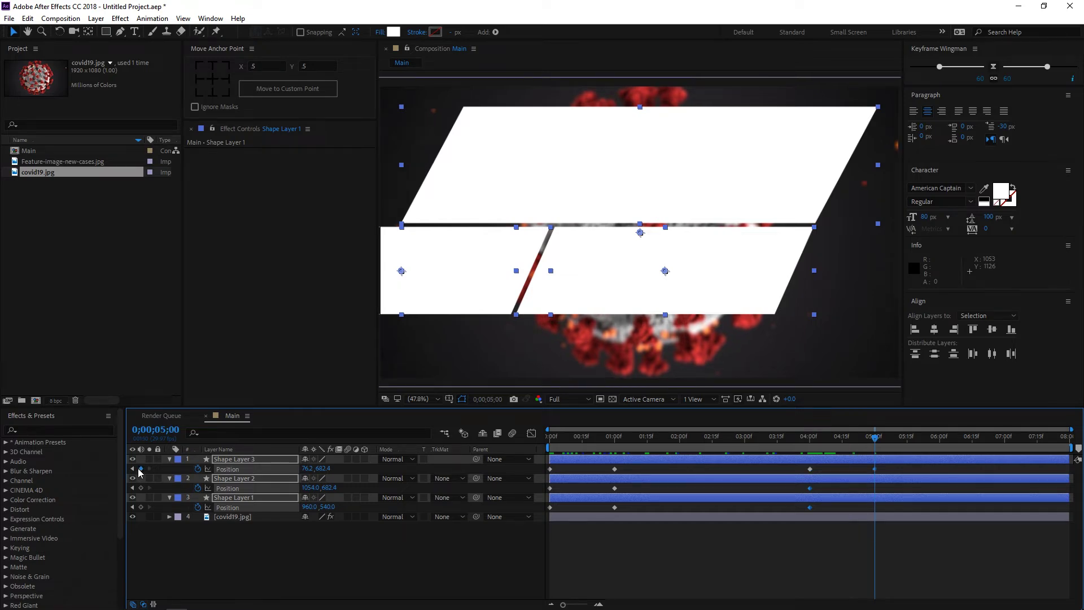
# - Return to the start of the composition, collapse the shape layers' properties and make all three shape layers 3D
pyautogui.moveTo(876, 440); pyautogui.dragTo(550, 480)
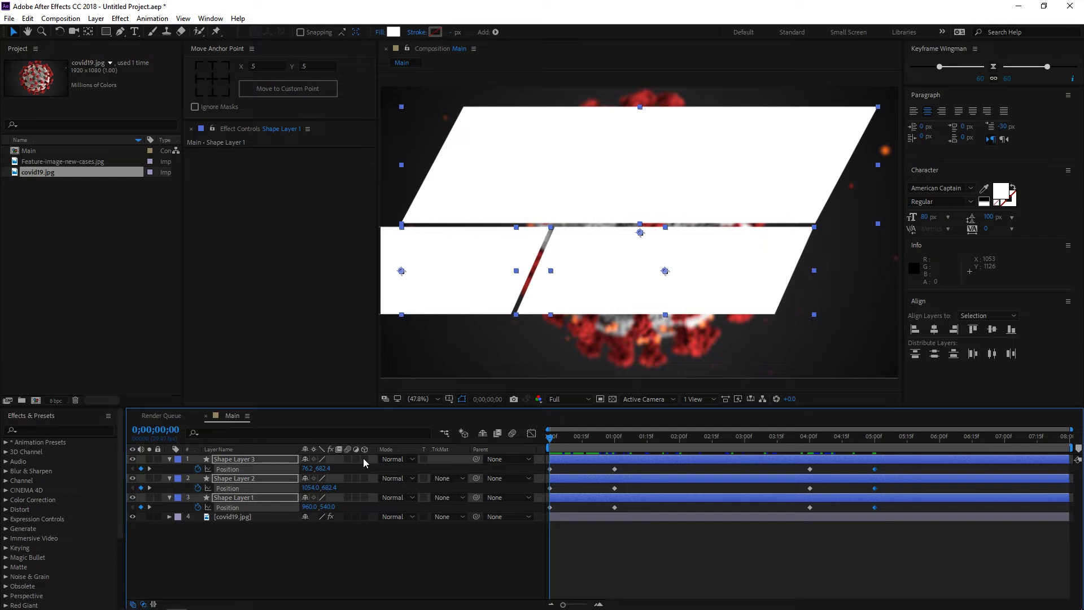
pyautogui.click(170, 460)
pyautogui.moveTo(365, 459); pyautogui.dragTo(365, 479)
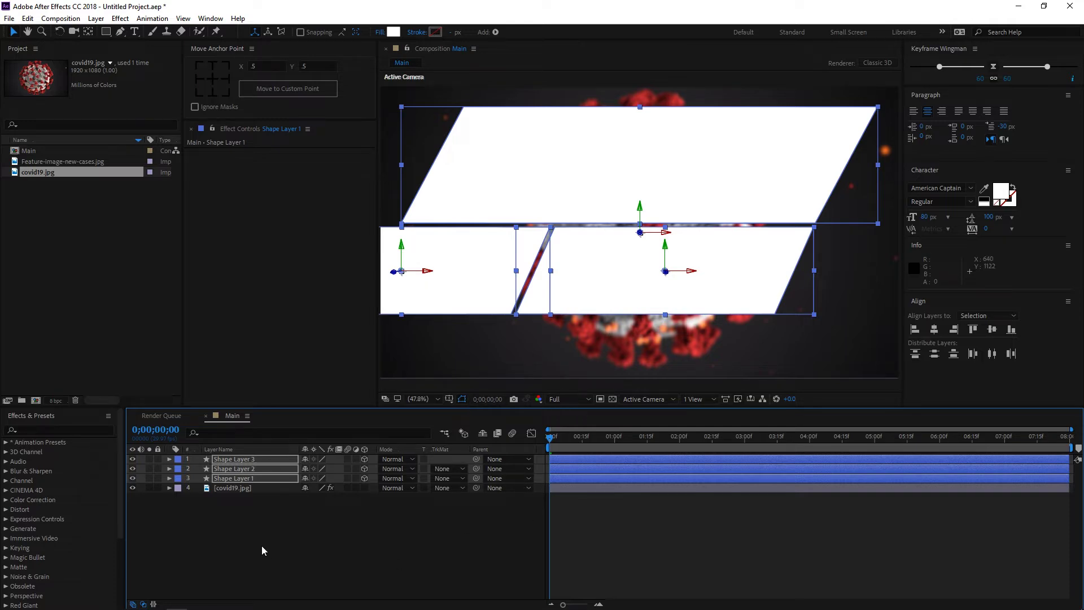
# - Add a two-node camera with the 35mm preset to the composition
pyautogui.click(96, 18)
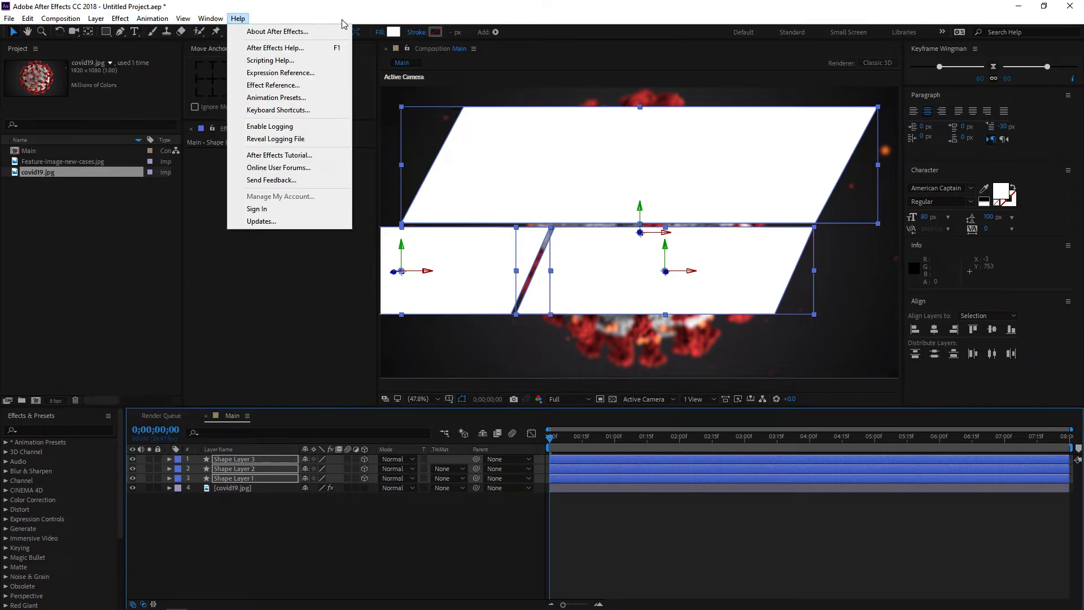
pyautogui.moveTo(237, 18)
pyautogui.moveTo(96, 19)
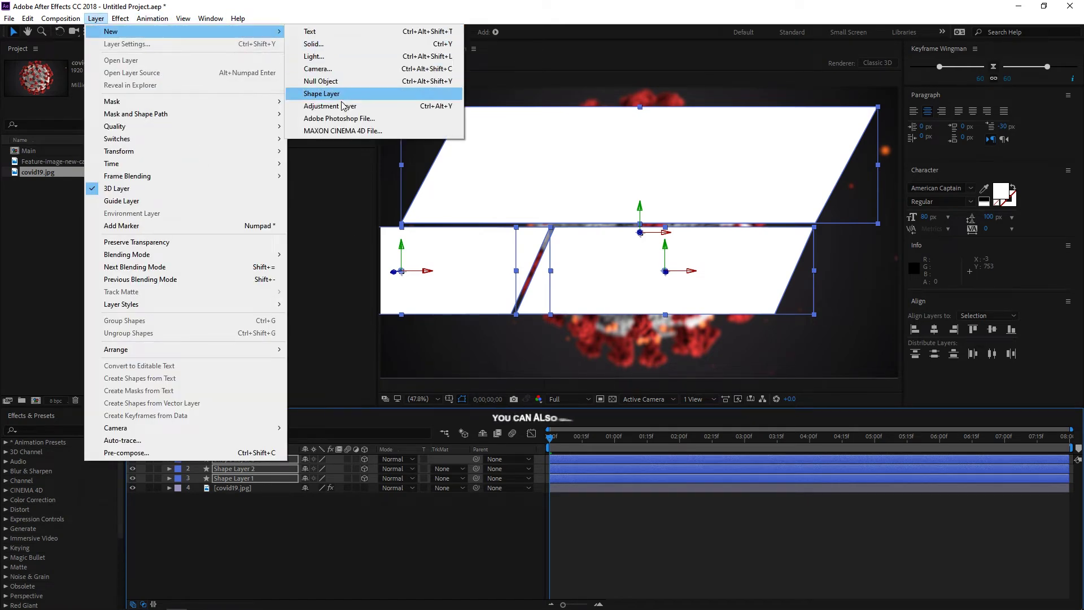
pyautogui.click(316, 69)
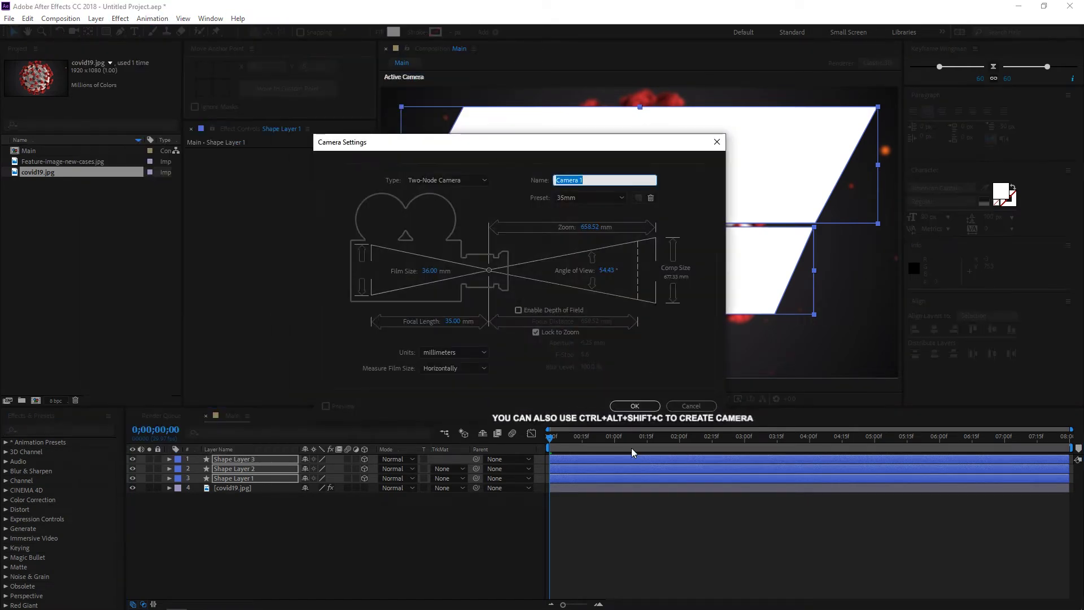
pyautogui.click(635, 406)
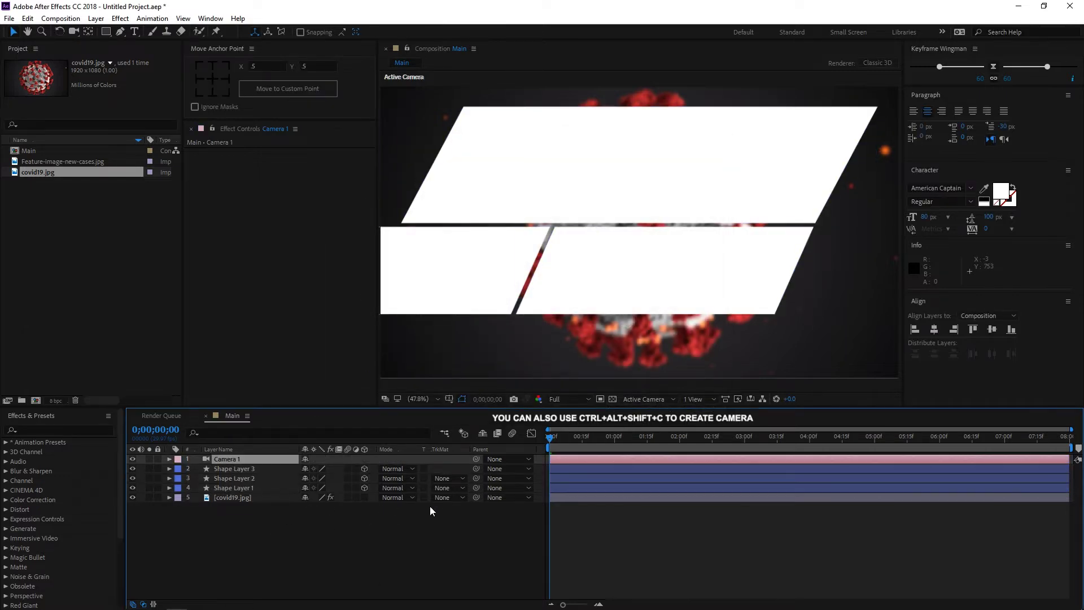
# - Orbit the camera sideways so the three panels appear in perspective, widening towards the right, and keep the three shape layers selected
pyautogui.click(243, 489)
pyautogui.keyDown('shift'); pyautogui.click(240, 470); pyautogui.keyUp('shift')
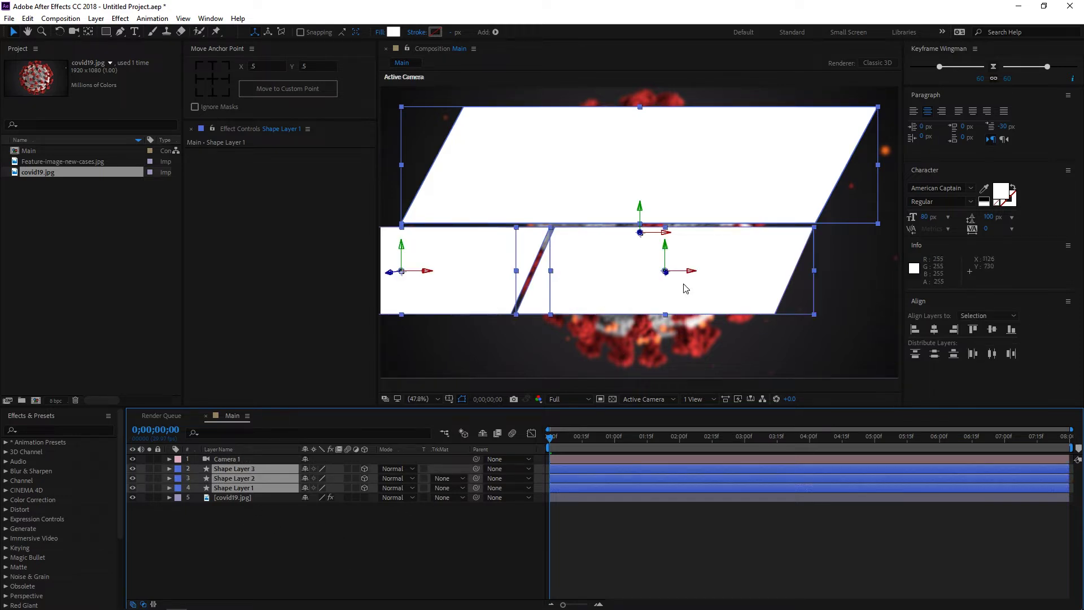
pyautogui.press('c')
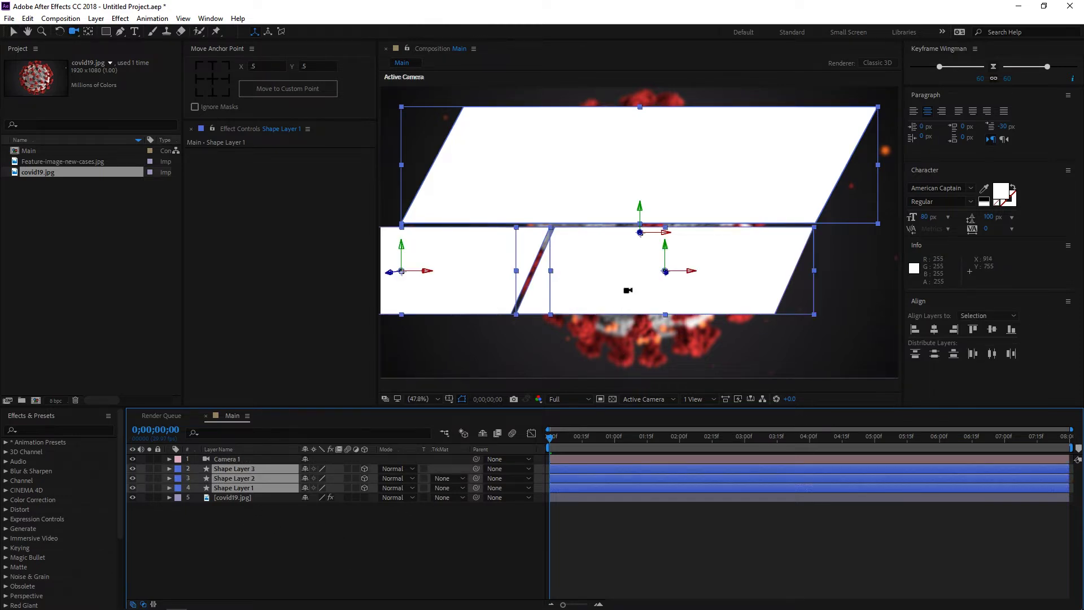
pyautogui.moveTo(703, 297); pyautogui.dragTo(673, 294)
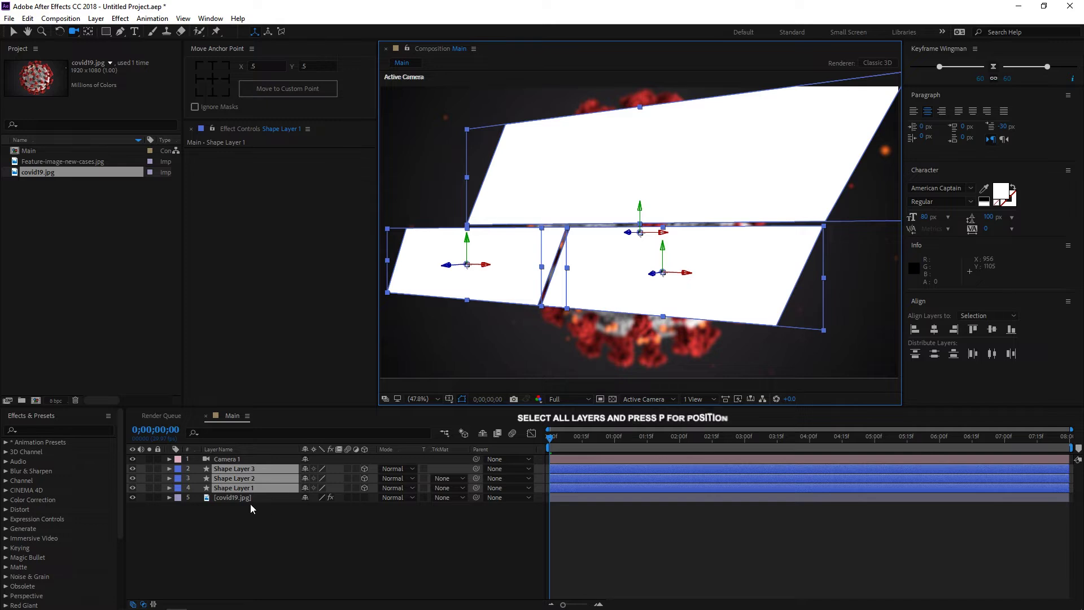
# - At 0 seconds, move the three shape layers along X out of frame to the right, Shape Layer 1 to about 3308, and preview the entrance
pyautogui.press('p')
pyautogui.press('v')
pyautogui.moveTo(687, 274); pyautogui.dragTo(808, 328)
pyautogui.moveTo(676, 273); pyautogui.dragTo(1059, 300)
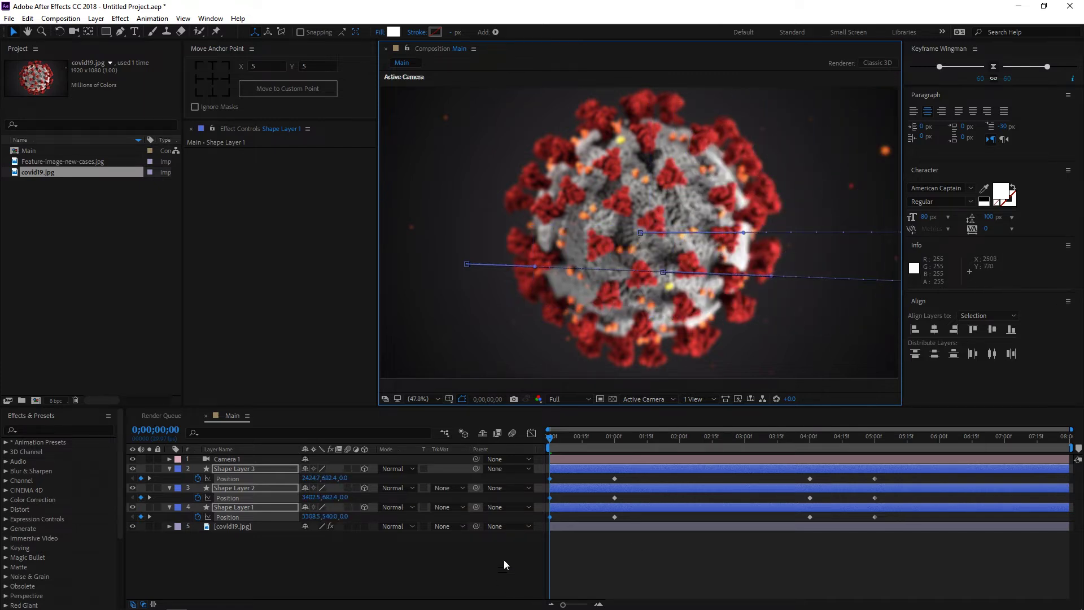
pyautogui.press('space')
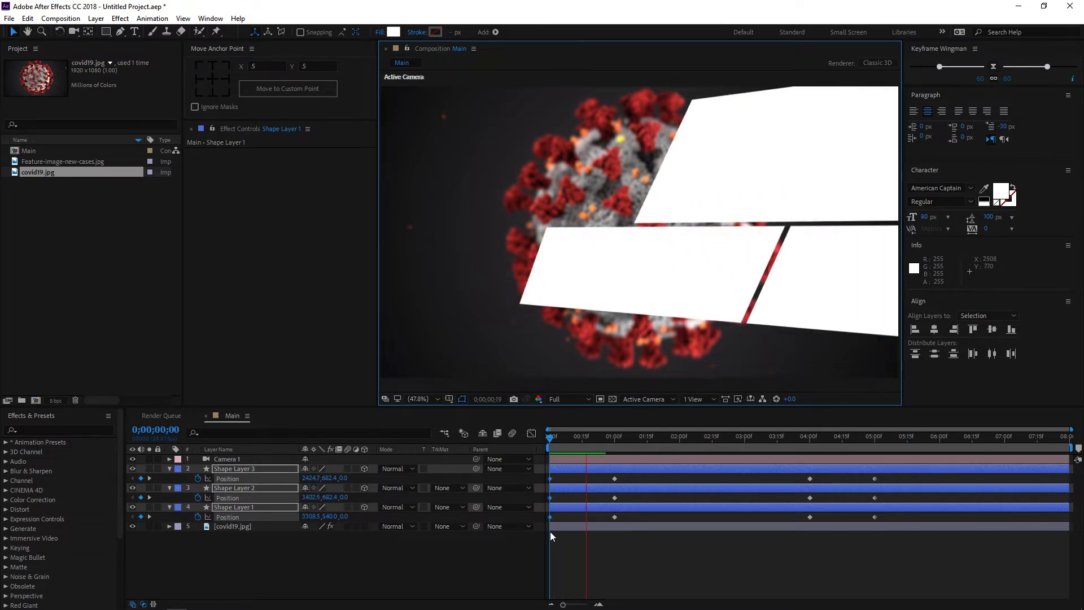
# - At 5 seconds, move the three shape layers out of frame to the left, Shape Layer 1 to X about -1520, and preview the animation
pyautogui.moveTo(556, 438); pyautogui.dragTo(868, 462)
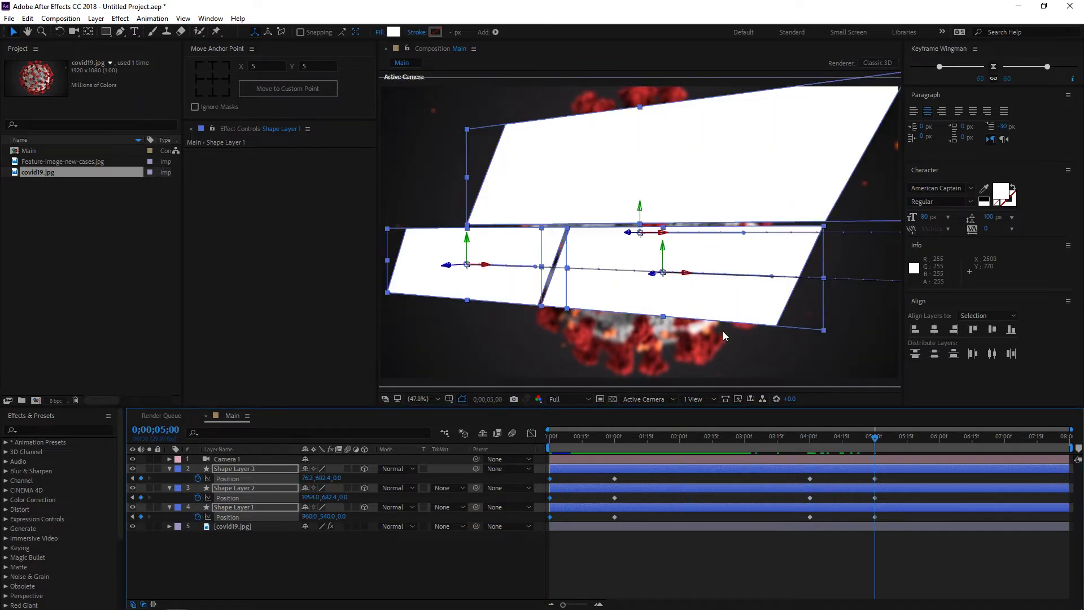
pyautogui.moveTo(690, 278); pyautogui.dragTo(12, 304)
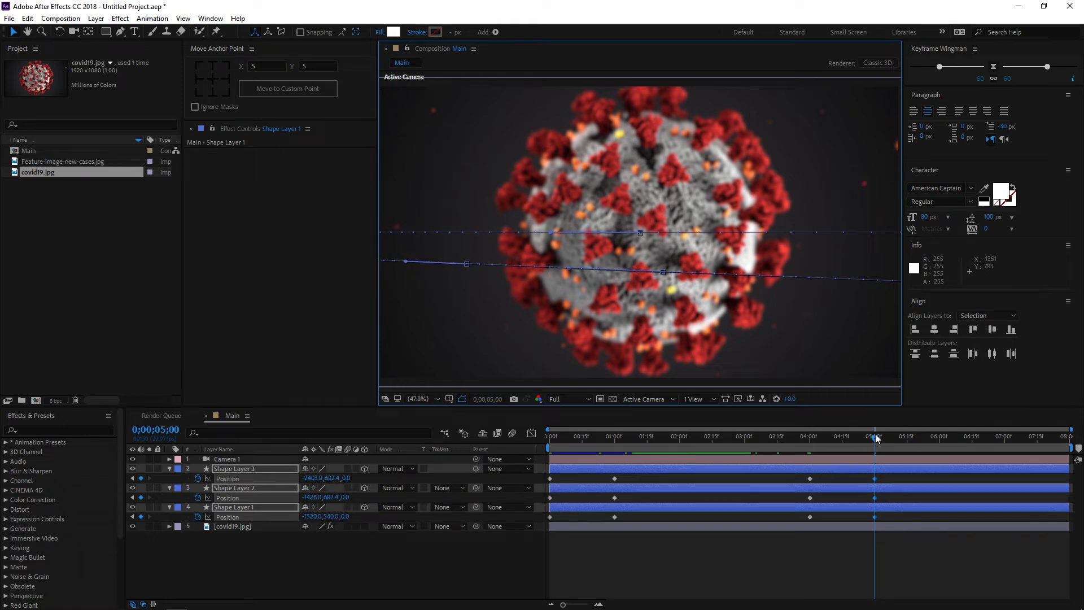
pyautogui.press('Home')
pyautogui.press('space')
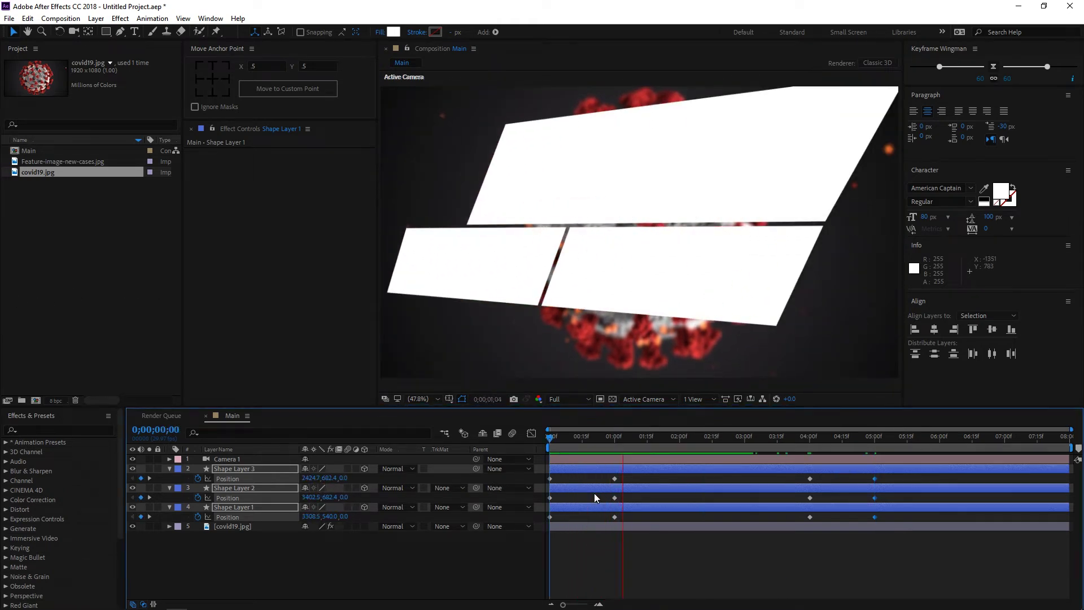
pyautogui.moveTo(612, 437); pyautogui.dragTo(537, 457)
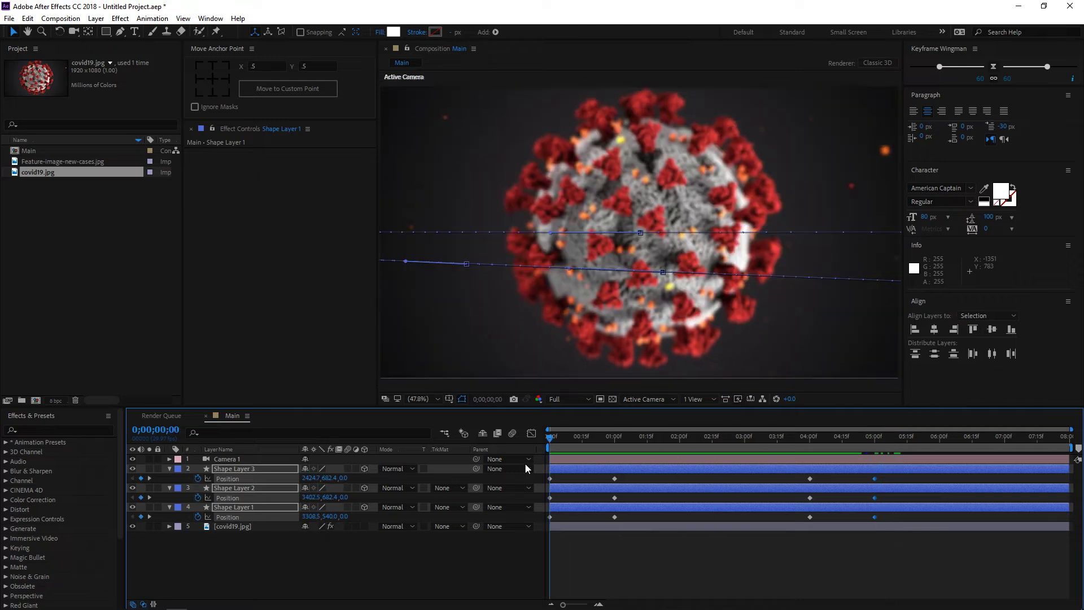
# - Apply Easy Ease to the first and last position keyframes of all three shape layers
pyautogui.moveTo(560, 515); pyautogui.dragTo(543, 499)
pyautogui.moveTo(551, 480); pyautogui.dragTo(549, 476)
pyautogui.moveTo(861, 473); pyautogui.dragTo(862, 471)
pyautogui.rightClick(875, 480)
pyautogui.moveTo(903, 481)
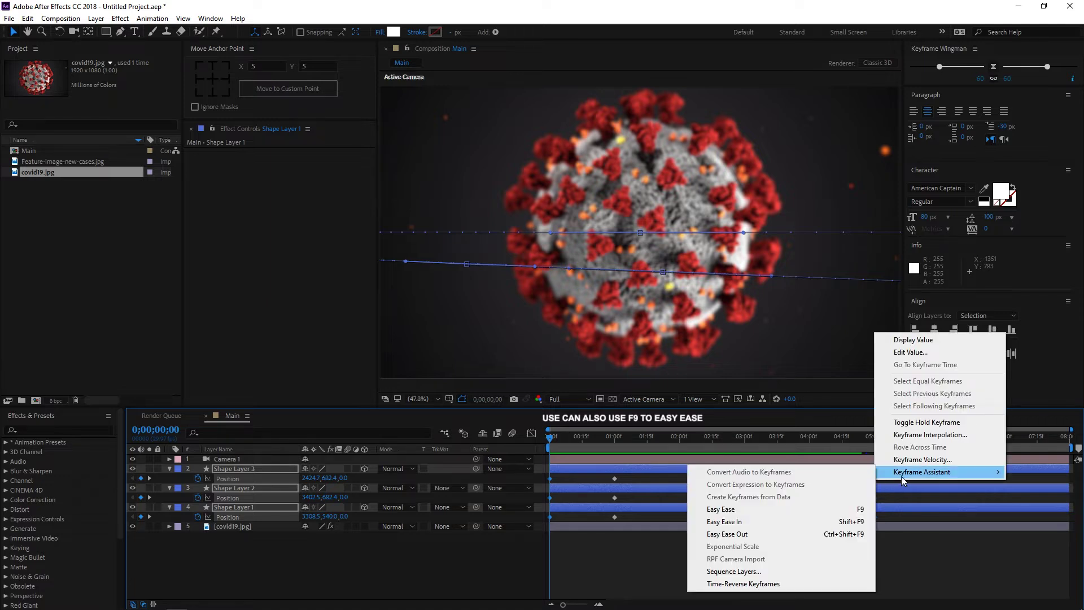
pyautogui.click(743, 511)
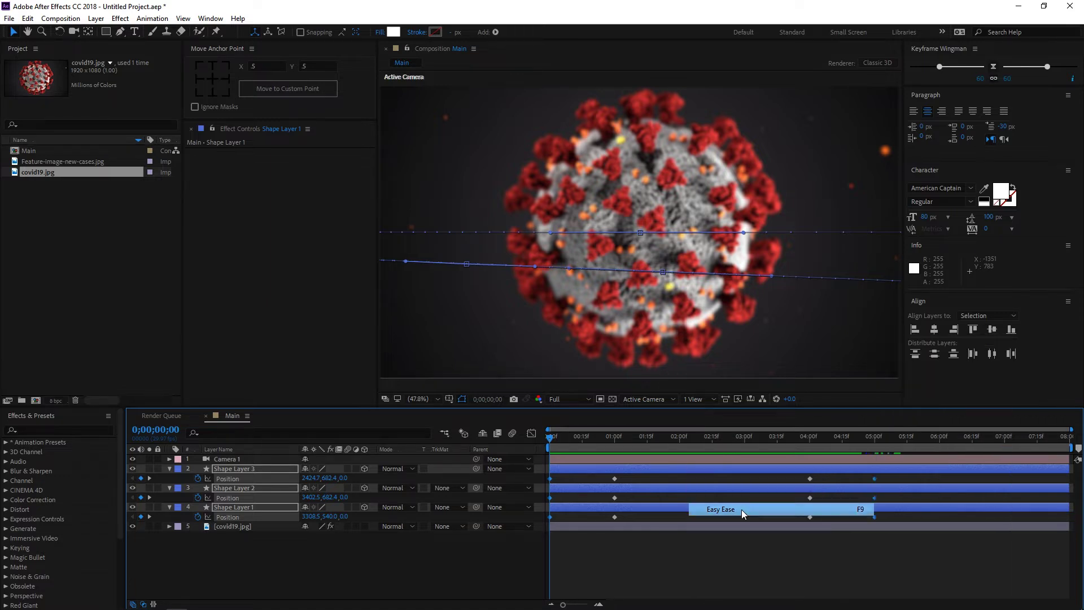
# - Apply Easy Ease In to the 1-second position keyframes of the three shape layers
pyautogui.moveTo(645, 516); pyautogui.dragTo(615, 479)
pyautogui.rightClick(614, 479)
pyautogui.moveTo(686, 470)
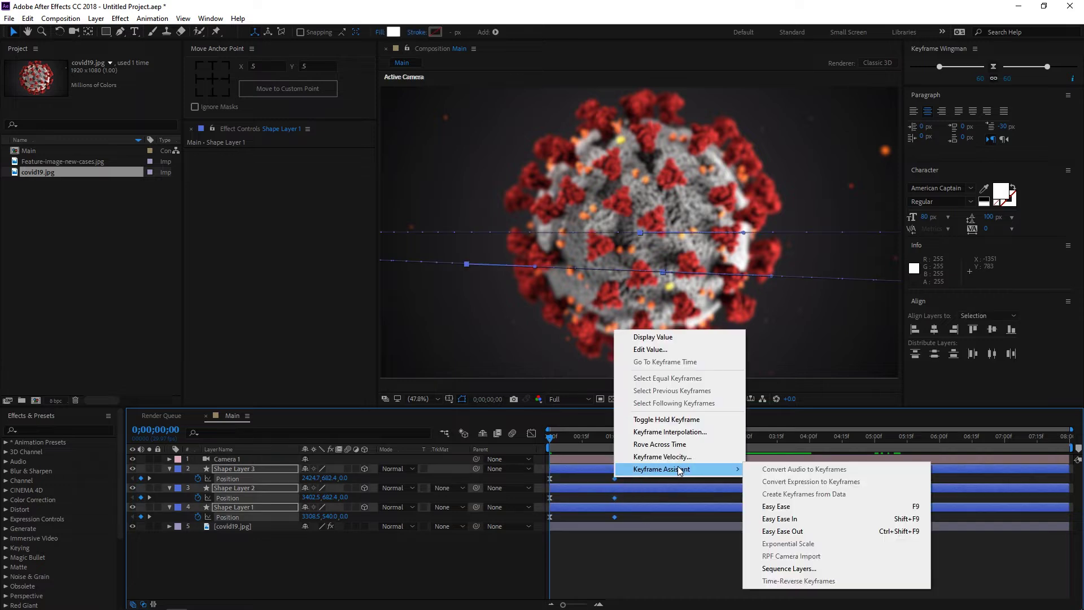
pyautogui.click(789, 519)
# - Apply Easy Ease Out to the 4-second position keyframes of the three shape layers
pyautogui.moveTo(797, 473); pyautogui.dragTo(816, 495)
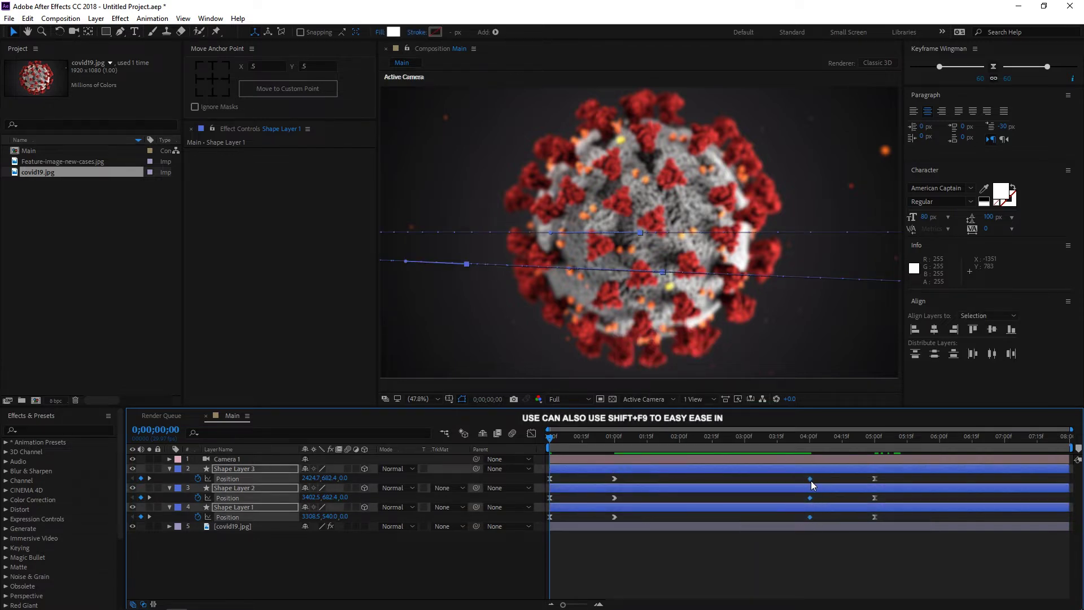
pyautogui.rightClick(812, 484)
pyautogui.moveTo(881, 473)
pyautogui.click(655, 535)
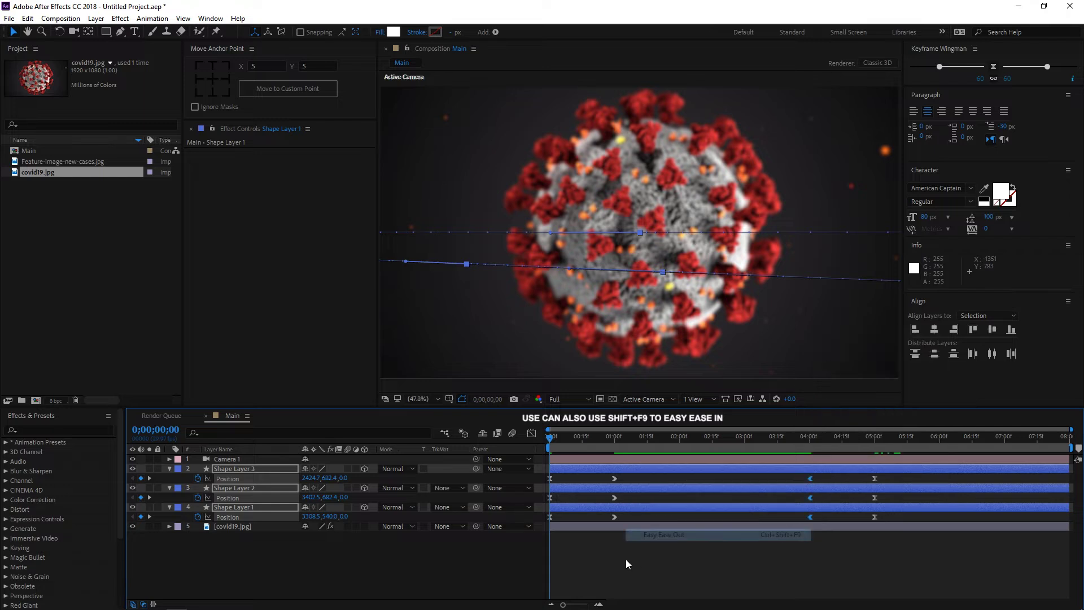
# - Reshape the speed graph of all position keyframes so the entrance and exit each peak sharply early and slow down gradually
pyautogui.moveTo(896, 514); pyautogui.dragTo(542, 471)
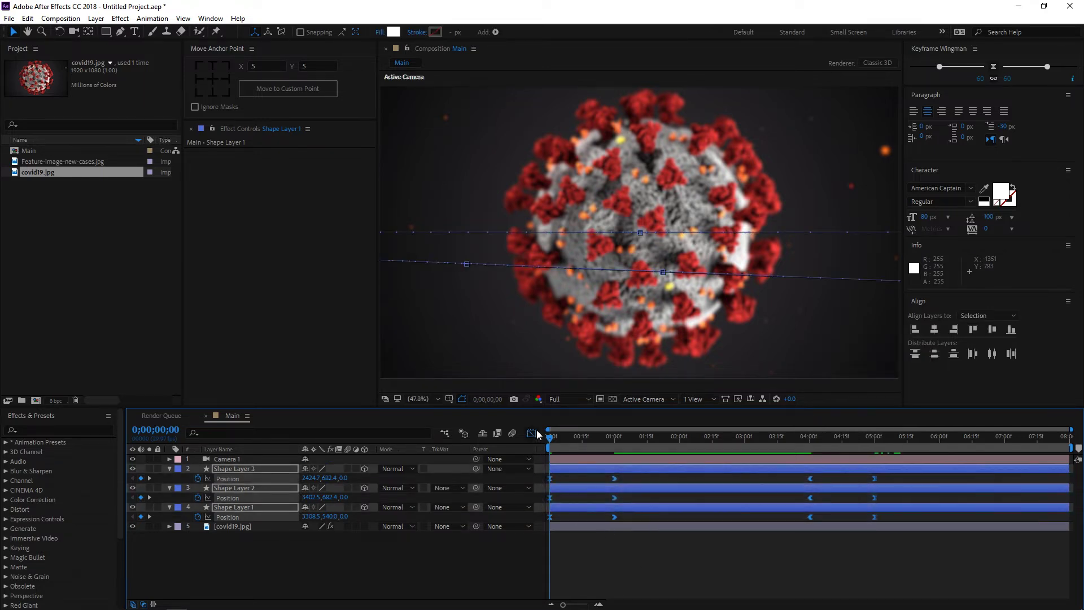
pyautogui.click(532, 433)
pyautogui.moveTo(562, 572); pyautogui.dragTo(571, 570)
pyautogui.moveTo(644, 559); pyautogui.dragTo(582, 571)
pyautogui.moveTo(792, 552); pyautogui.dragTo(833, 575)
pyautogui.moveTo(900, 552)
pyautogui.mouseDown()
pyautogui.moveTo(870, 572)
pyautogui.moveTo(842, 569)
pyautogui.mouseUp()
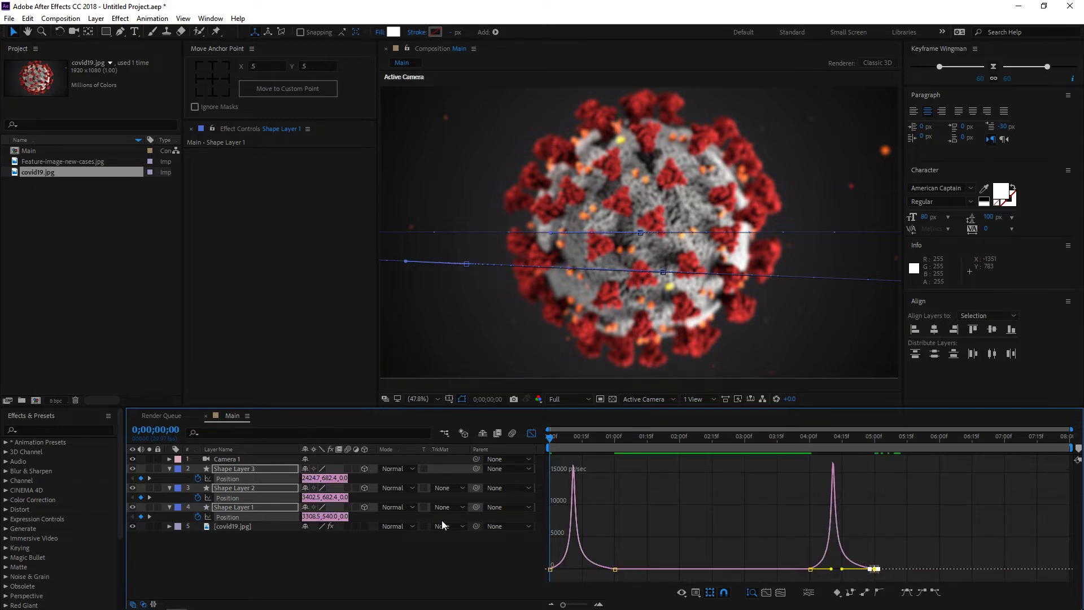
# - Leave the graph editor and preview the panels' eased entrance and exit
pyautogui.click(530, 436)
pyautogui.press('space')
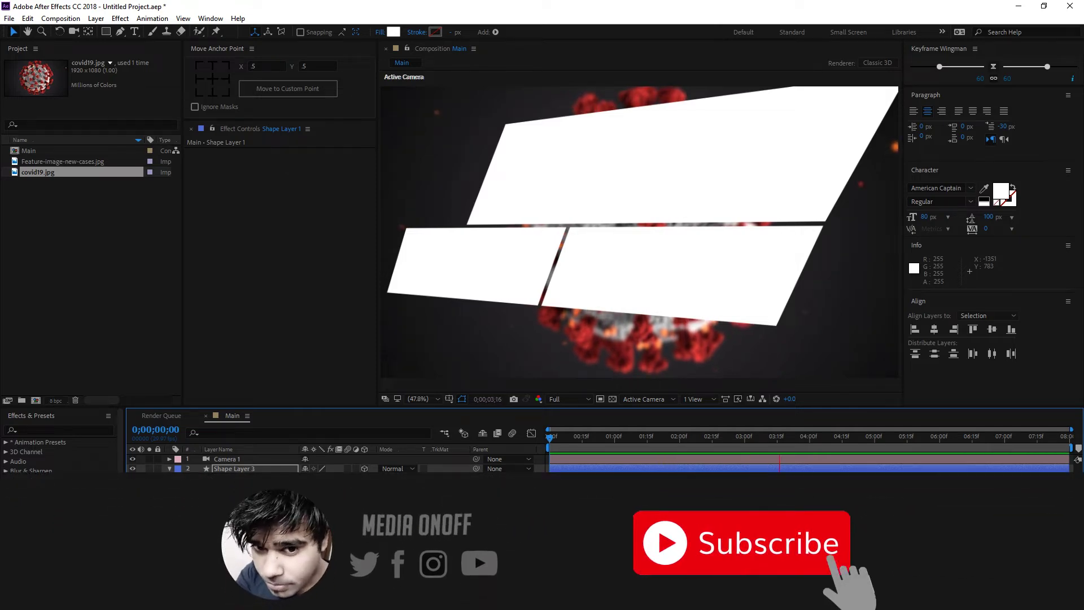
pyautogui.press('space')
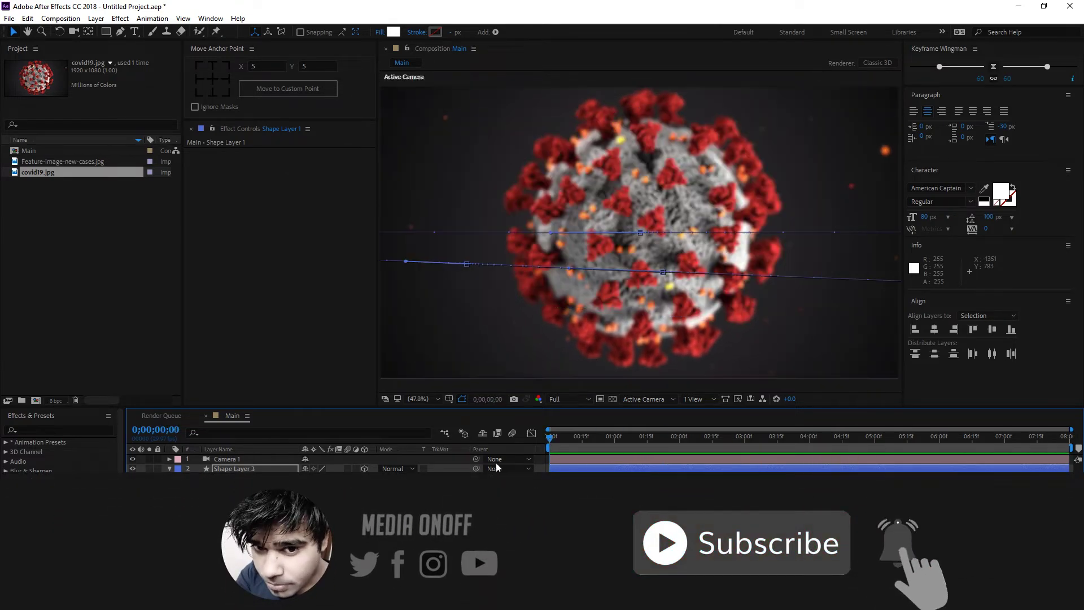
# - Shift Shape Layer 1 in time so it starts at 0;00;00;04
pyautogui.click(577, 488)
pyautogui.press('space')
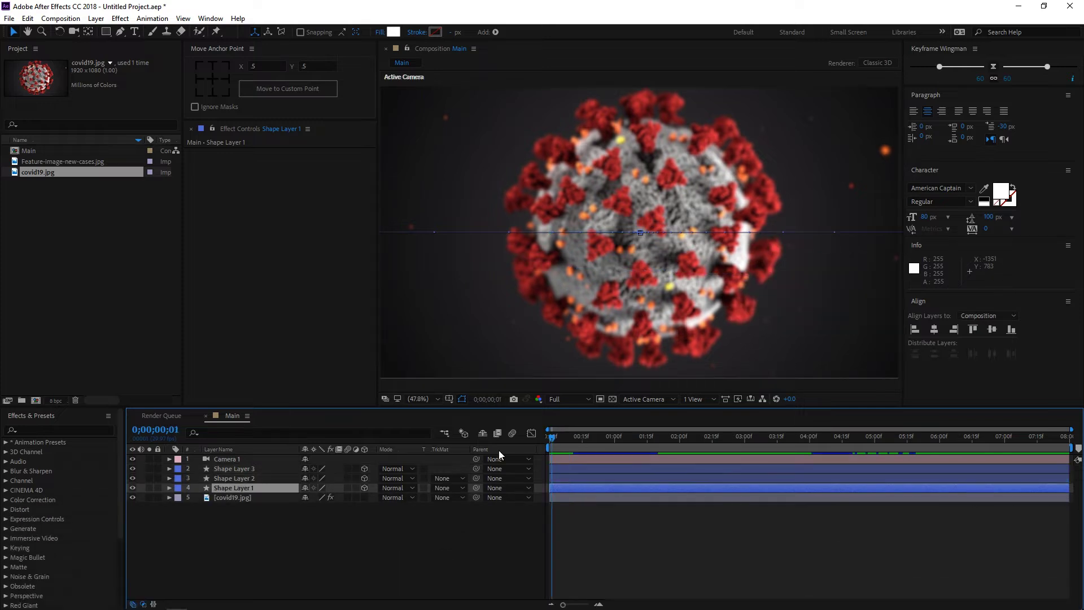
pyautogui.press('pagedown')
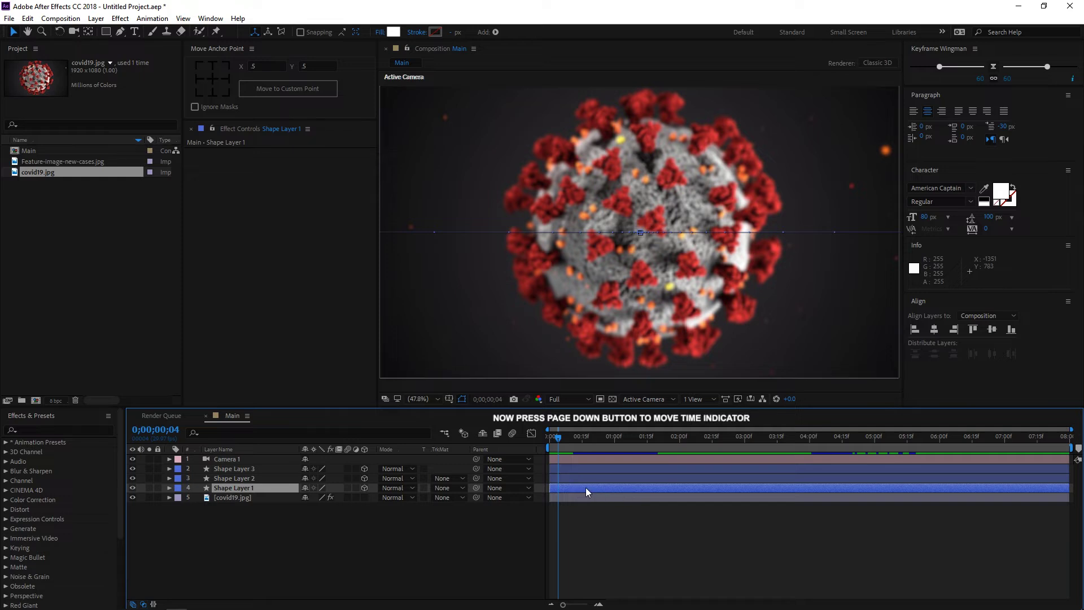
# - Advance five frames and shift Shape Layer 2 so it starts at 0;00;00;09
pyautogui.press('pagedown')
pyautogui.press('pagedown')
pyautogui.press('pagedown')
pyautogui.press('pagedown')
pyautogui.press('pagedown')
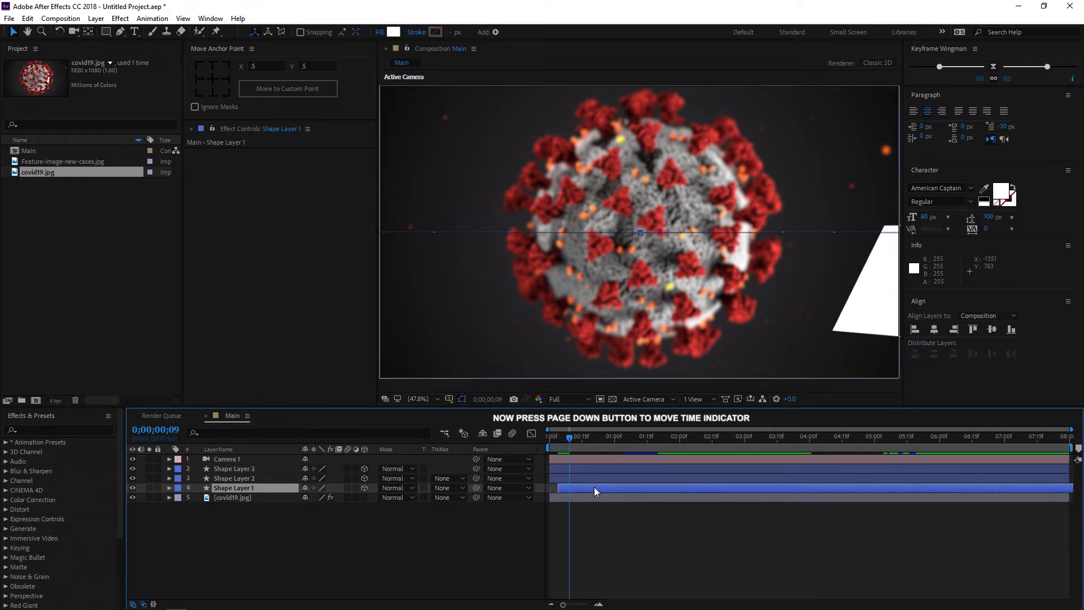
pyautogui.click(578, 478)
pyautogui.press('[')
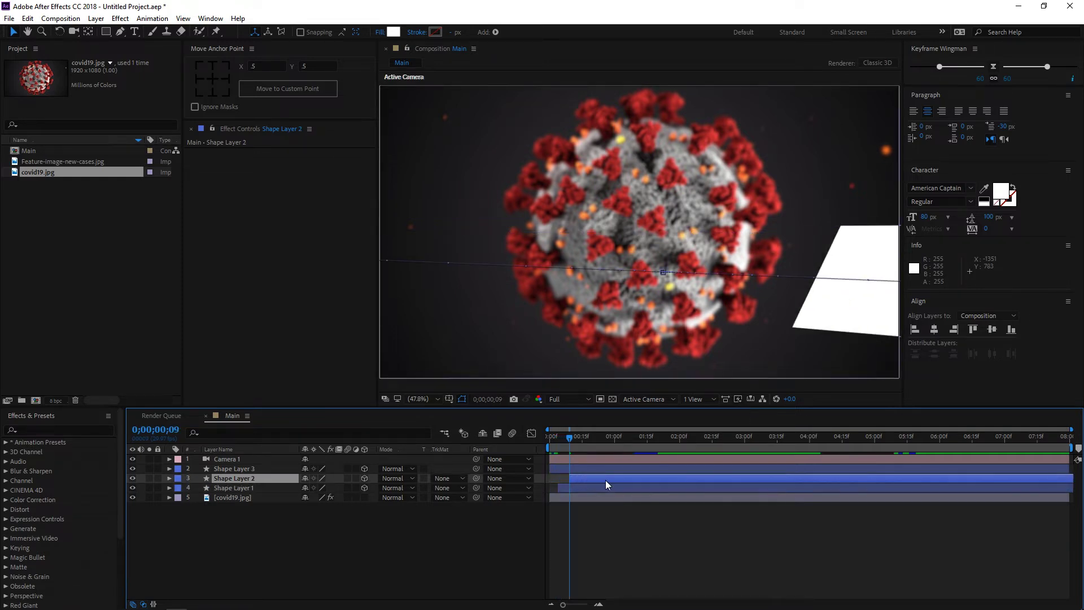
# - Preview the staggered panel animation from the start of the composition
pyautogui.press('Home')
pyautogui.press('space')
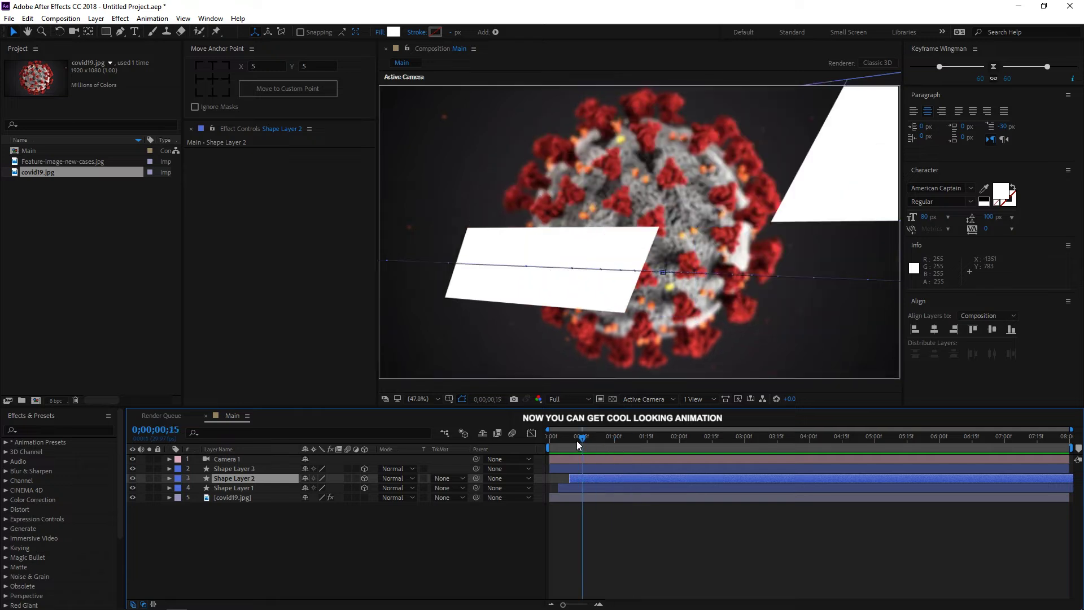
pyautogui.press('space')
# - Pre-compose the three shape layers into a new composition named Matte_01, moving all attributes into it
pyautogui.click(221, 488)
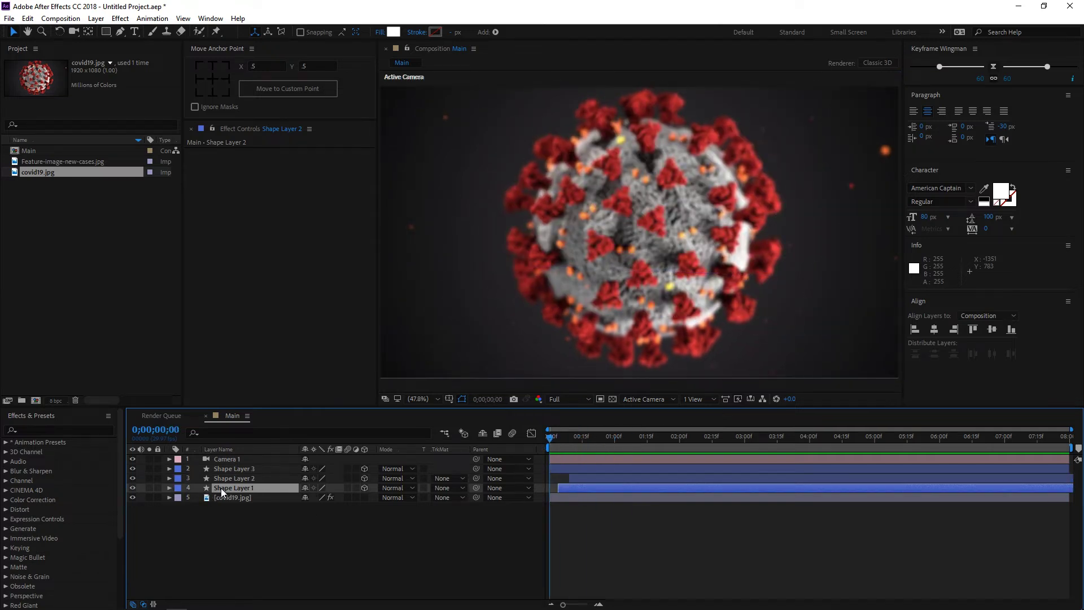
pyautogui.keyDown('shift'); pyautogui.click(227, 469); pyautogui.keyUp('shift')
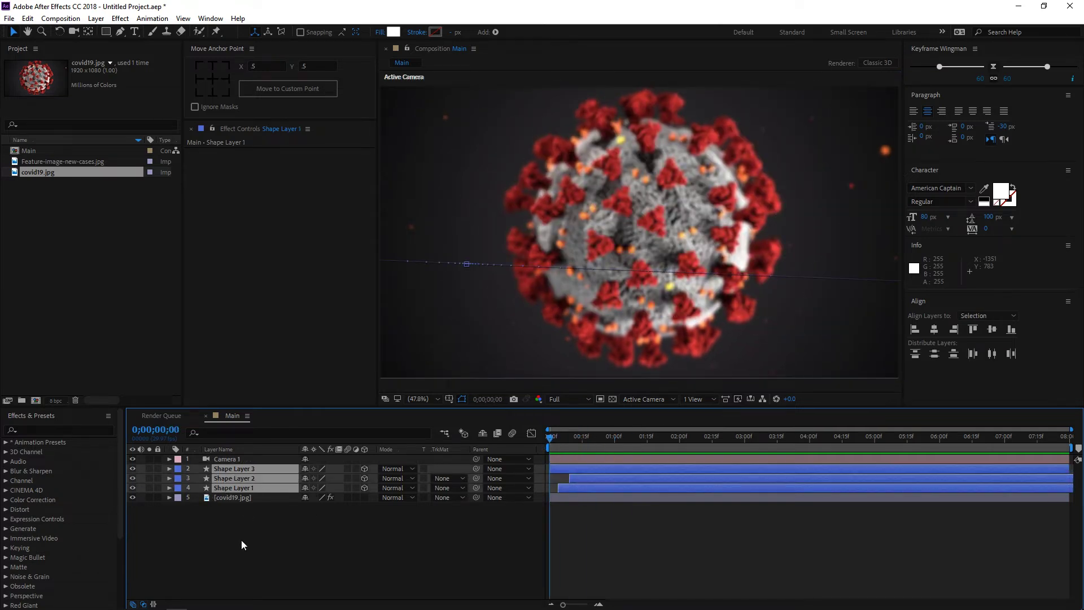
pyautogui.rightClick(244, 470)
pyautogui.click(271, 505)
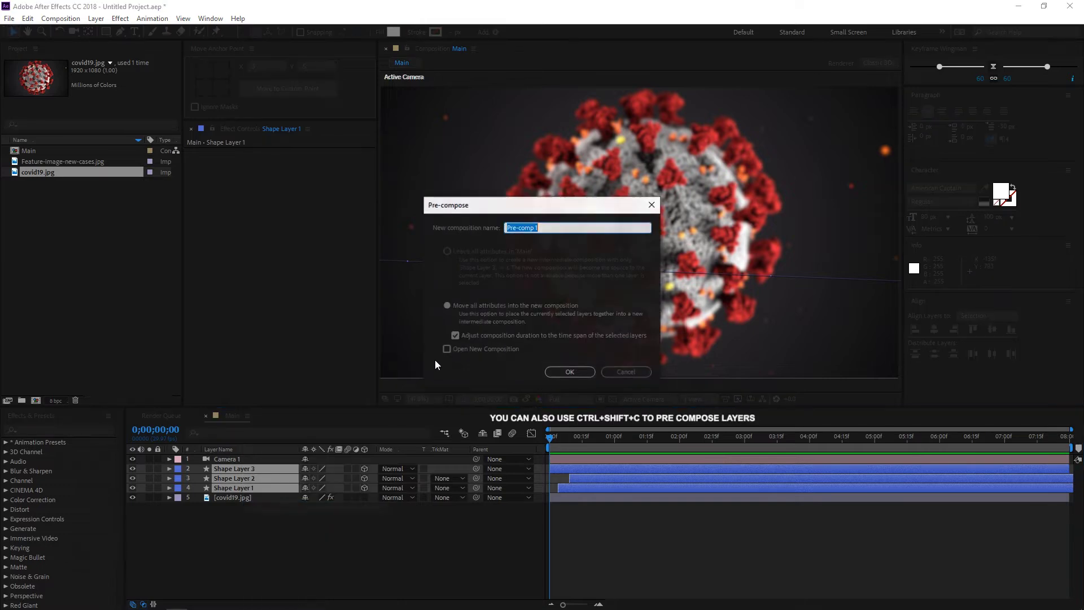
pyautogui.write('Matte_01')
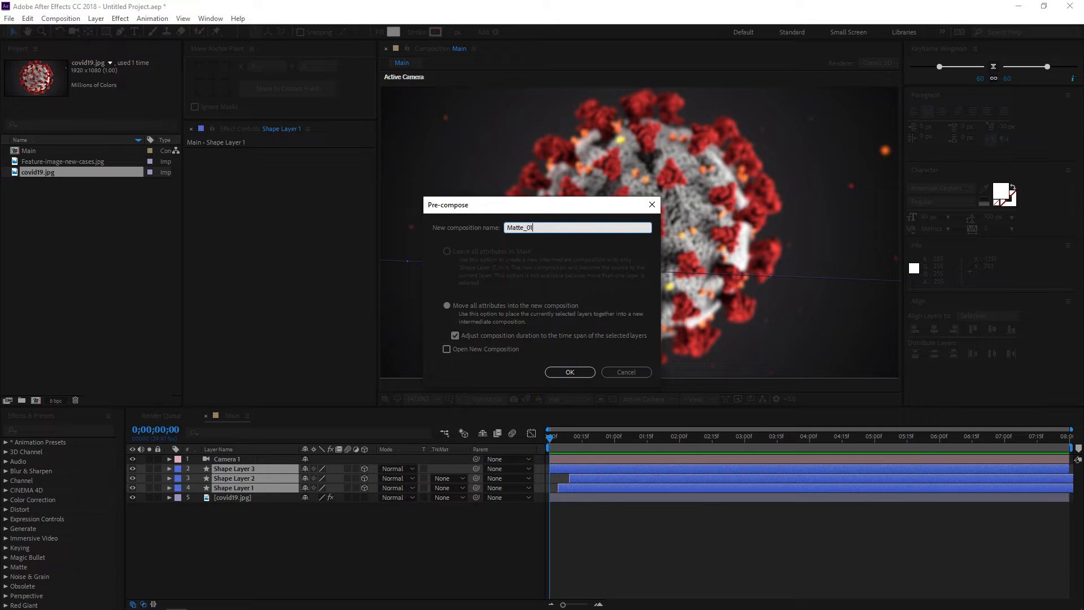
pyautogui.press('Return')
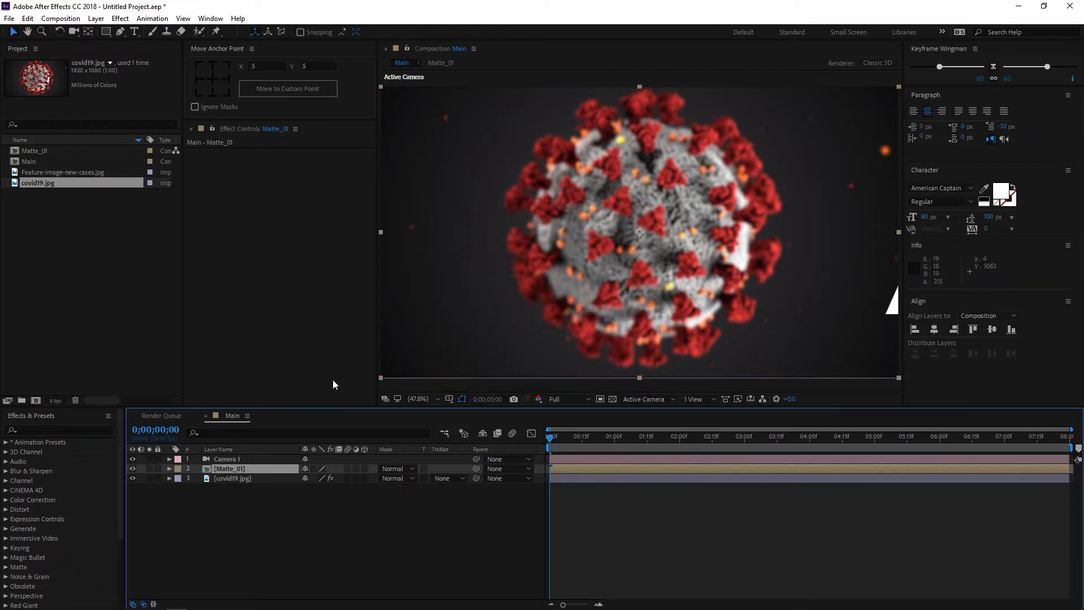
# - Collapse transformations on the Matte_01 layer, preview the motion, and move the time to 0;00;01;12
pyautogui.press('space')
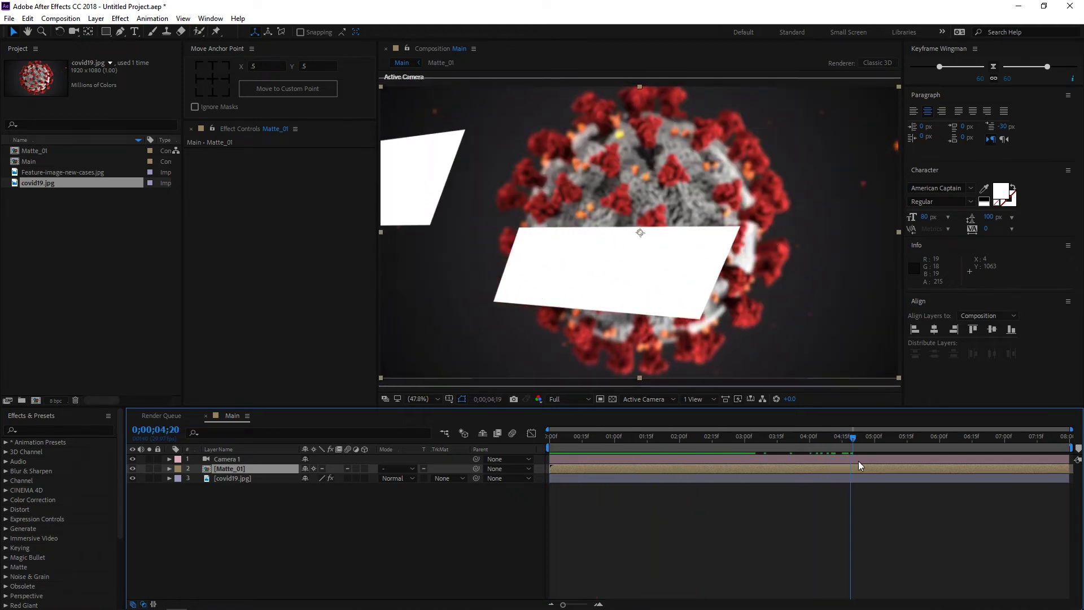
pyautogui.press('space')
pyautogui.moveTo(546, 467); pyautogui.dragTo(641, 480)
# - Place Feature-image-new-cases.jpg directly below Matte_01 and set its track matte to Alpha Matte
pyautogui.moveTo(66, 171); pyautogui.dragTo(226, 481)
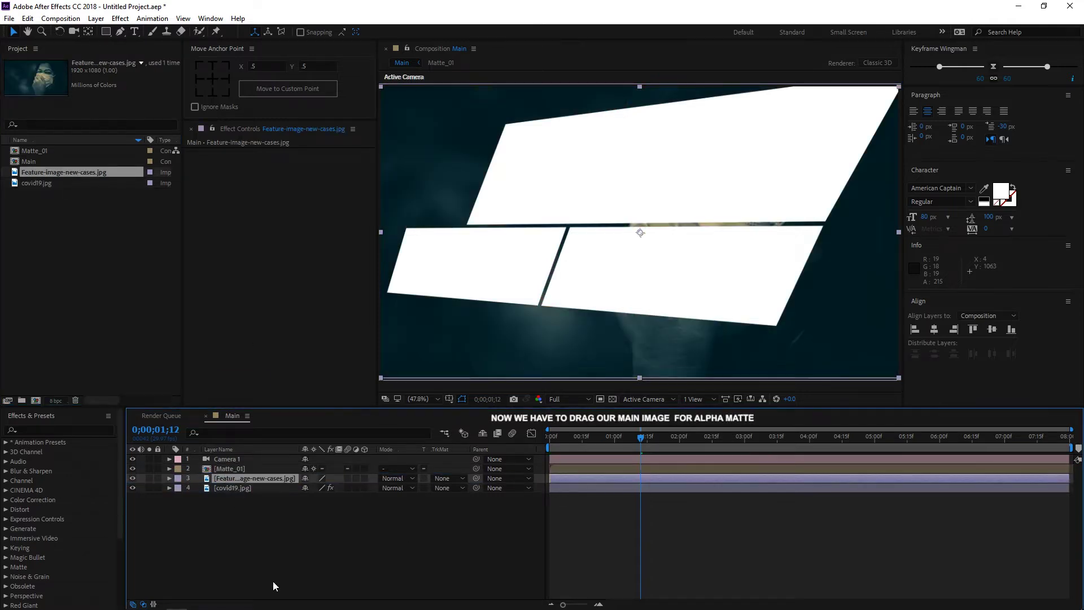
pyautogui.click(445, 479)
pyautogui.click(479, 509)
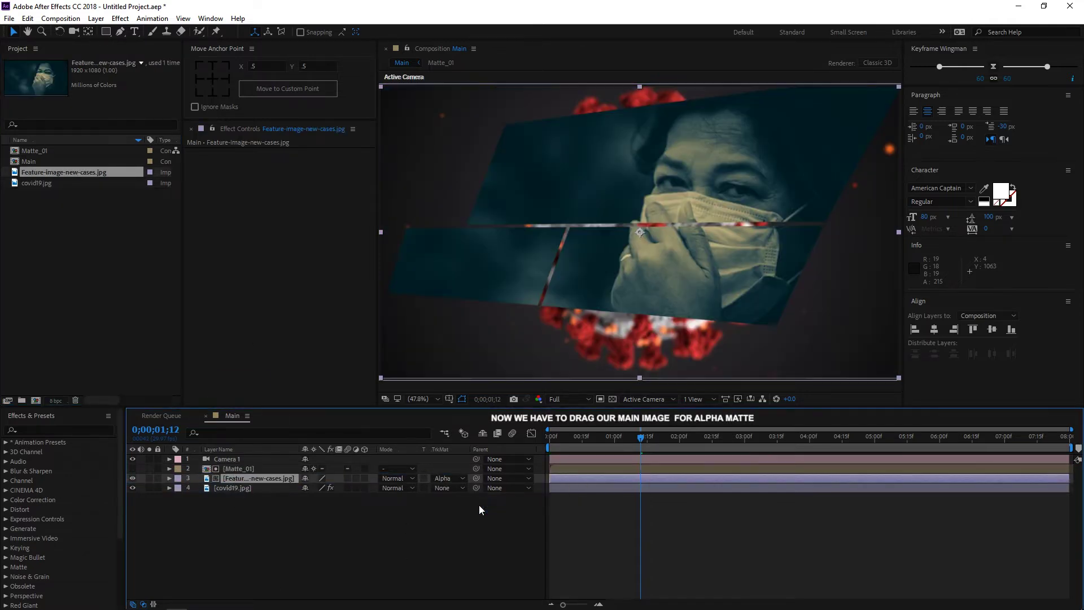
# - Apply a Curves effect to the feature image and shape an S-curve that darkens shadows and brightens highlights
pyautogui.hotkey('ctrl', 'space')
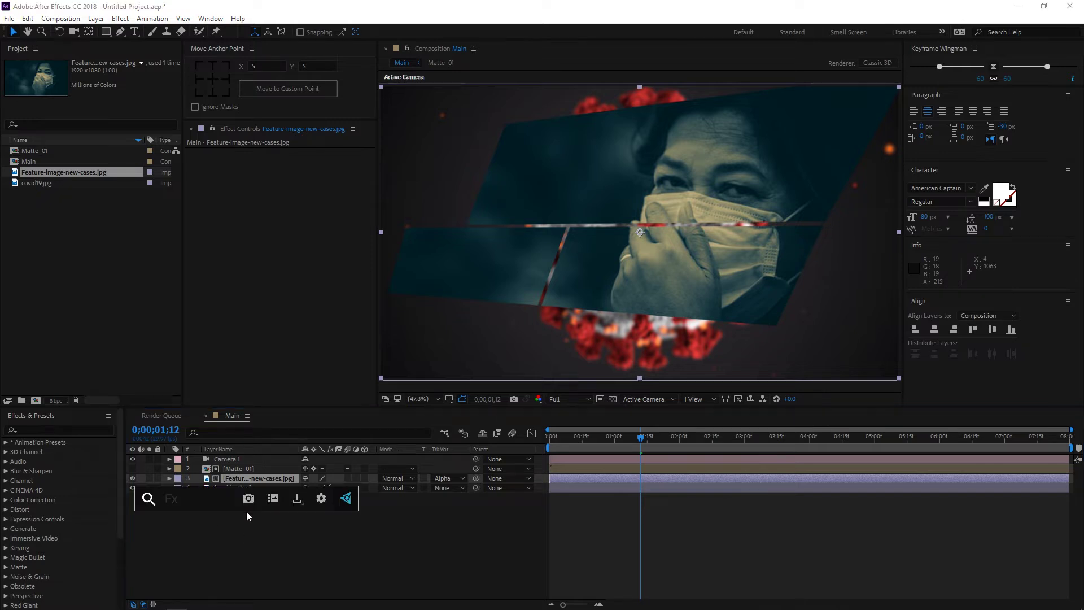
pyautogui.write('cur')
pyautogui.press('Return')
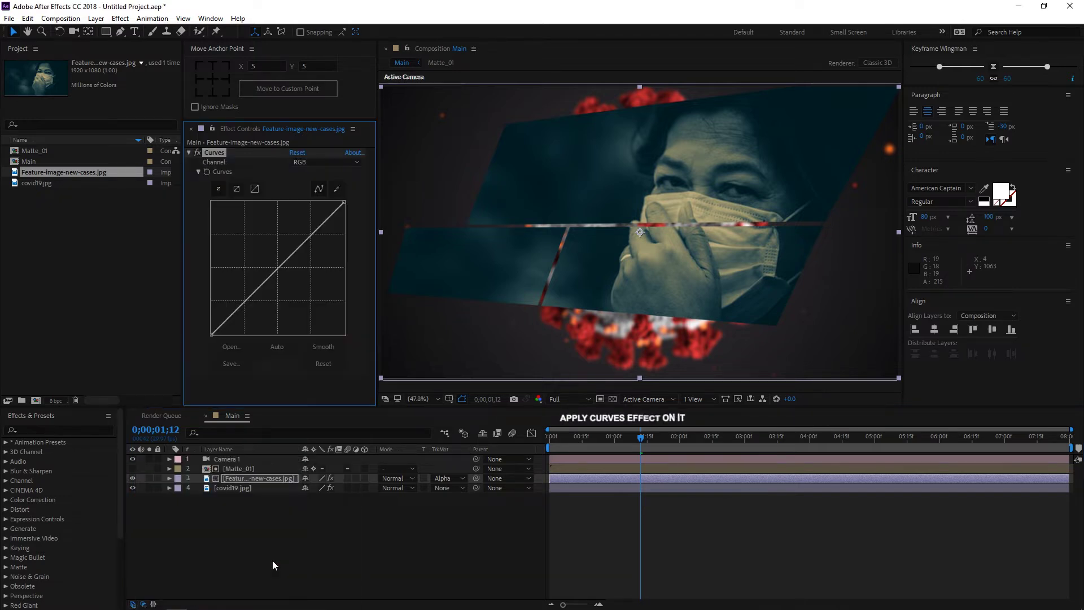
pyautogui.moveTo(263, 297); pyautogui.dragTo(250, 310)
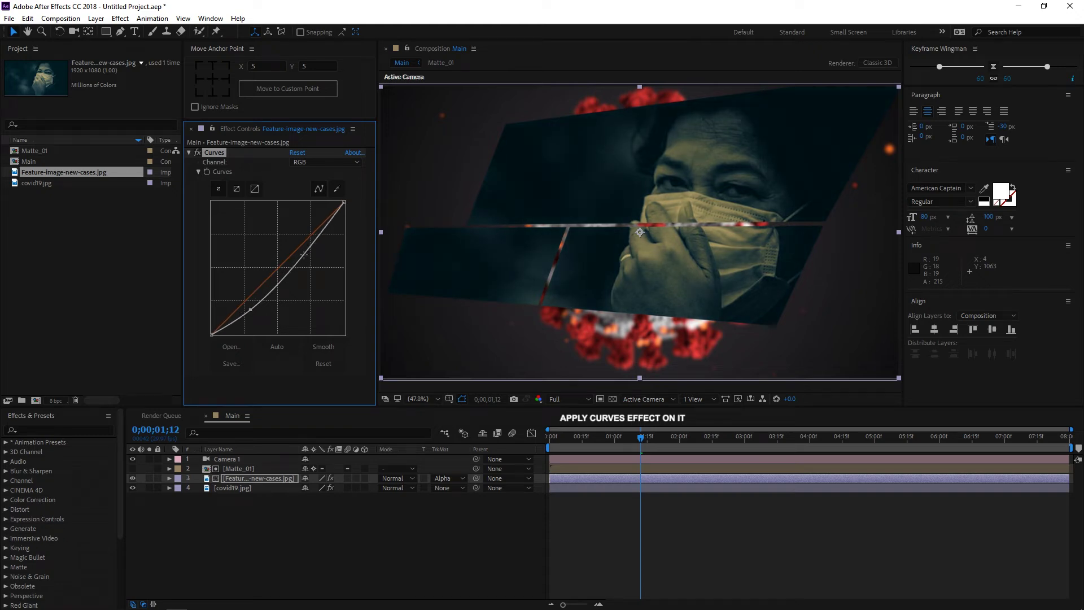
pyautogui.moveTo(313, 242); pyautogui.dragTo(299, 234)
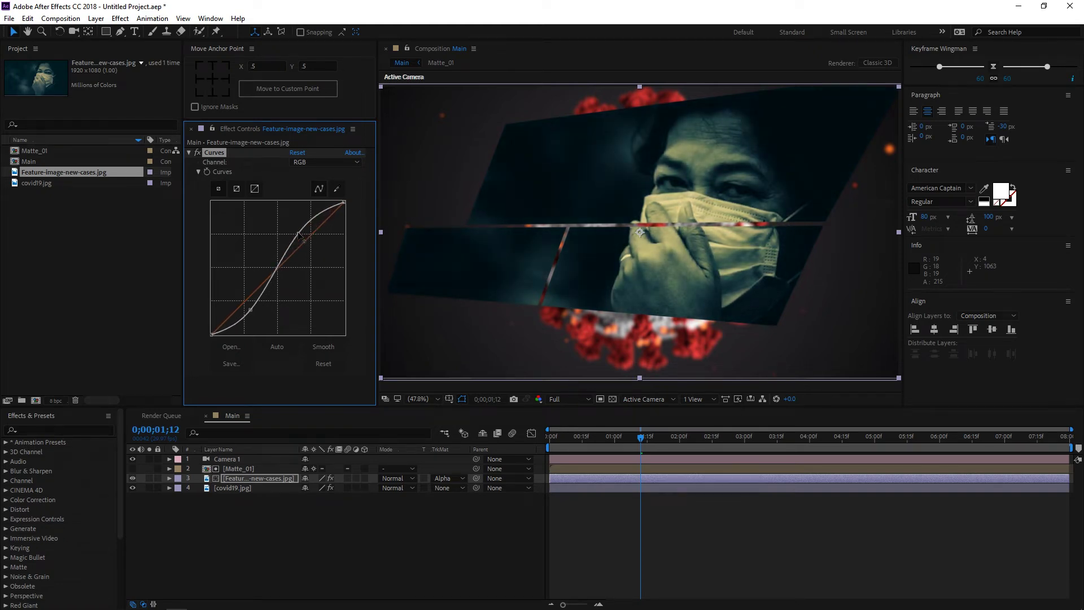
pyautogui.moveTo(303, 231); pyautogui.dragTo(300, 233)
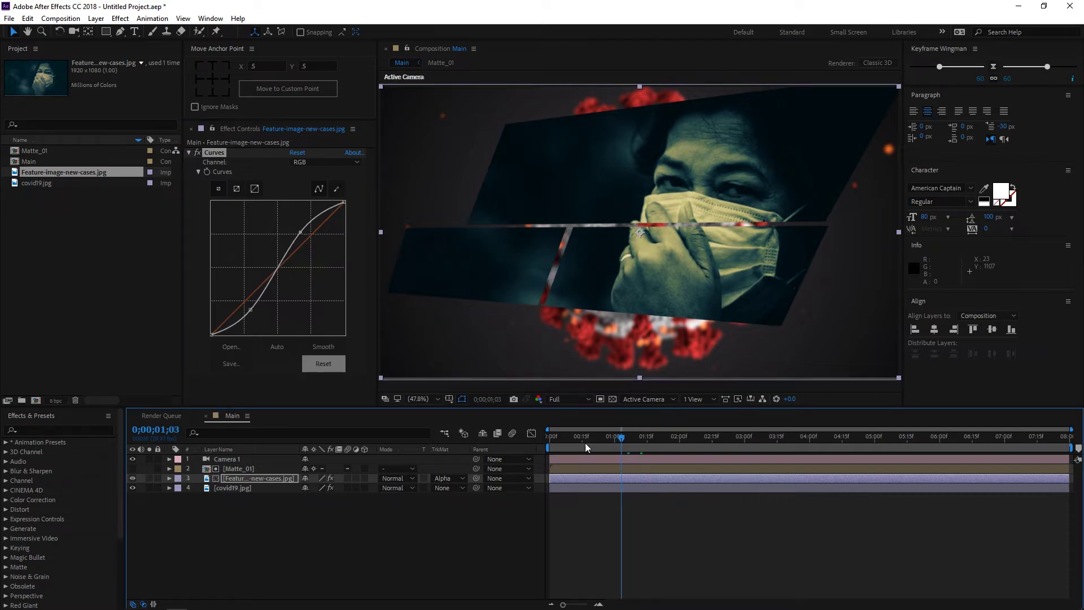
# - Preview the image moving inside the panel matte from the start of the composition
pyautogui.moveTo(588, 446); pyautogui.dragTo(486, 434)
pyautogui.press('space')
pyautogui.press('space')
# - Apply a Drop Shadow effect to the Matte_01 layer with distance 20 and softness 50
pyautogui.click(243, 469)
pyautogui.hotkey('ctrl', 'space')
pyautogui.write('dro')
pyautogui.press('Up')
pyautogui.press('Up')
pyautogui.press('Up')
pyautogui.press('Up')
pyautogui.press('Return')
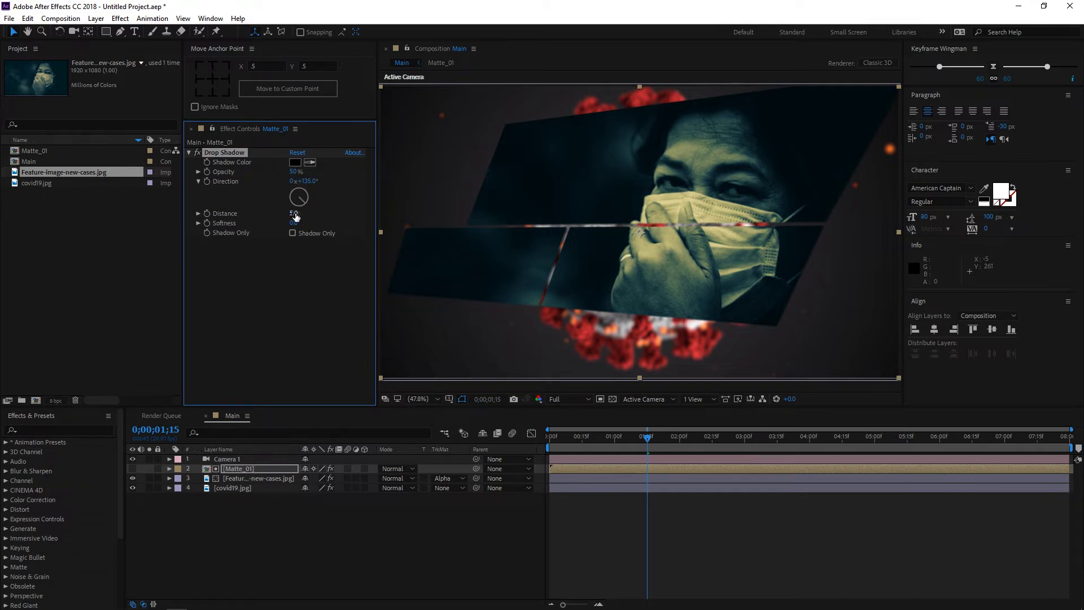
pyautogui.write('200')
pyautogui.press('Return')
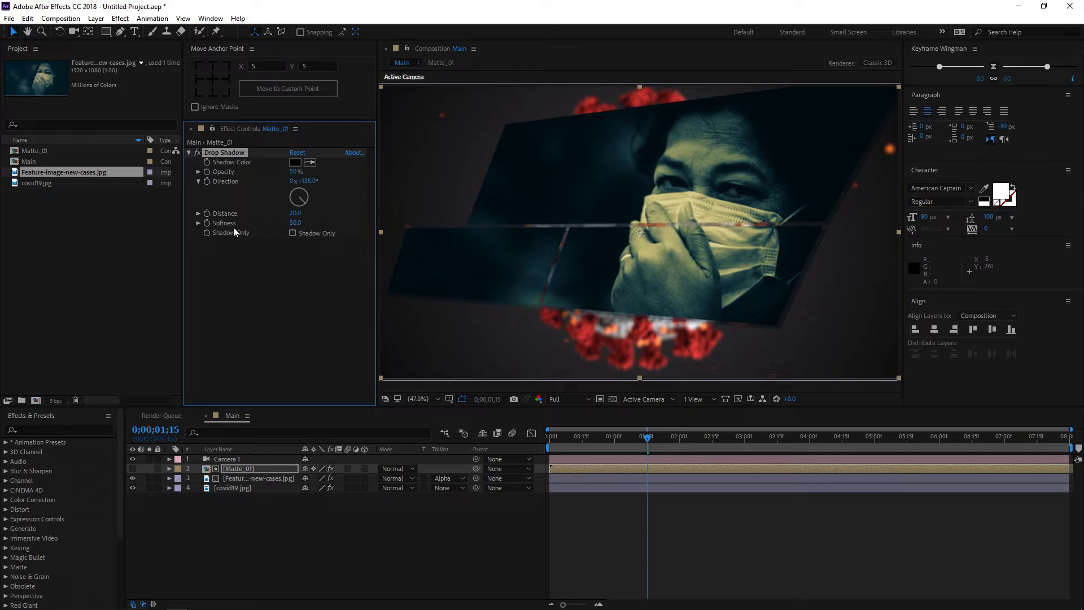
# - Preview the panels with their drop shadow and scrub back through the animation
pyautogui.click(605, 442)
pyautogui.click(557, 436)
pyautogui.press('space')
pyautogui.moveTo(740, 446); pyautogui.dragTo(666, 454)
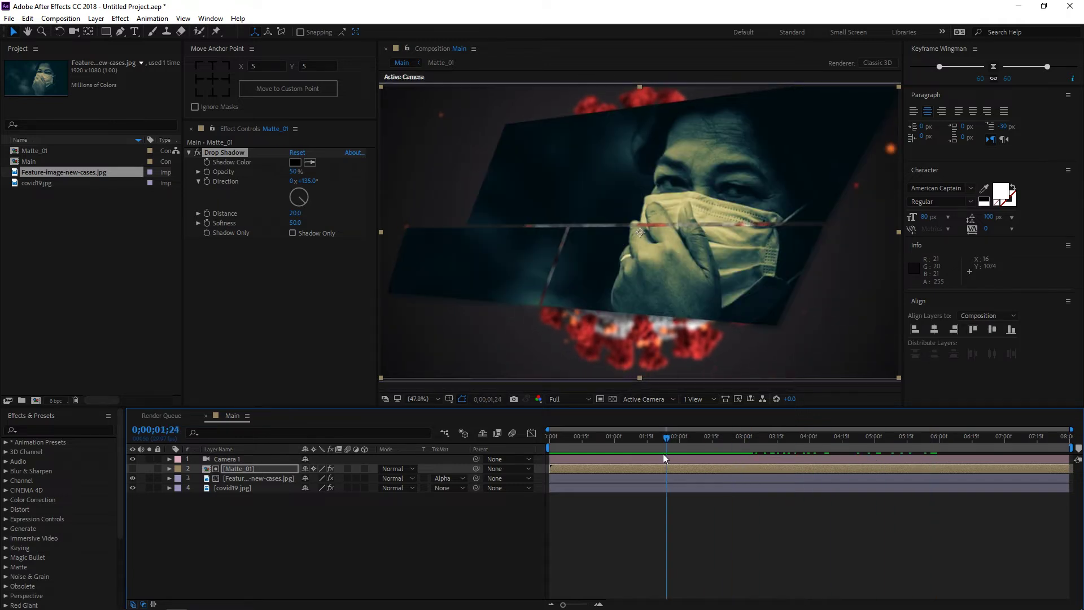
# - Duplicate the Matte_01 composition in the project as Matte_02 and open the copy
pyautogui.click(45, 153)
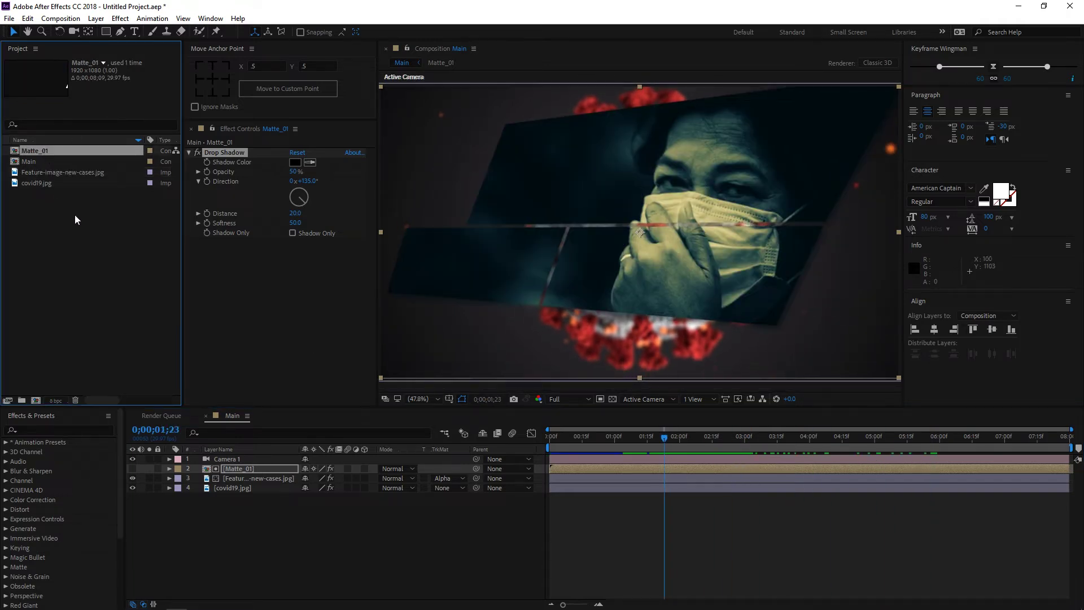
pyautogui.click(27, 18)
pyautogui.click(51, 165)
pyautogui.click(78, 261)
pyautogui.doubleClick(42, 153)
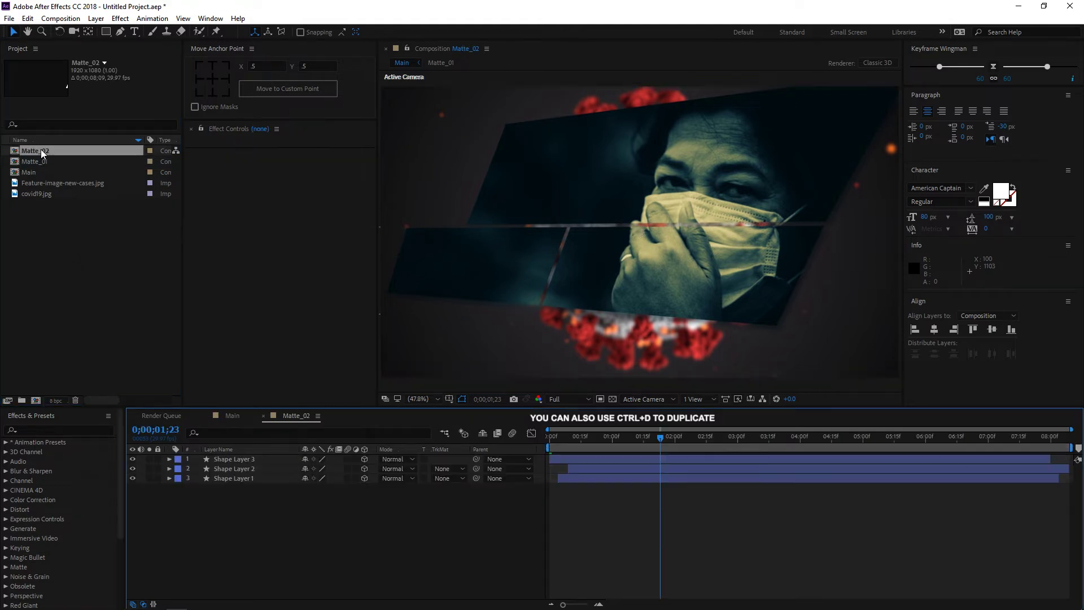
# - Set the fill of all three shape layers in Matte_02 to None
pyautogui.moveTo(264, 516); pyautogui.dragTo(234, 454)
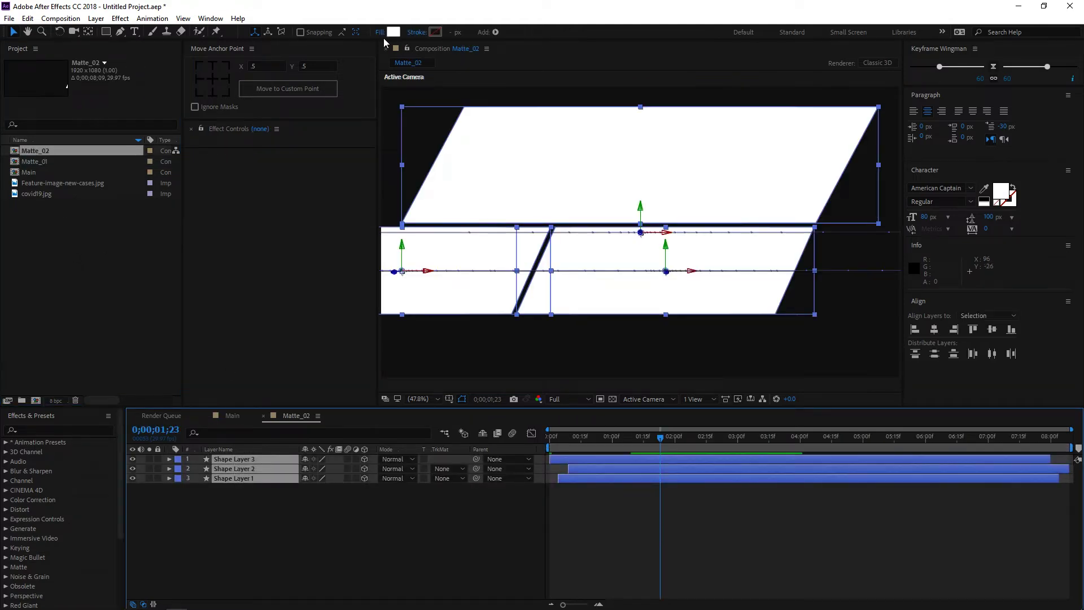
pyautogui.click(380, 32)
pyautogui.click(486, 268)
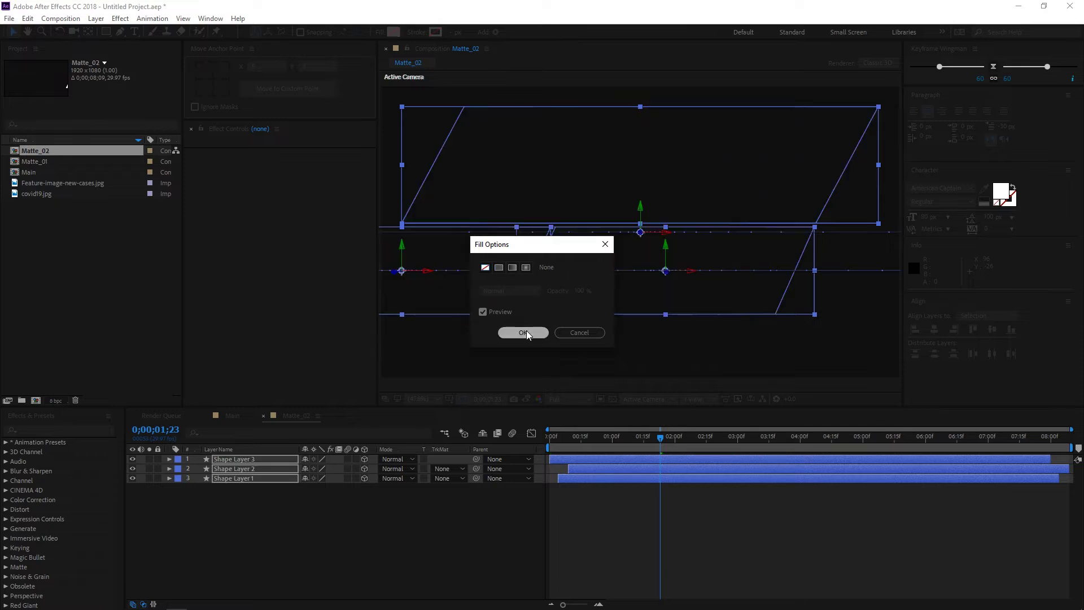
pyautogui.click(523, 332)
# - Give the three shape layers a solid white stroke 20 px wide
pyautogui.click(417, 32)
pyautogui.click(504, 272)
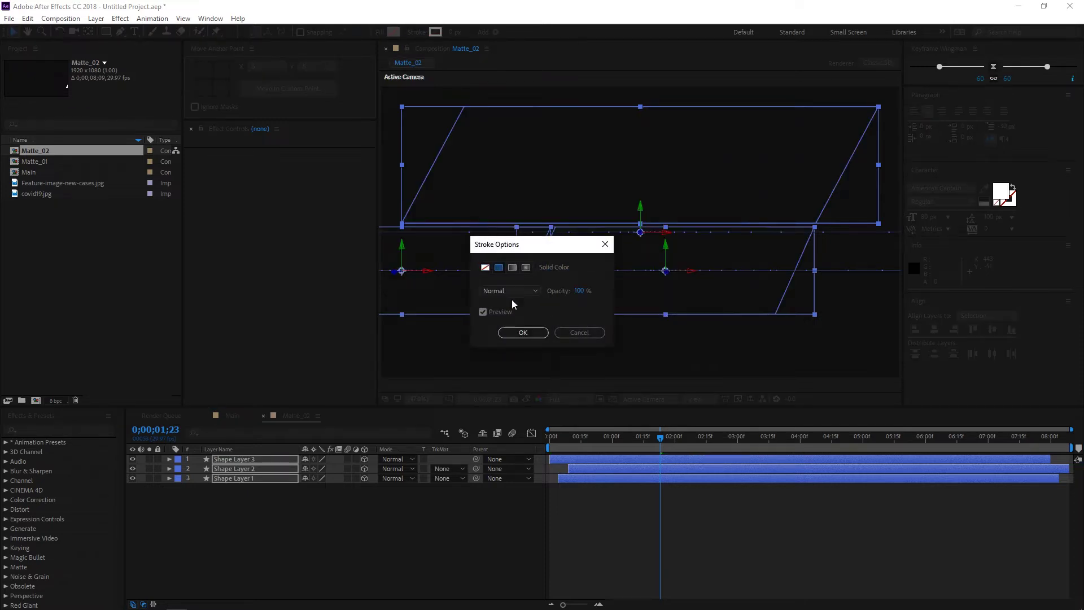
pyautogui.click(520, 333)
pyautogui.click(453, 32)
pyautogui.write('2')
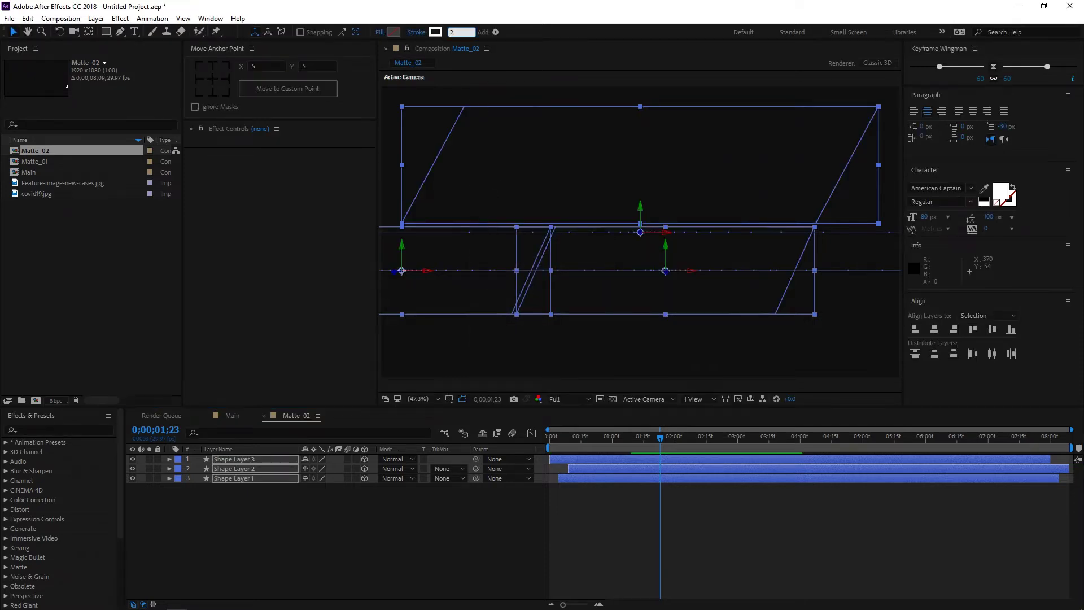
pyautogui.write('0')
pyautogui.press('Return')
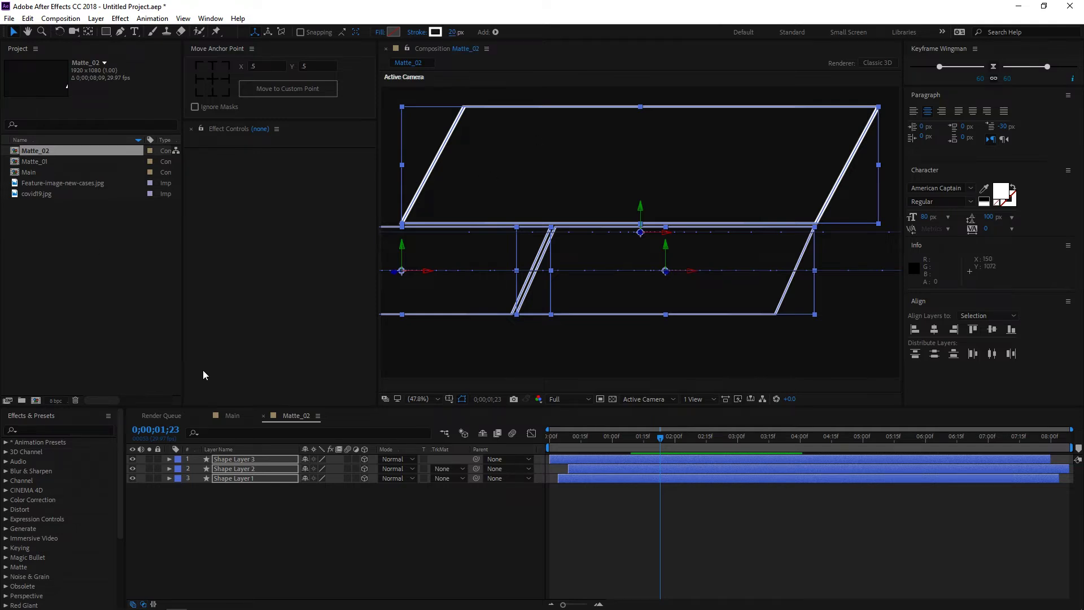
# - Place Matte_02 in the Main composition between the feature image and covid19.jpg, and collapse its transformations
pyautogui.click(232, 416)
pyautogui.moveTo(37, 151); pyautogui.dragTo(258, 491)
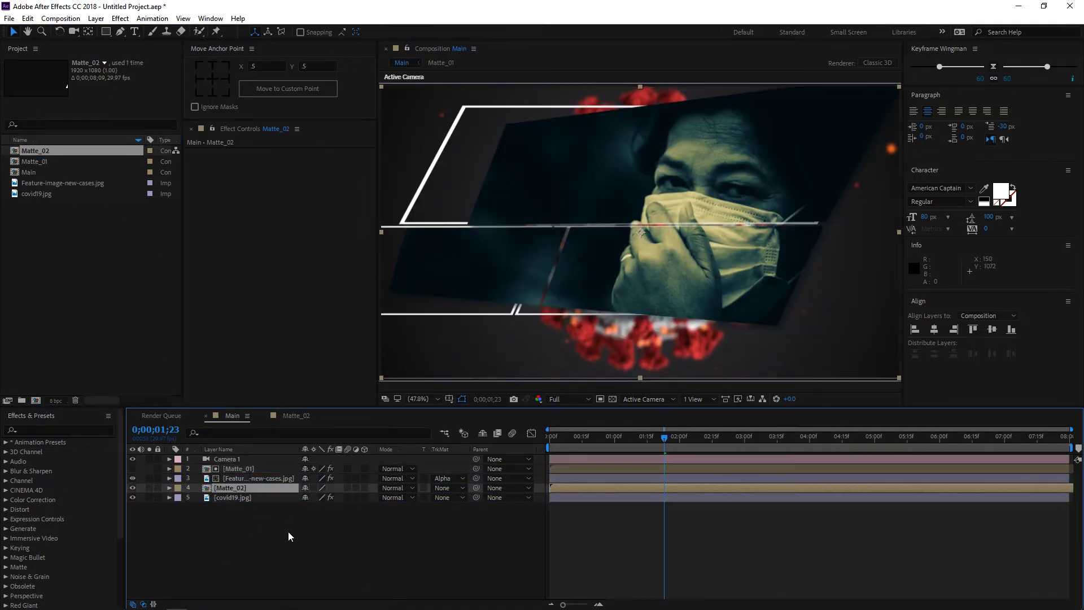
pyautogui.click(313, 488)
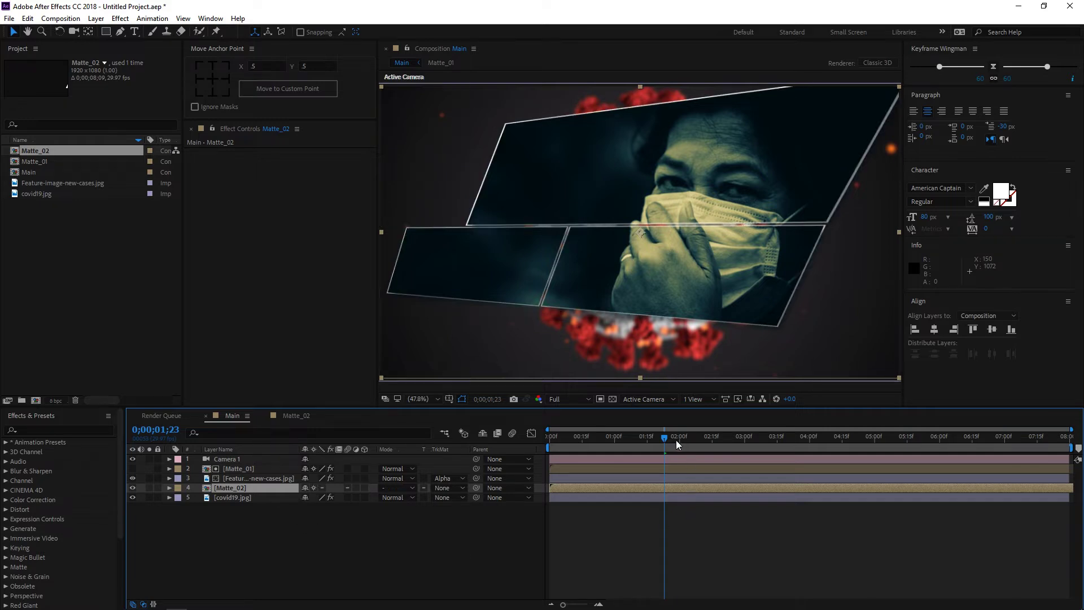
# - Preview the outlined image panels from the start of the Main composition
pyautogui.press('Home')
pyautogui.press('space')
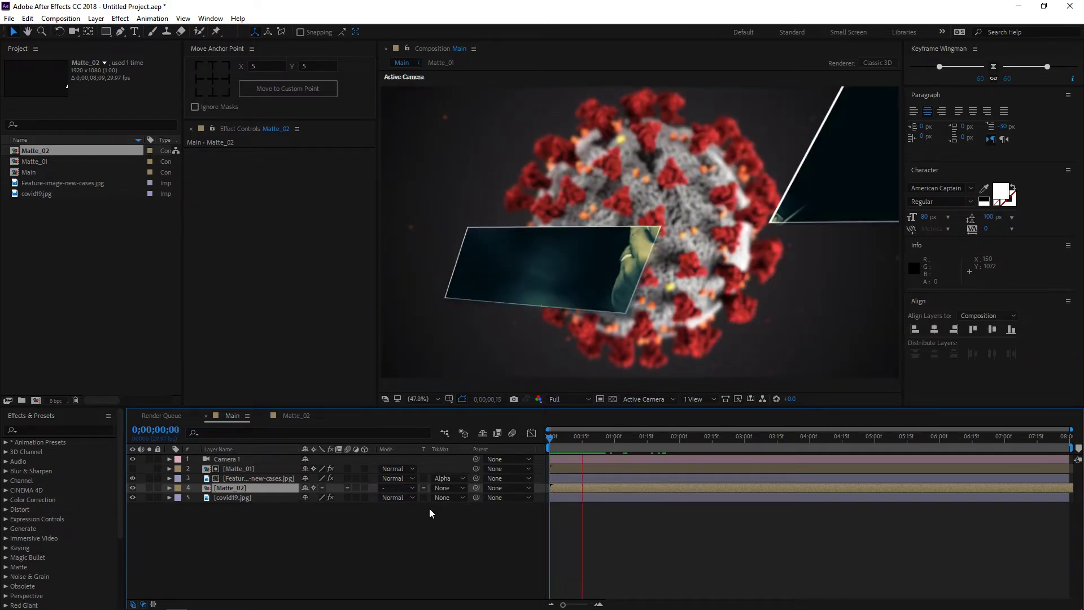
pyautogui.click(276, 548)
# - Duplicate the feature image together with its Matte_01 layer and shift the upper pair to start at 0;00;00;20
pyautogui.click(254, 478)
pyautogui.keyDown('shift'); pyautogui.click(242, 469); pyautogui.keyUp('shift')
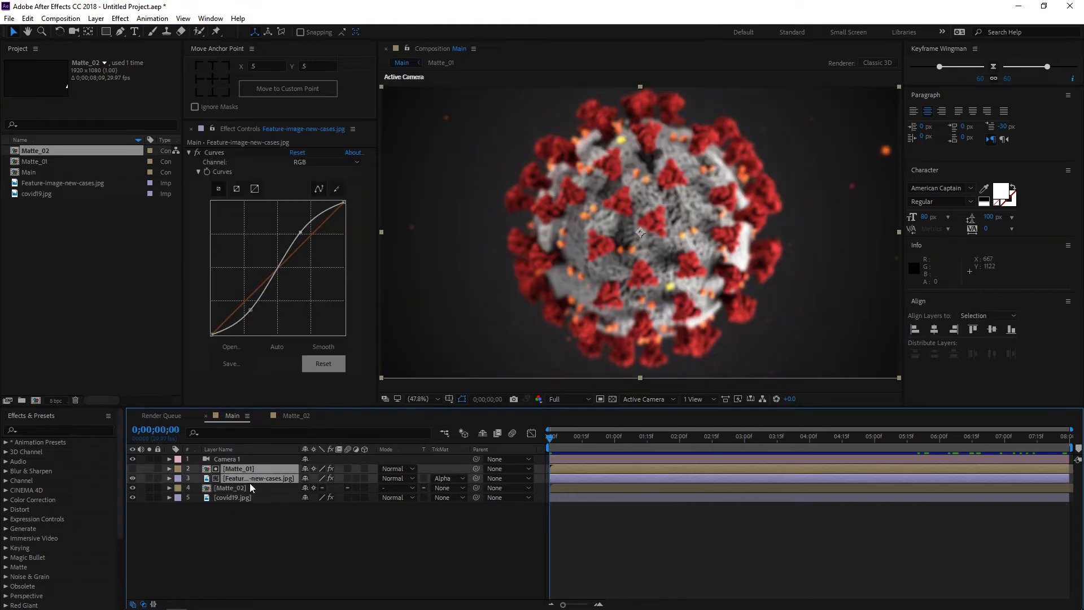
pyautogui.click(35, 21)
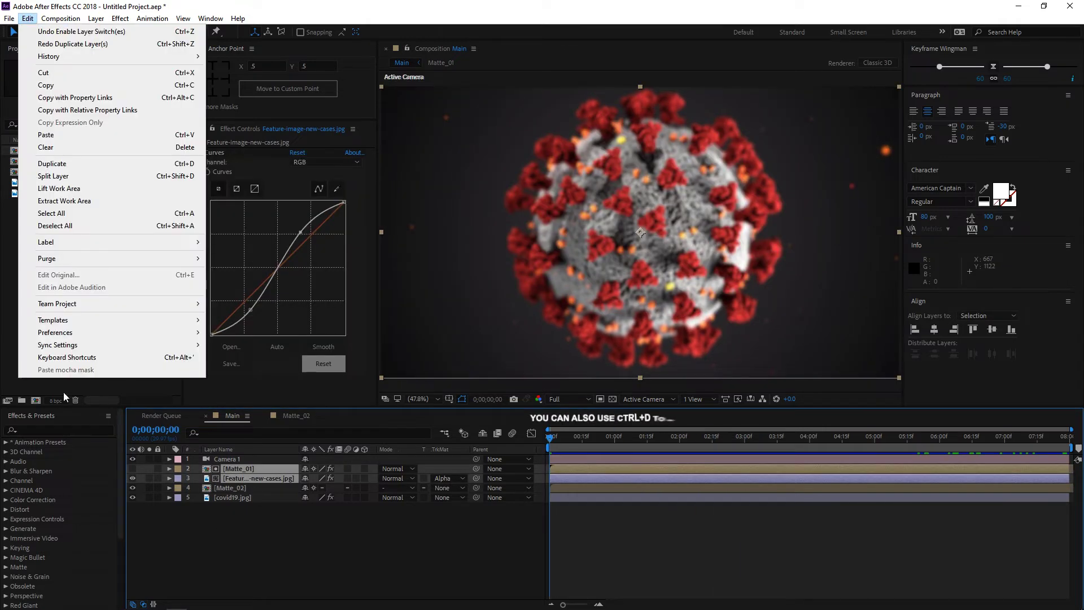
pyautogui.click(78, 163)
pyautogui.press('space')
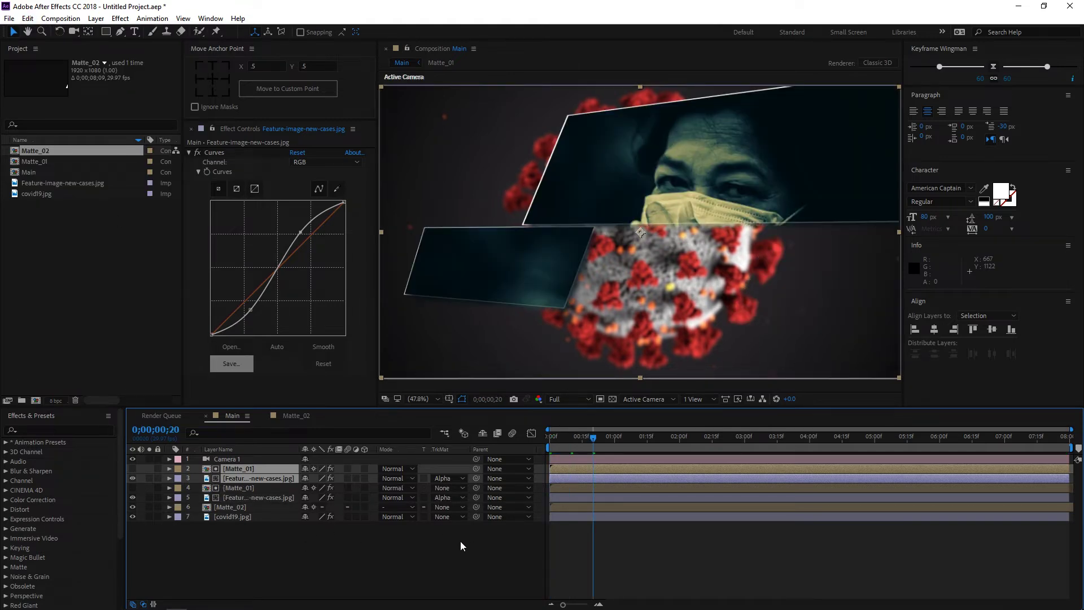
pyautogui.moveTo(566, 473); pyautogui.dragTo(606, 445)
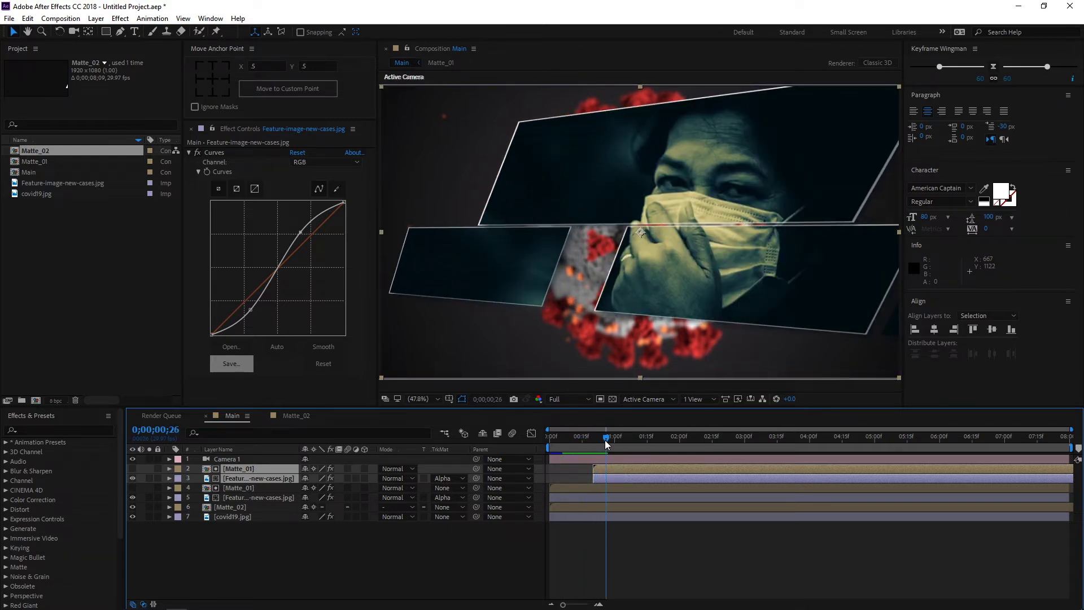
# - Apply the Tint effect to the lower feature image layer and preview the composition from the start
pyautogui.click(271, 541)
pyautogui.click(262, 497)
pyautogui.hotkey('ctrl', 'space')
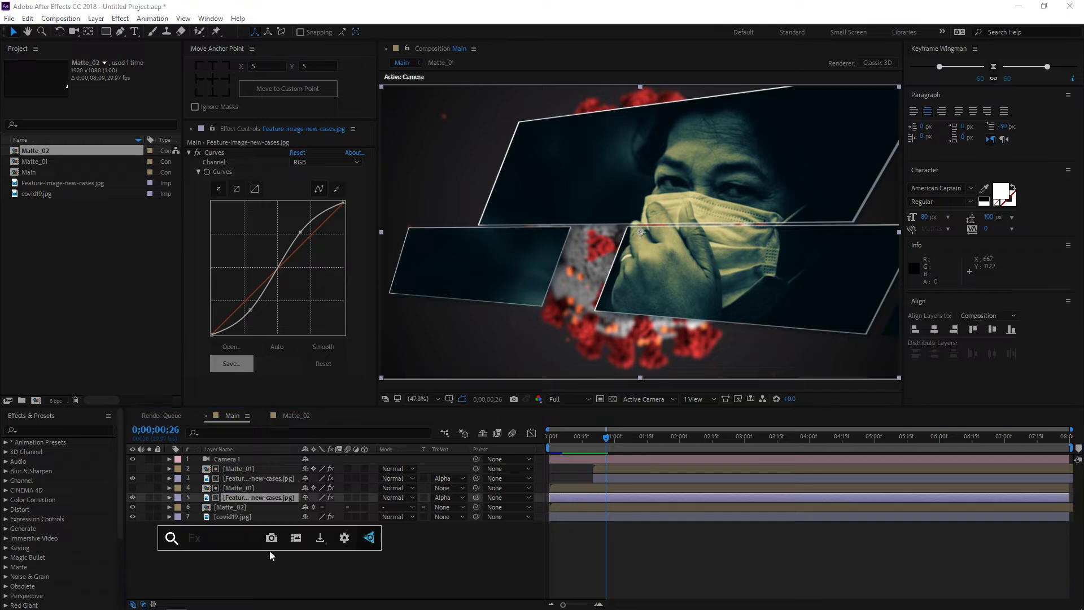
pyautogui.write('tint')
pyautogui.press('Return')
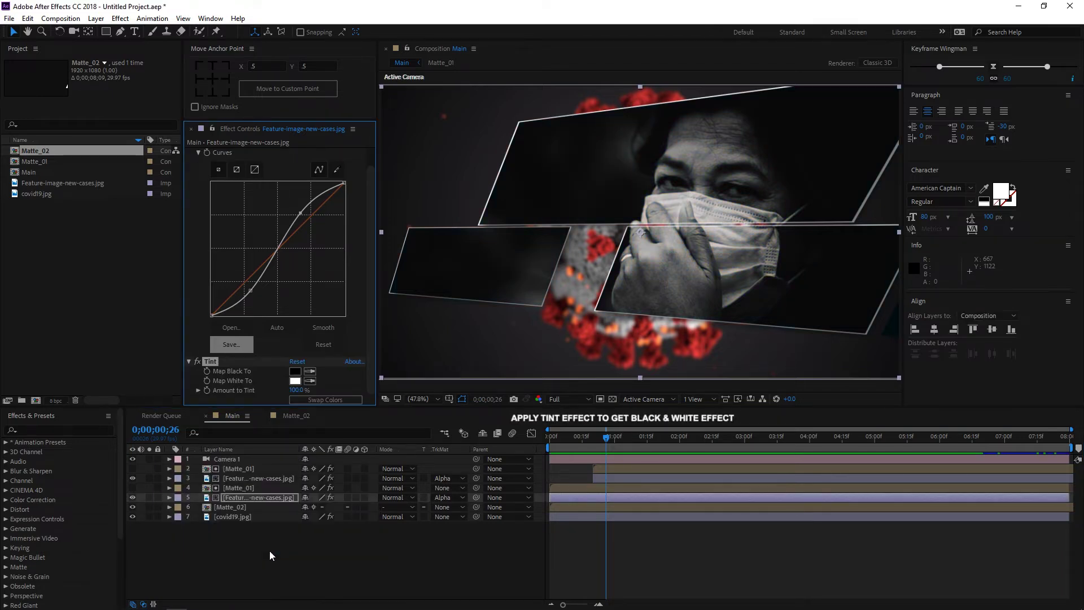
pyautogui.moveTo(602, 441); pyautogui.dragTo(550, 442)
pyautogui.press('space')
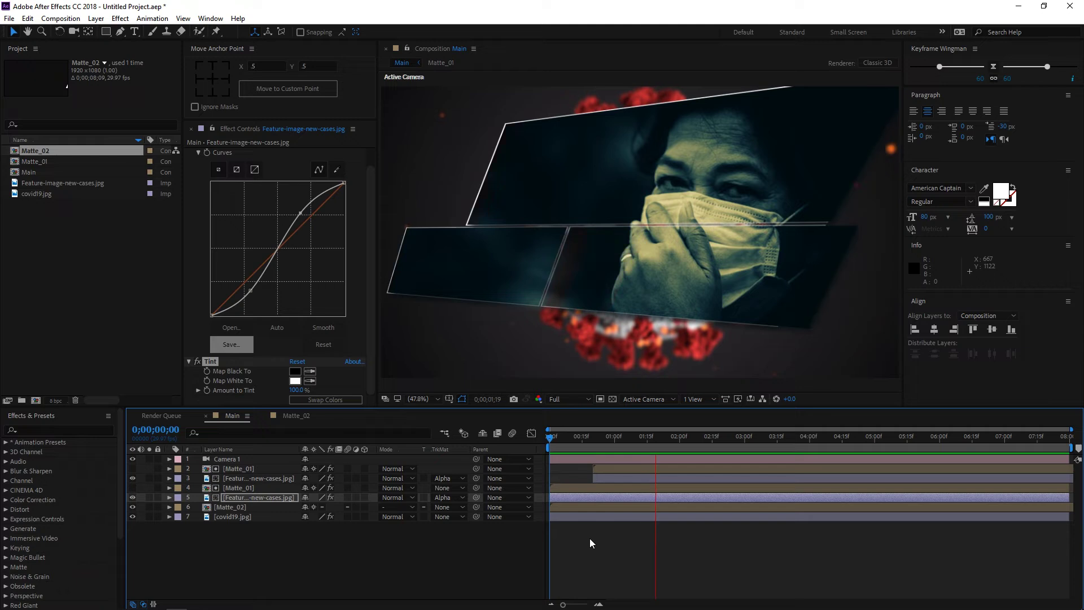
# - Add a text layer reading "stay home, stay safe !!!" below the lower image panels at 0;00;01;27
pyautogui.moveTo(601, 443); pyautogui.dragTo(673, 455)
pyautogui.click(335, 561)
pyautogui.hotkey('ctrl', 't')
pyautogui.click(498, 342)
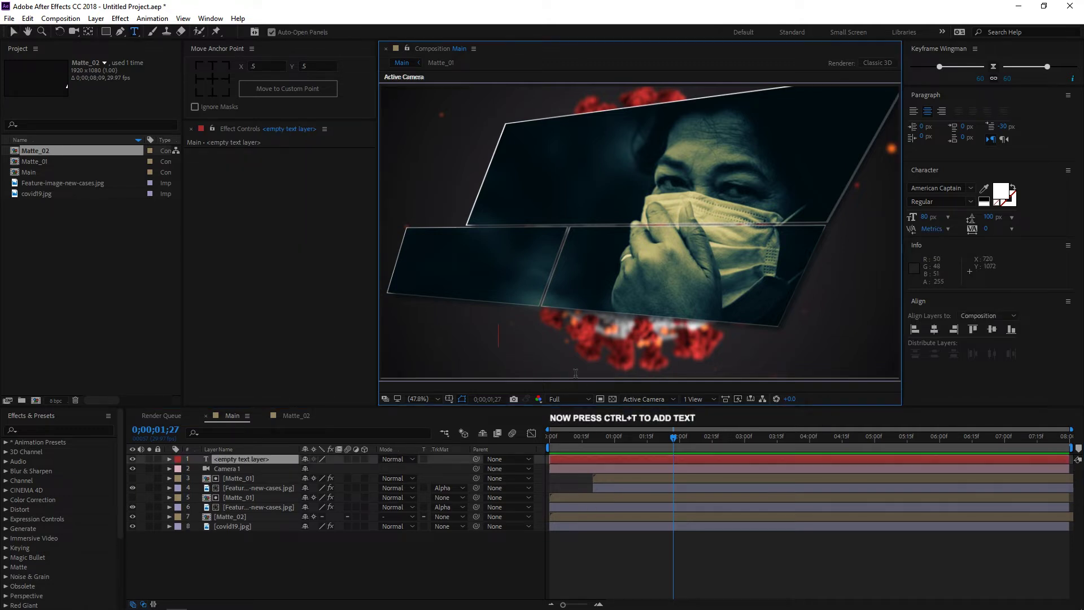
pyautogui.write('stay home,')
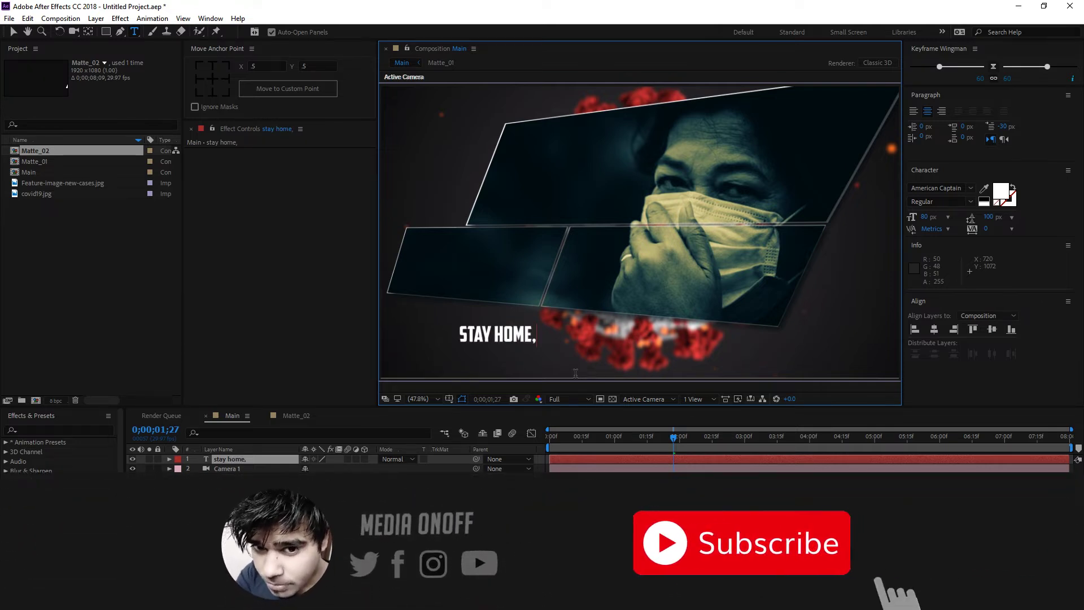
pyautogui.press('BackSpace')
pyautogui.write('sta')
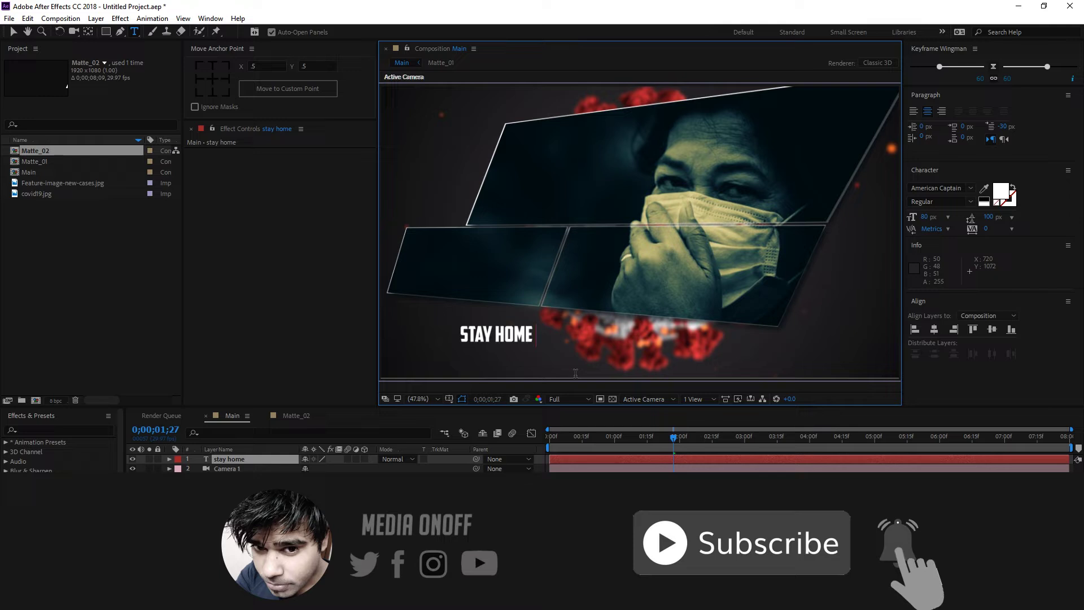
pyautogui.write('y safe')
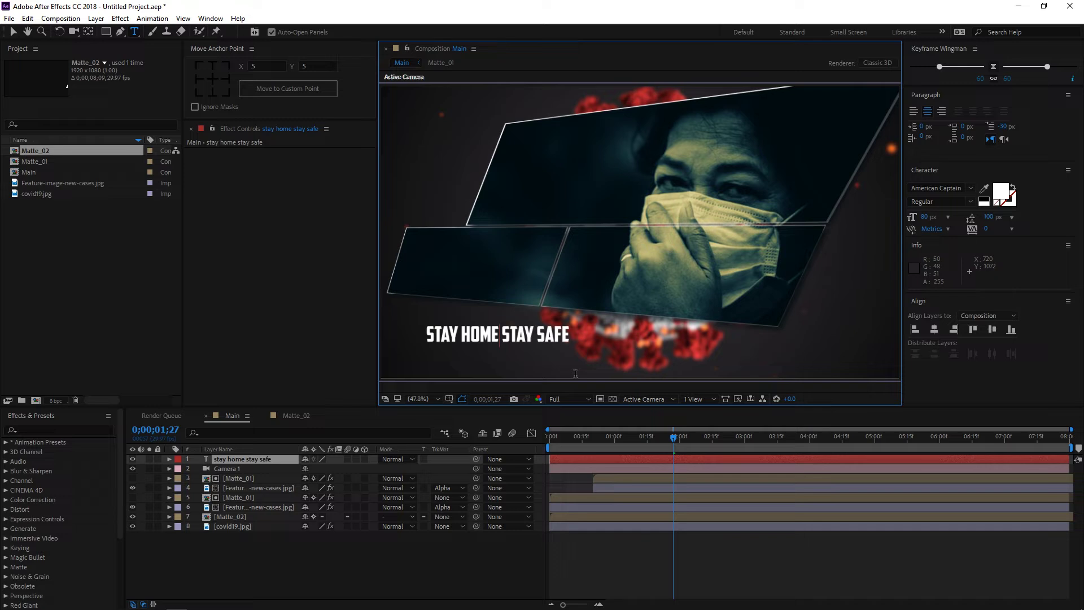
pyautogui.write(',')
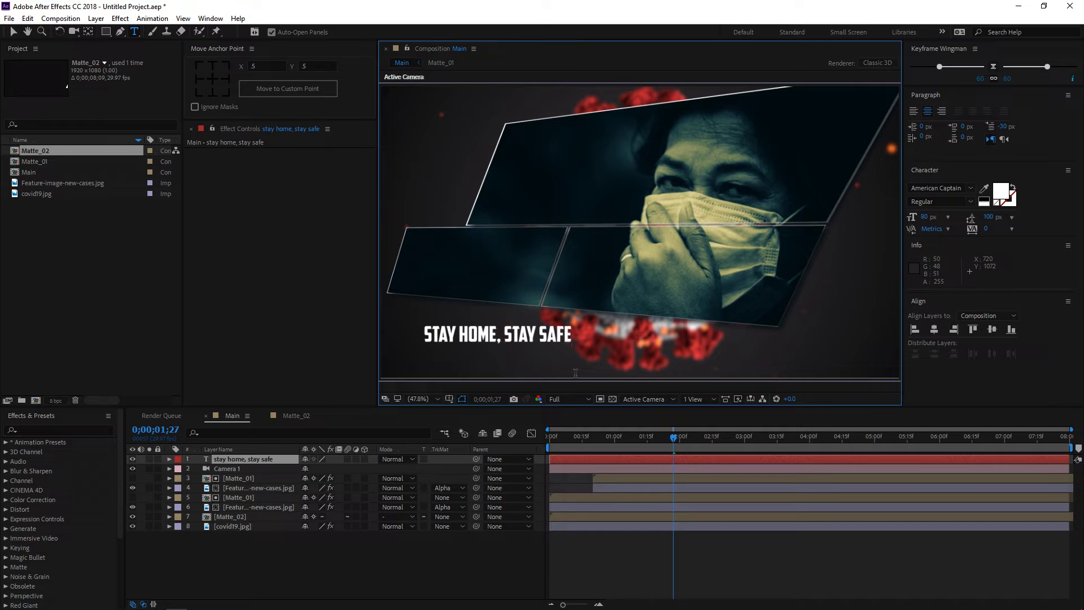
pyautogui.write(' !!!')
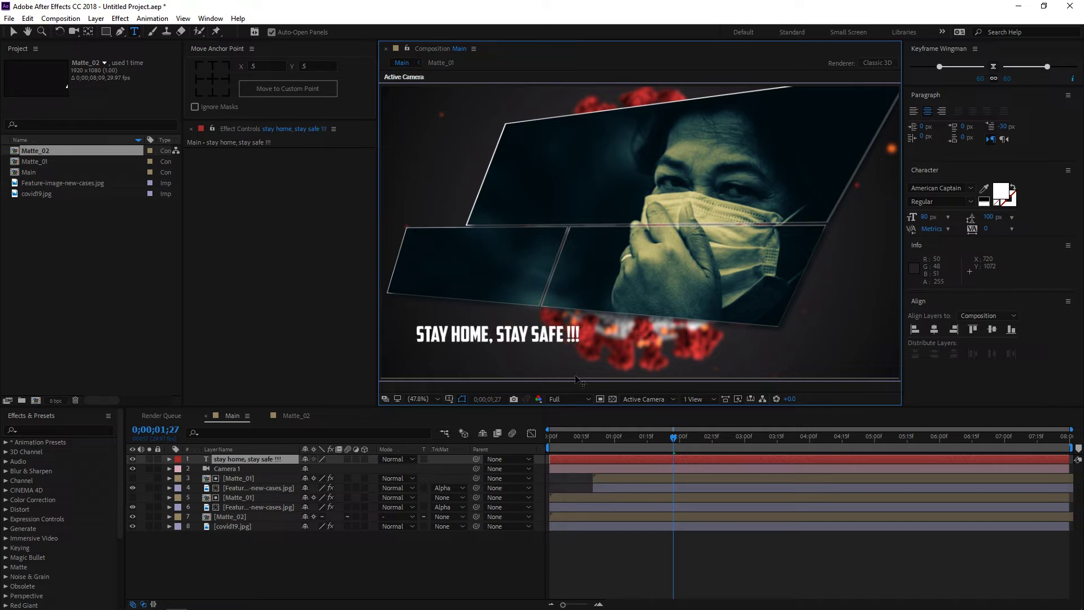
# - Center the anchor point of the "stay home, stay safe !!!" text layer and make the layer 3D
pyautogui.click(324, 579)
pyautogui.click(229, 459)
pyautogui.click(211, 79)
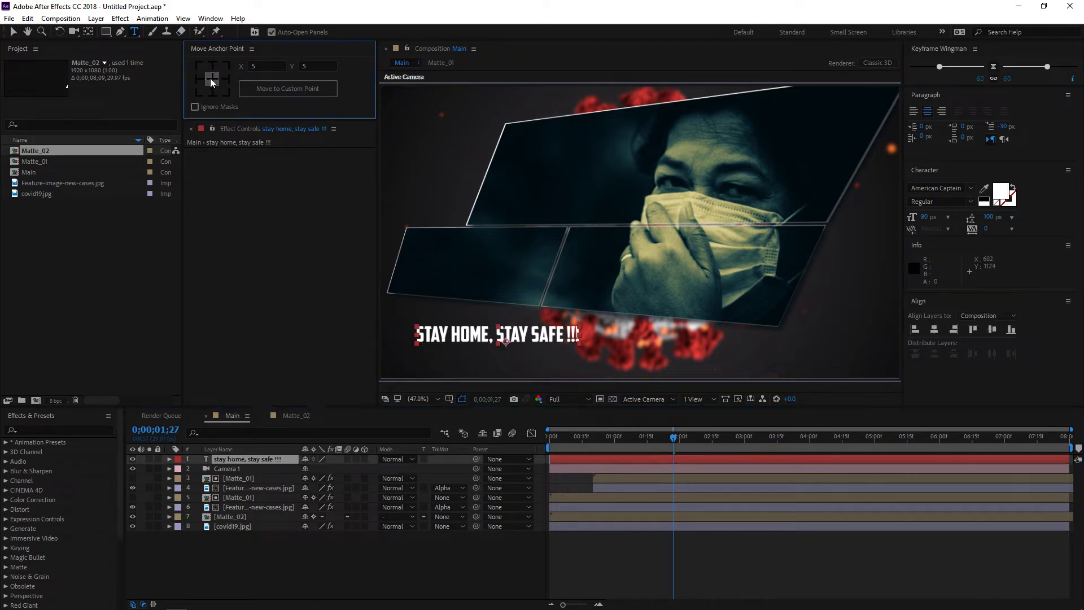
pyautogui.click(364, 459)
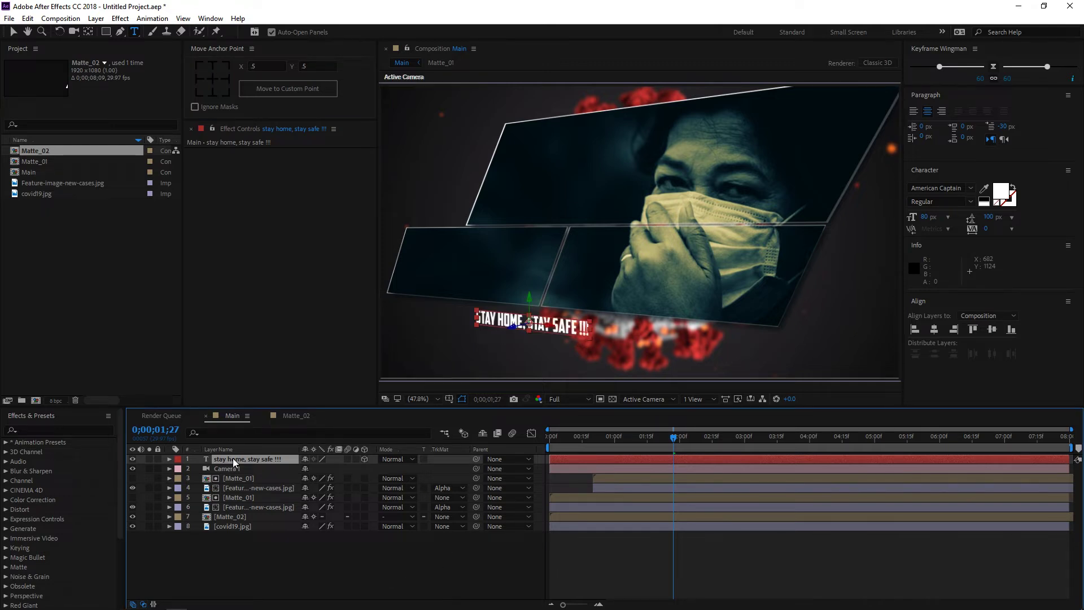
# - Enlarge the 3D title and position it directly beneath the lower-left image panel
pyautogui.press('v')
pyautogui.moveTo(589, 339); pyautogui.dragTo(671, 369)
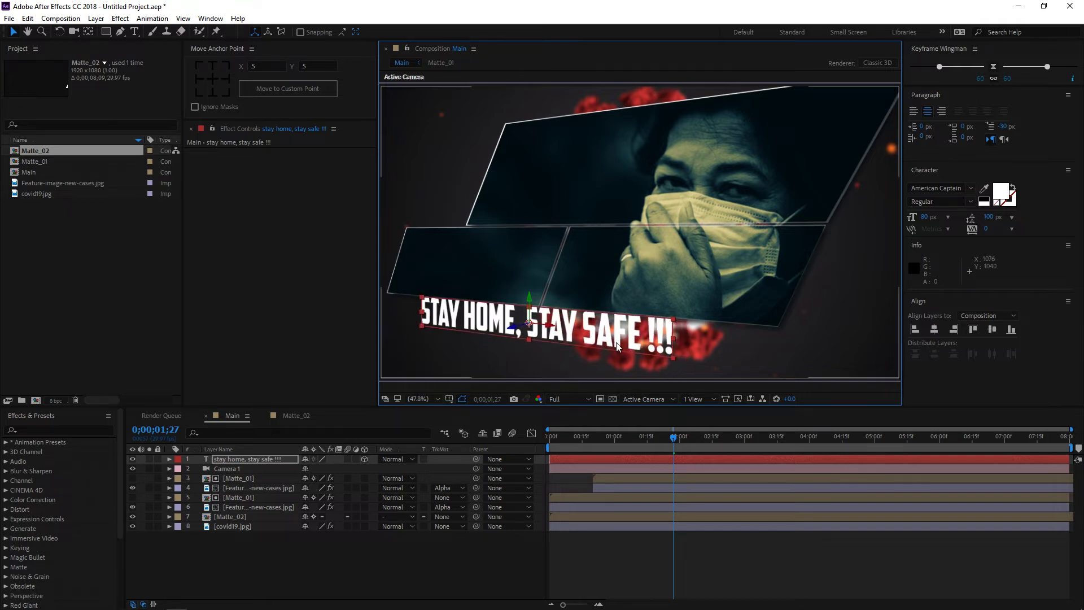
pyautogui.moveTo(530, 294); pyautogui.dragTo(530, 302)
pyautogui.moveTo(555, 336); pyautogui.dragTo(495, 325)
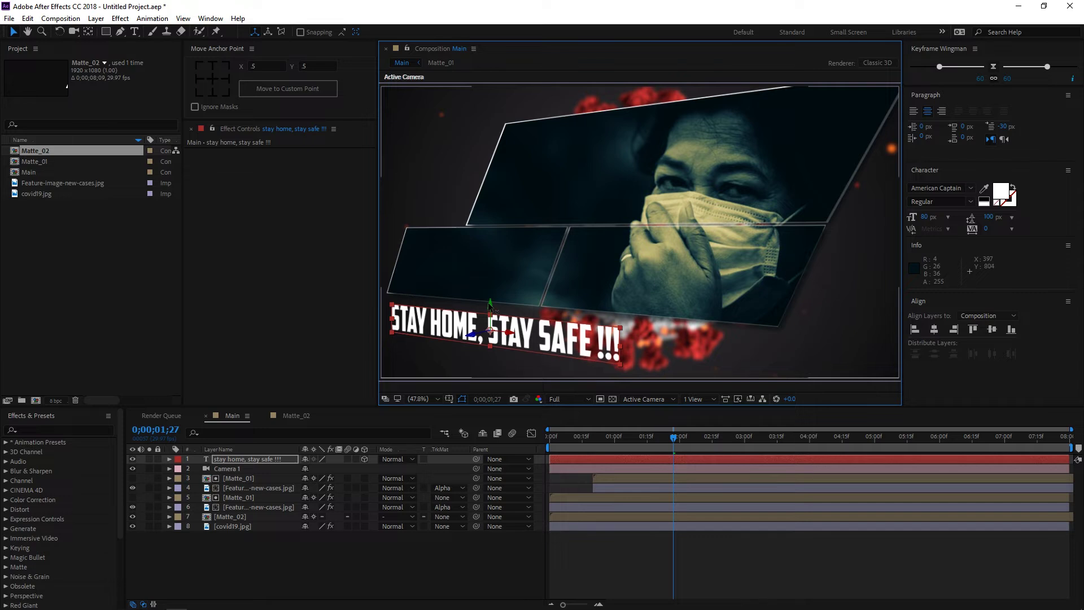
# - Preview the Main composition with the title from the start up to 0;00;02;03
pyautogui.moveTo(679, 438); pyautogui.dragTo(517, 459)
pyautogui.press('space')
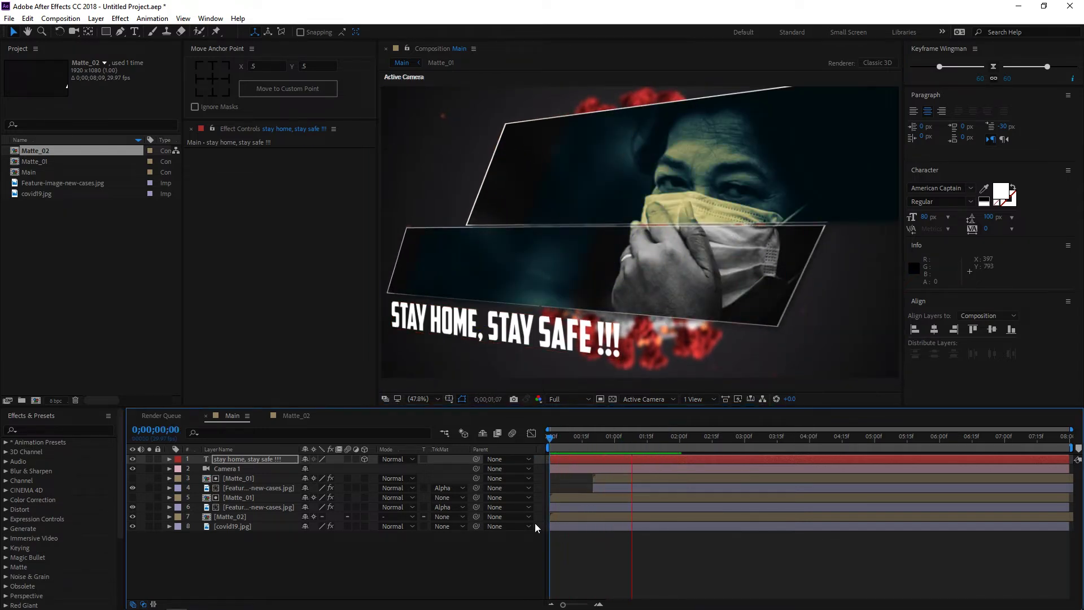
pyautogui.click(535, 293)
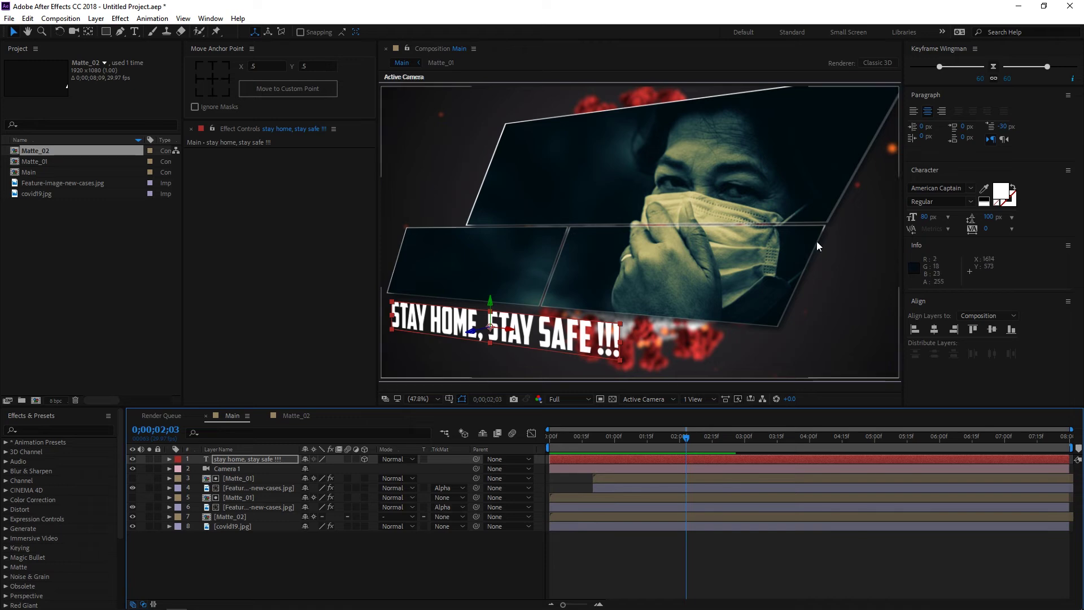
# - Set the title's text fill color to cyan 00FFFC
pyautogui.click(1001, 191)
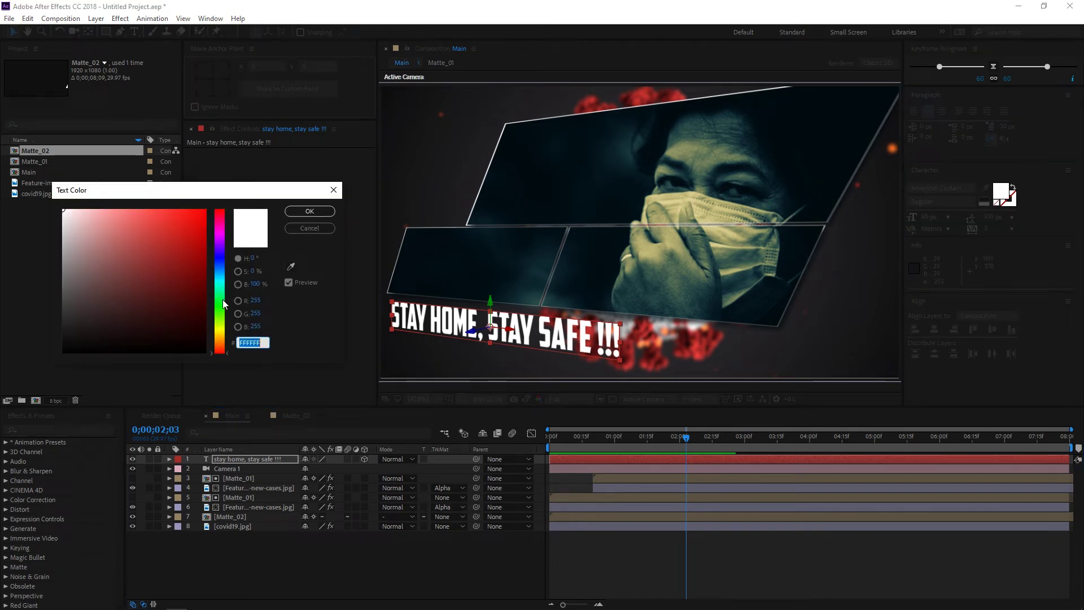
pyautogui.write('00FF78')
pyautogui.press('Return')
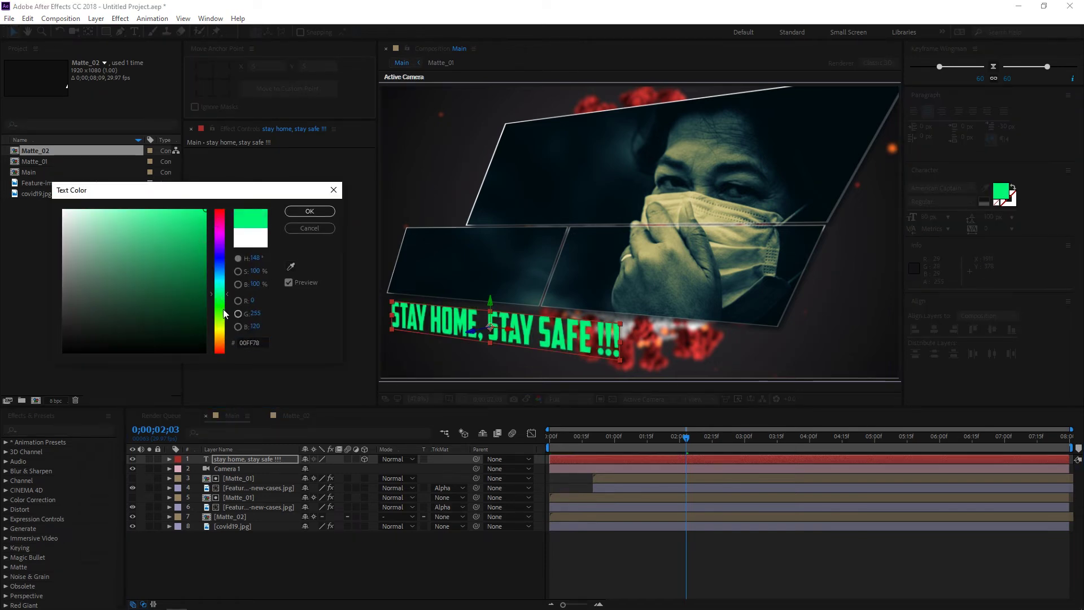
pyautogui.moveTo(220, 295)
pyautogui.mouseDown()
pyautogui.moveTo(229, 269)
pyautogui.moveTo(231, 295)
pyautogui.moveTo(231, 273)
pyautogui.moveTo(226, 282)
pyautogui.mouseUp()
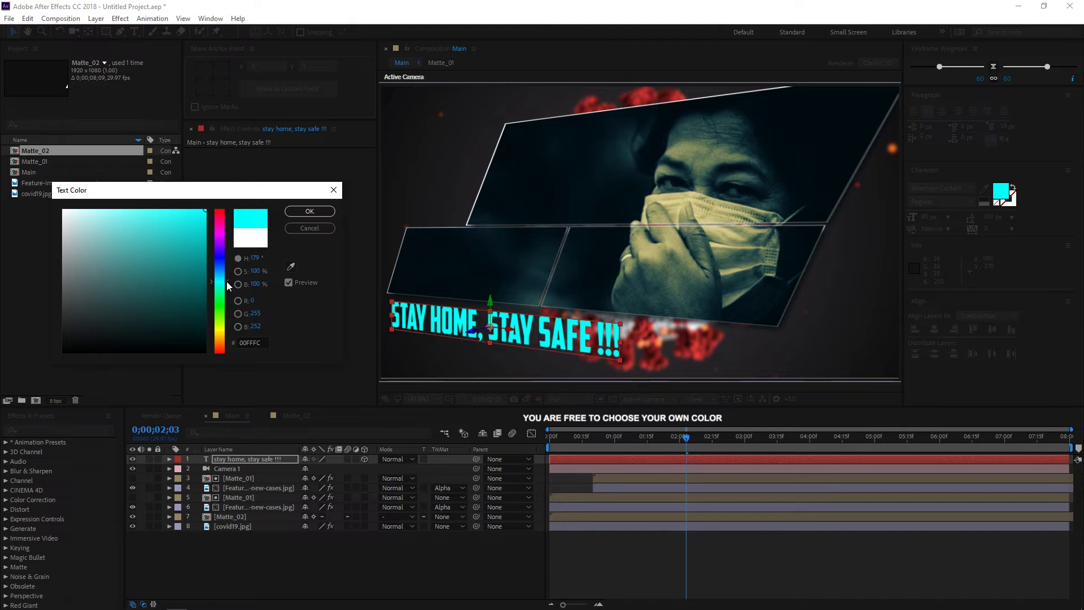
pyautogui.click(309, 212)
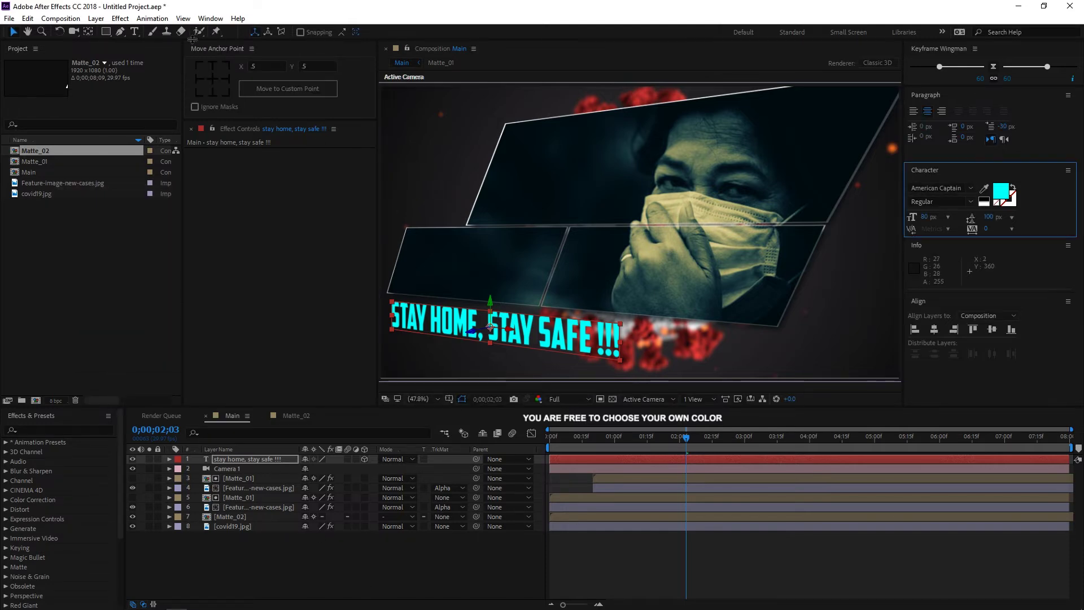
# - Add a Stroke layer style to the title and set its color to black, 000000
pyautogui.click(96, 19)
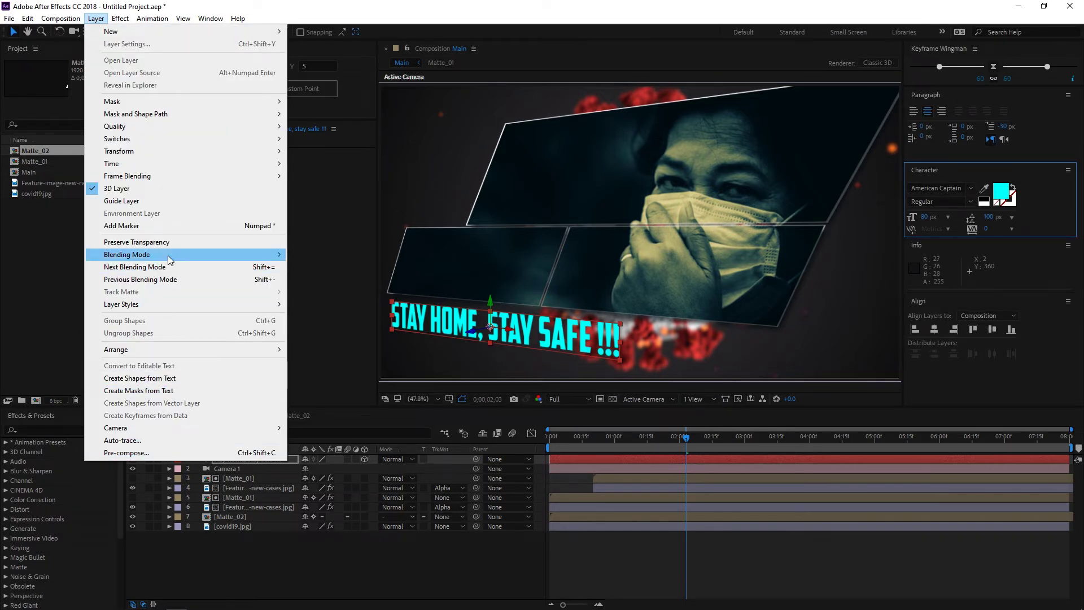
pyautogui.moveTo(153, 305)
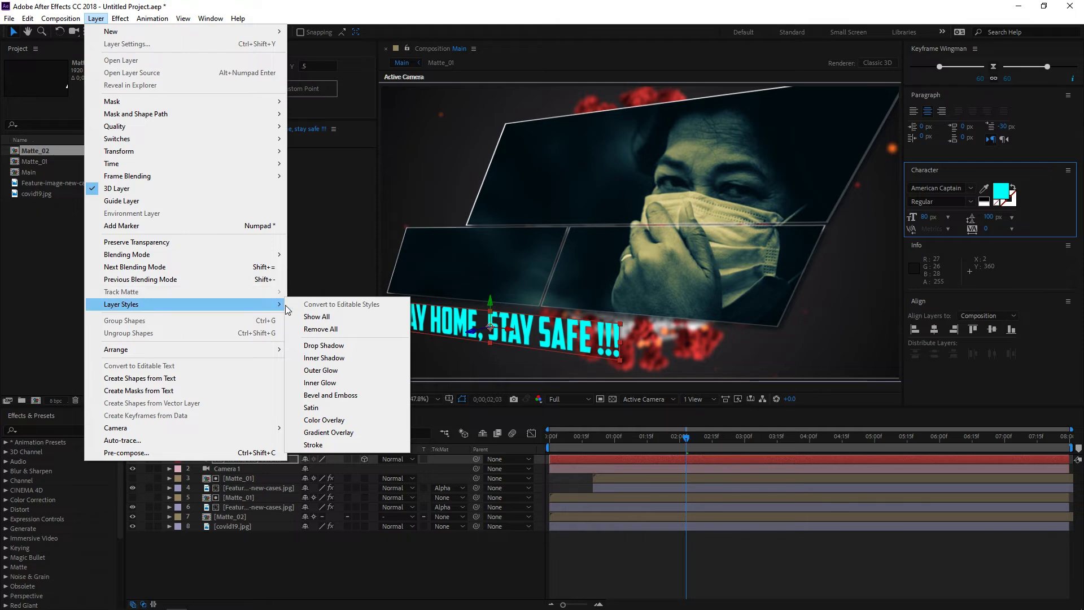
pyautogui.click(314, 445)
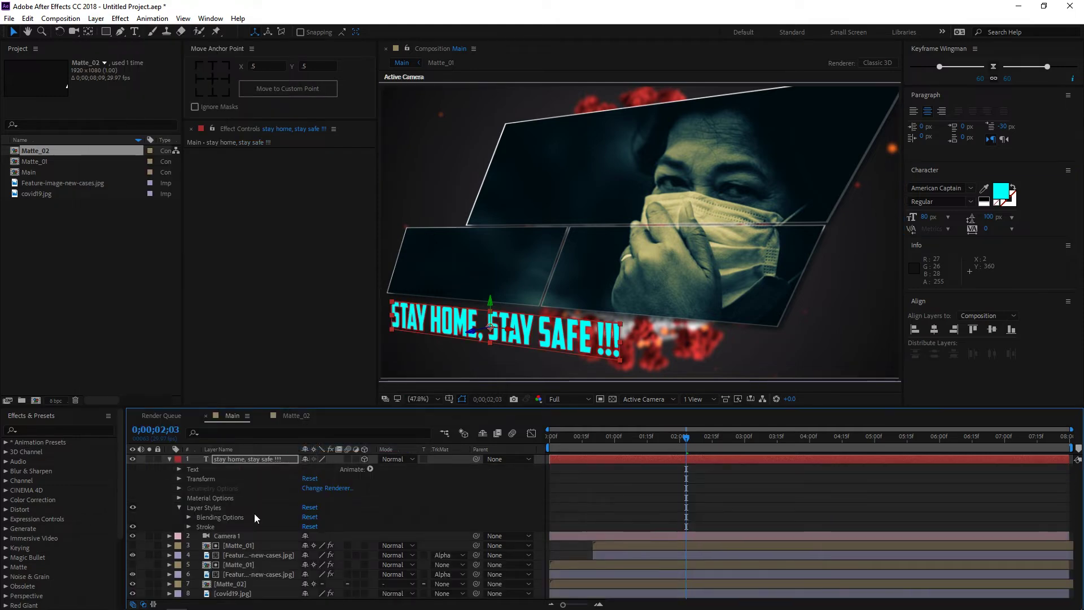
pyautogui.click(189, 527)
pyautogui.click(303, 541)
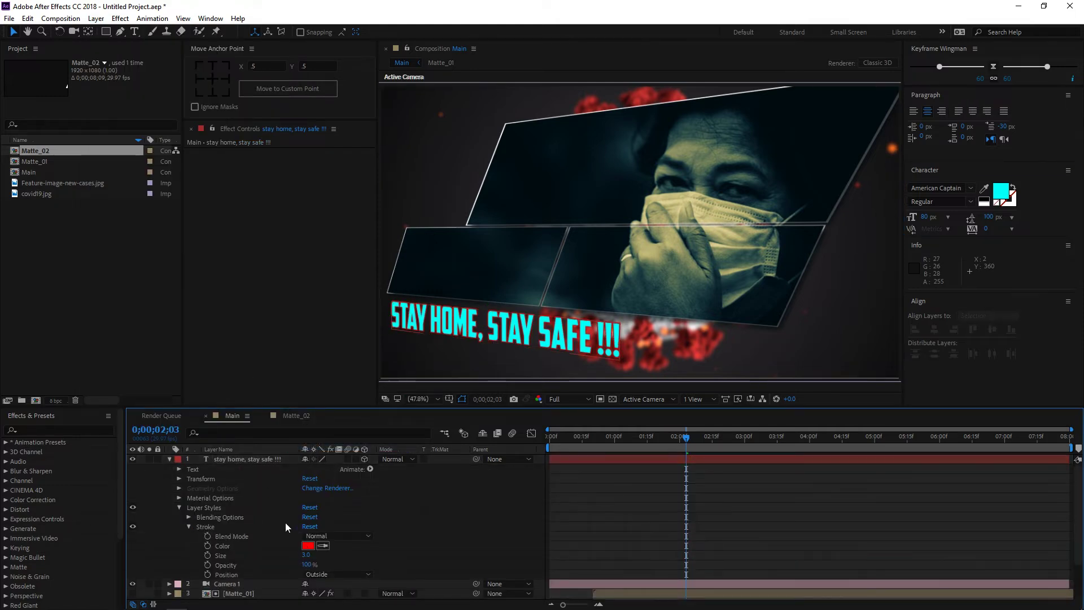
pyautogui.click(308, 545)
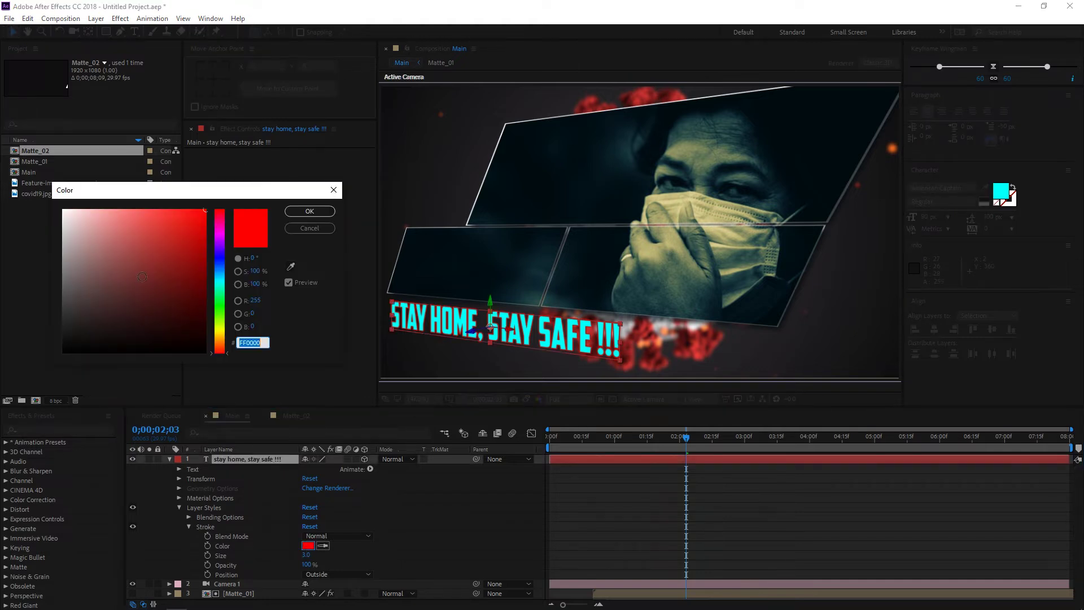
pyautogui.moveTo(120, 278)
pyautogui.mouseDown()
pyautogui.moveTo(209, 353)
pyautogui.moveTo(246, 406)
pyautogui.mouseUp()
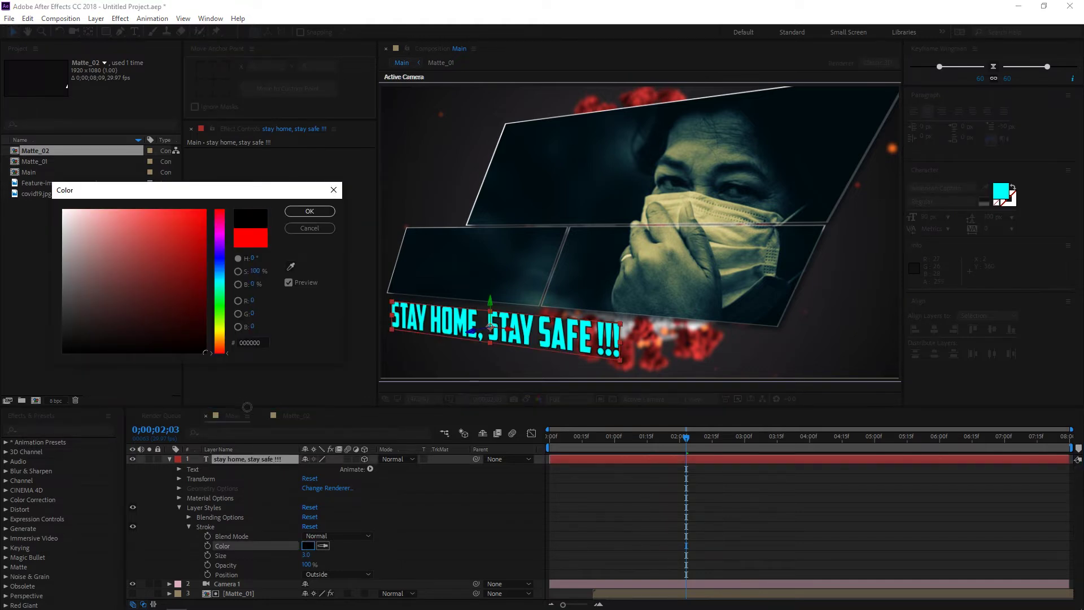
pyautogui.click(303, 208)
# - Set the size of the title's Stroke layer style to 3.5 and collapse the layer's properties
pyautogui.click(306, 555)
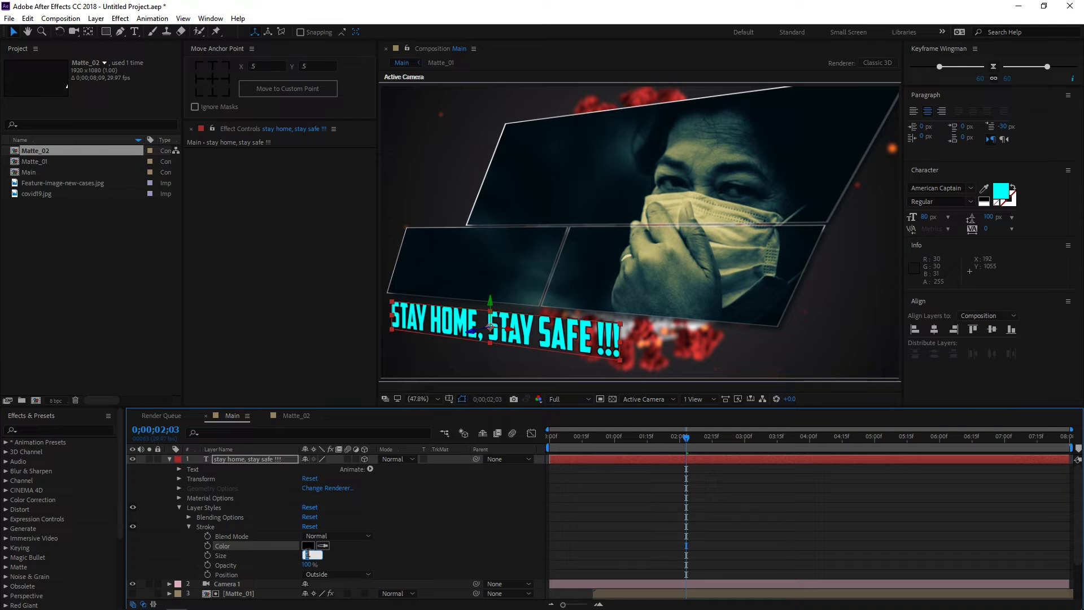
pyautogui.write('3.5')
pyautogui.press('Return')
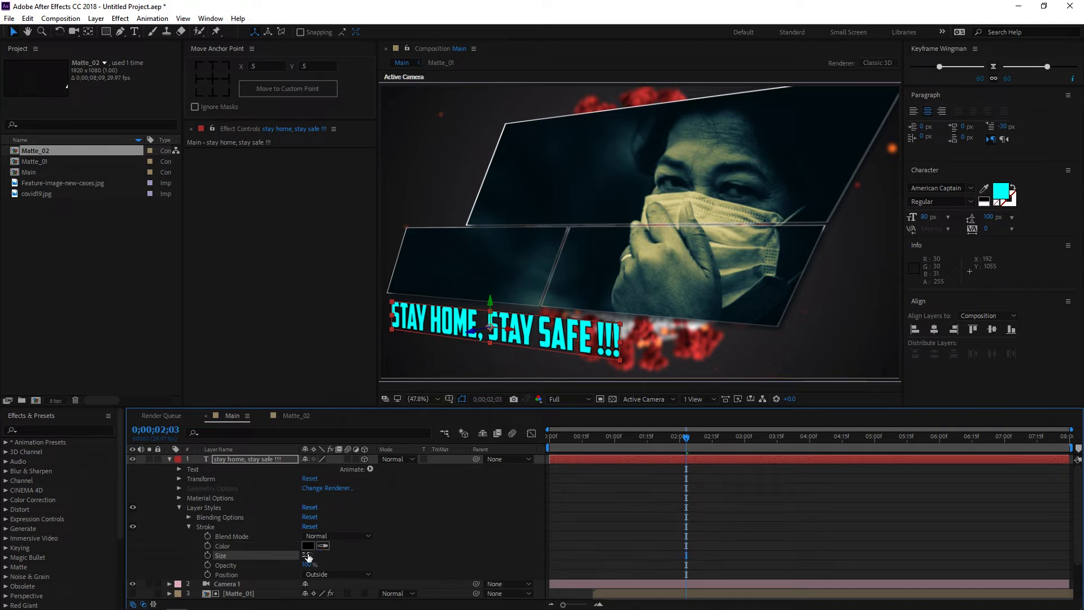
pyautogui.click(169, 459)
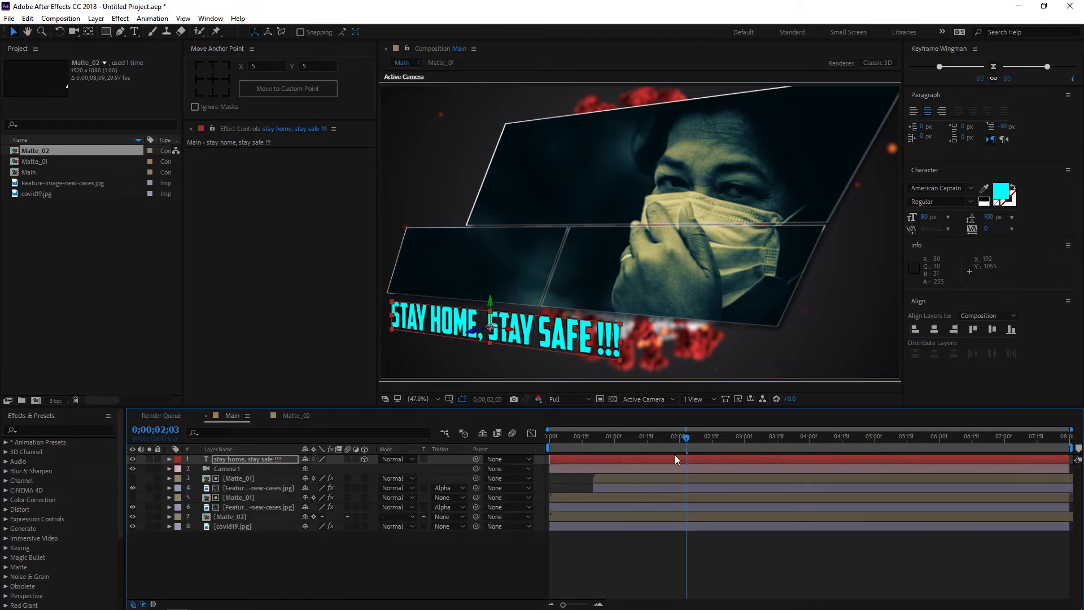
# - Keyframe the title layer's Position at its current place at 0;00;00;00 and 0;00;01;00
pyautogui.click(577, 441)
pyautogui.press('Home')
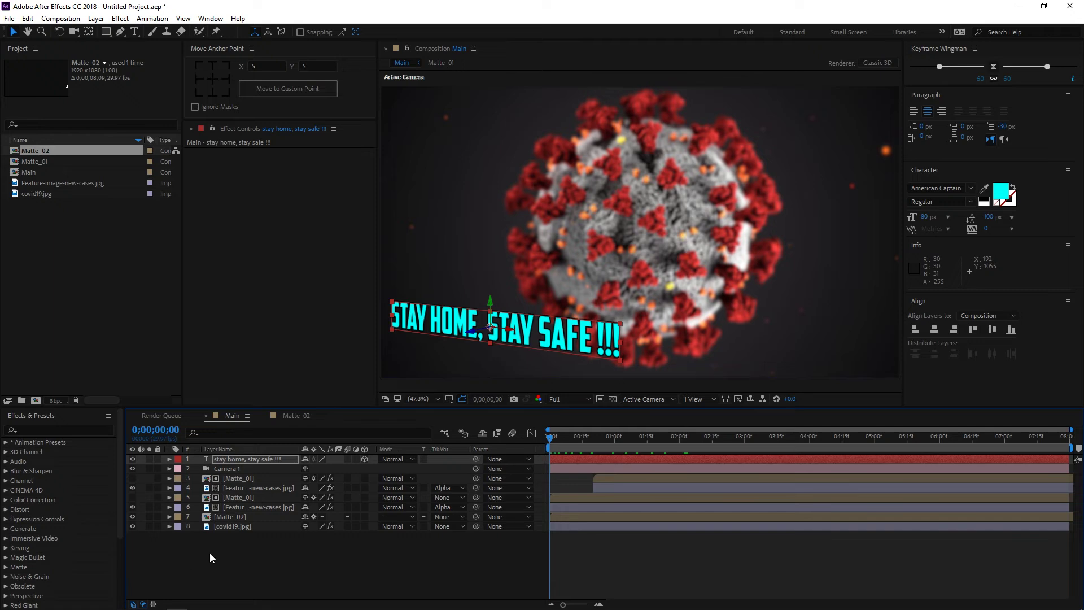
pyautogui.click(238, 461)
pyautogui.press('p')
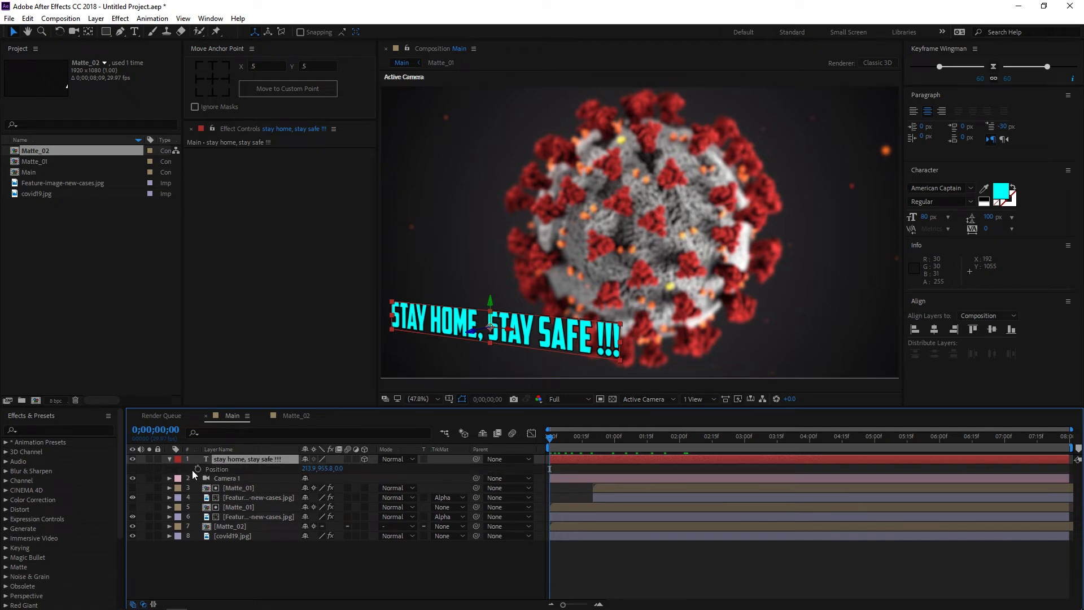
pyautogui.click(199, 470)
pyautogui.hotkey('shift', 'pagedown')
pyautogui.hotkey('shift', 'pagedown')
pyautogui.hotkey('shift', 'pagedown')
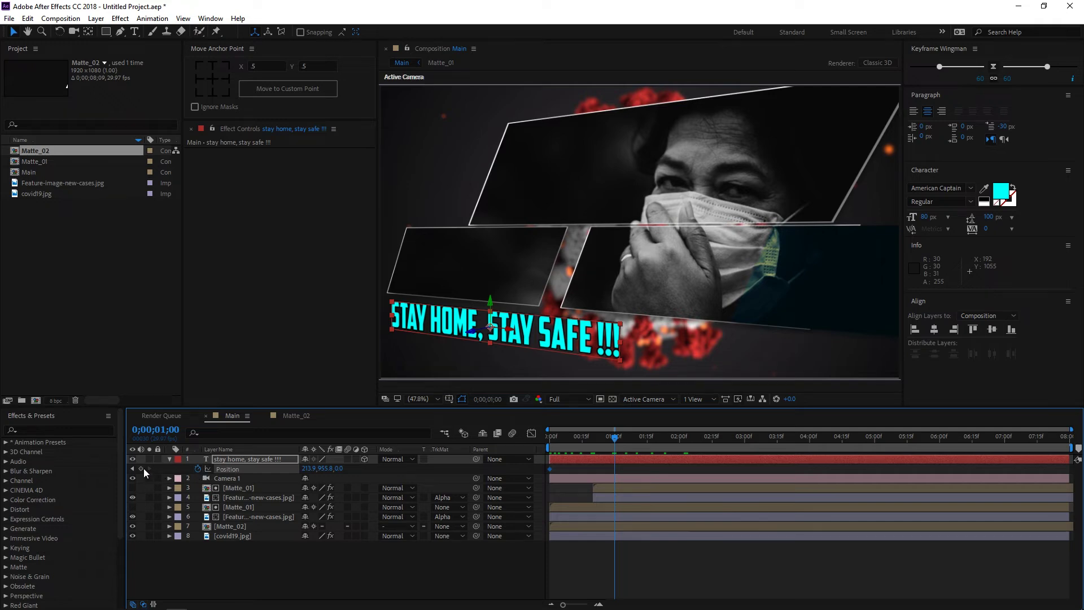
# - Move the title off the frame's left side to -1467.3, 955.8, 0.0 at 0;00;00;00 and apply Easy Ease to both Position keyframes
pyautogui.moveTo(619, 440); pyautogui.dragTo(535, 446)
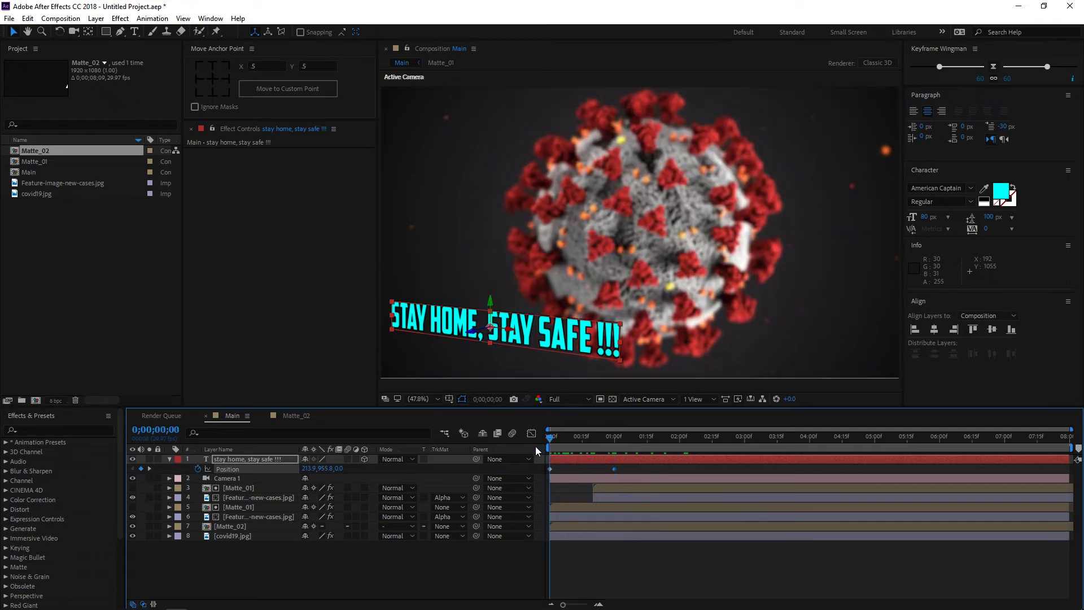
pyautogui.moveTo(511, 333); pyautogui.dragTo(86, 307)
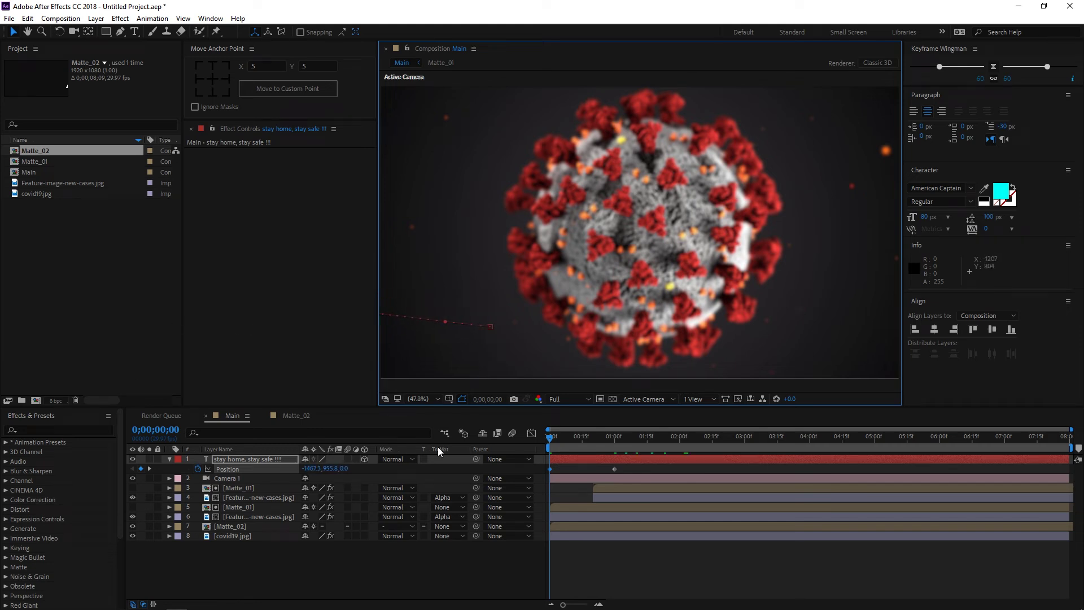
pyautogui.moveTo(636, 472); pyautogui.dragTo(521, 476)
pyautogui.press('F9')
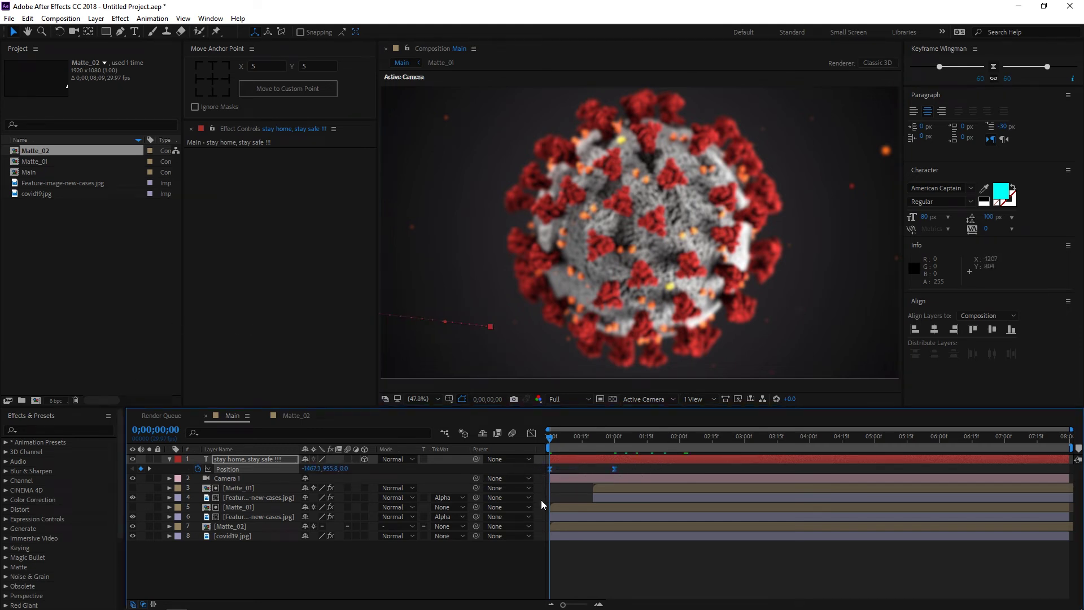
# - Adjust the title's Position easing curve in the Graph Editor and preview the entrance from the start
pyautogui.hotkey('shift', 'F3')
pyautogui.moveTo(655, 455); pyautogui.dragTo(569, 573)
pyautogui.click(530, 435)
pyautogui.press('space')
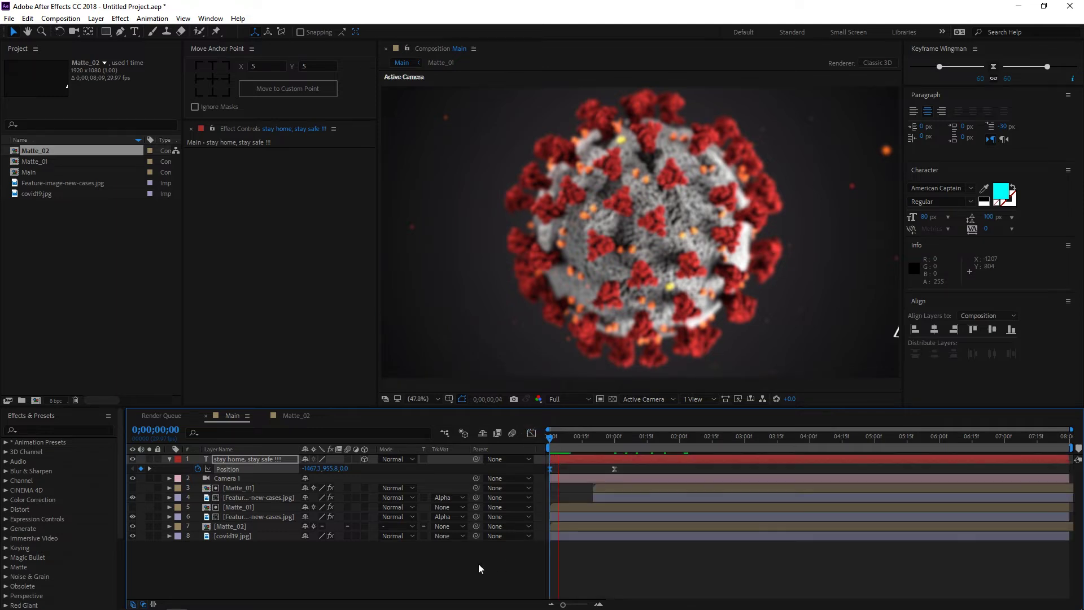
# - Delay the title layer so it begins at 0;00;00;15 and preview the composition from the start
pyautogui.moveTo(598, 446); pyautogui.dragTo(549, 447)
pyautogui.click(556, 461)
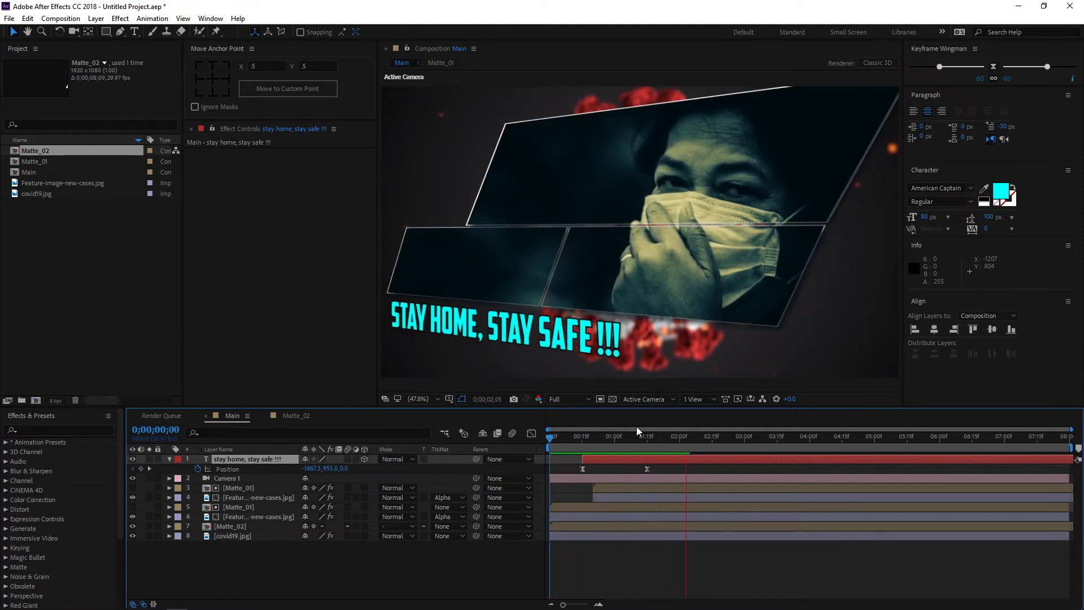
pyautogui.press('space')
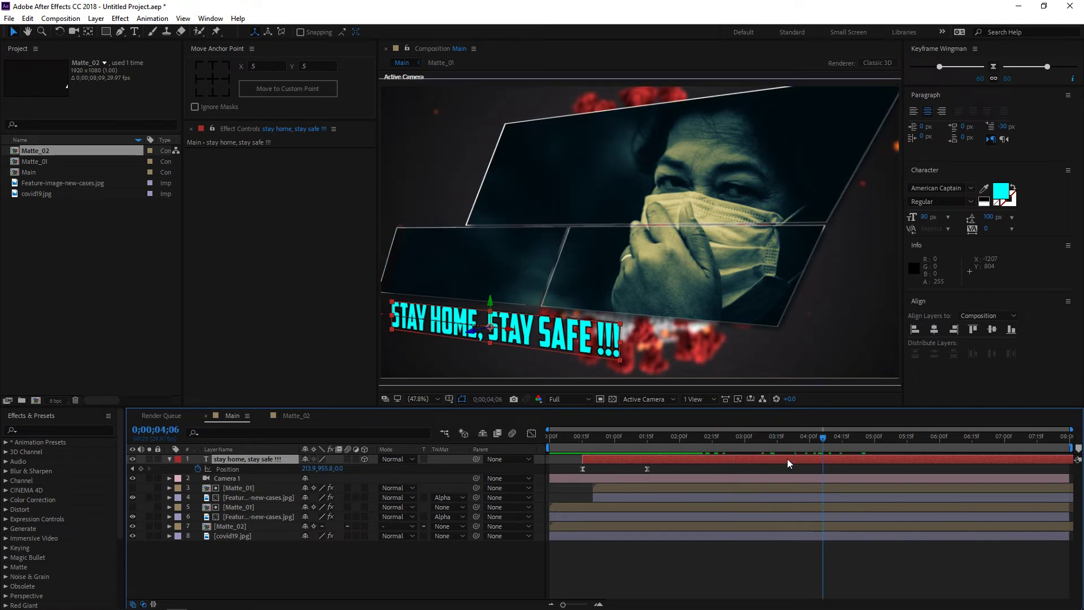
pyautogui.press('Home')
pyautogui.press('space')
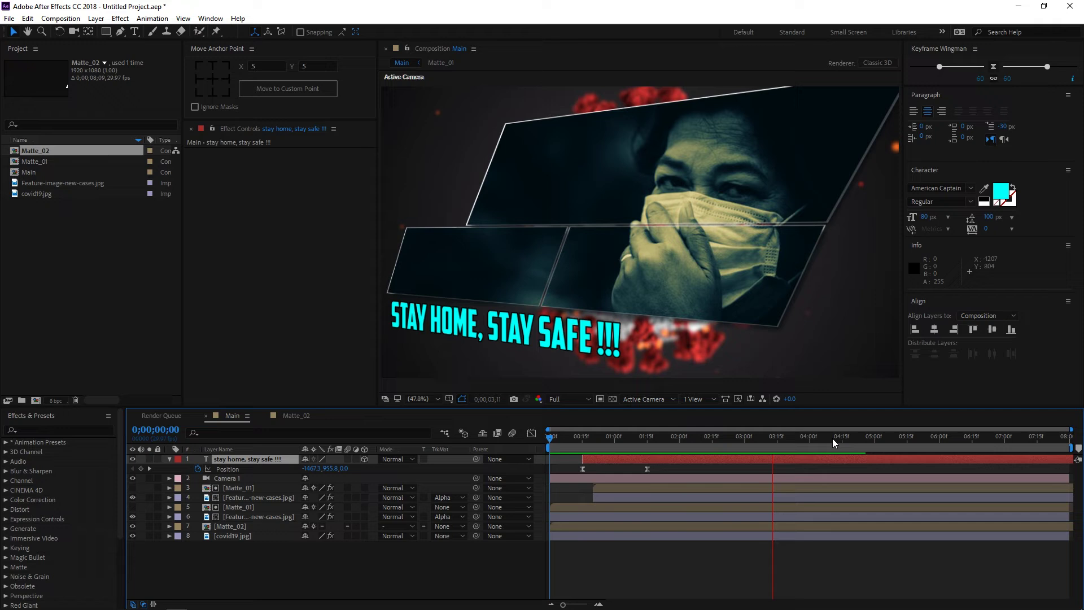
# - Add hold-in-place Position keyframes for the title at 0;00;05;00 and 0;00;06;00
pyautogui.click(810, 448)
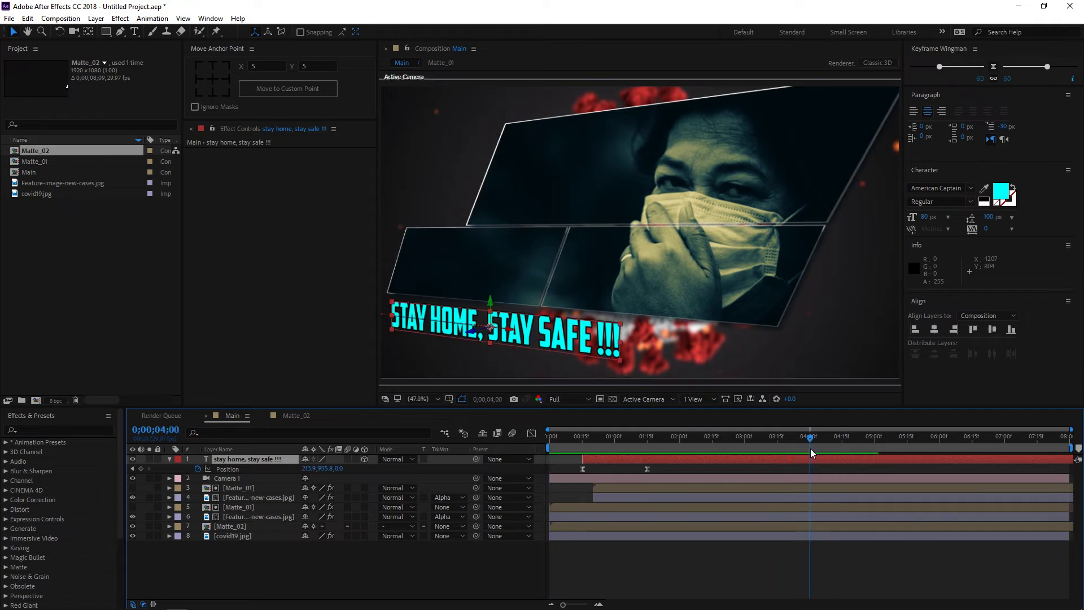
pyautogui.moveTo(809, 448); pyautogui.dragTo(876, 453)
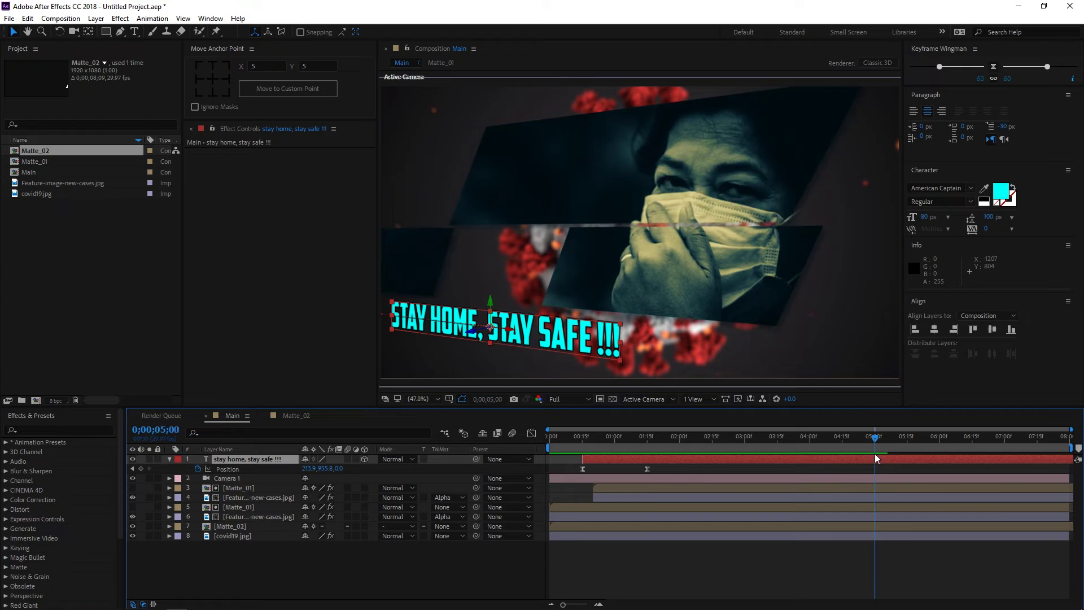
pyautogui.click(142, 469)
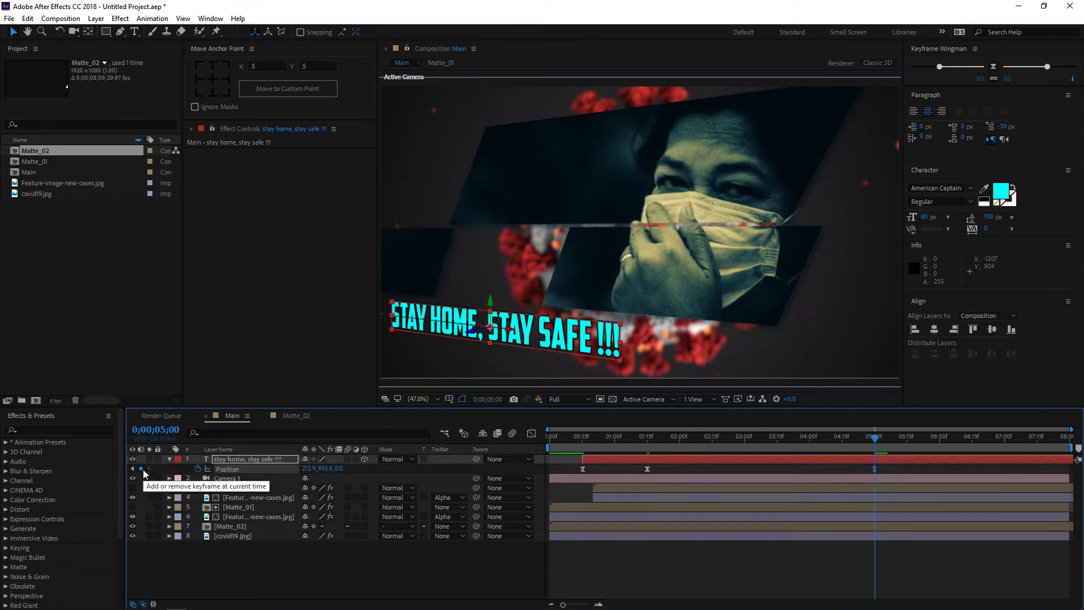
pyautogui.hotkey('shift', 'pagedown')
pyautogui.hotkey('shift', 'pagedown')
pyautogui.hotkey('shift', 'pagedown')
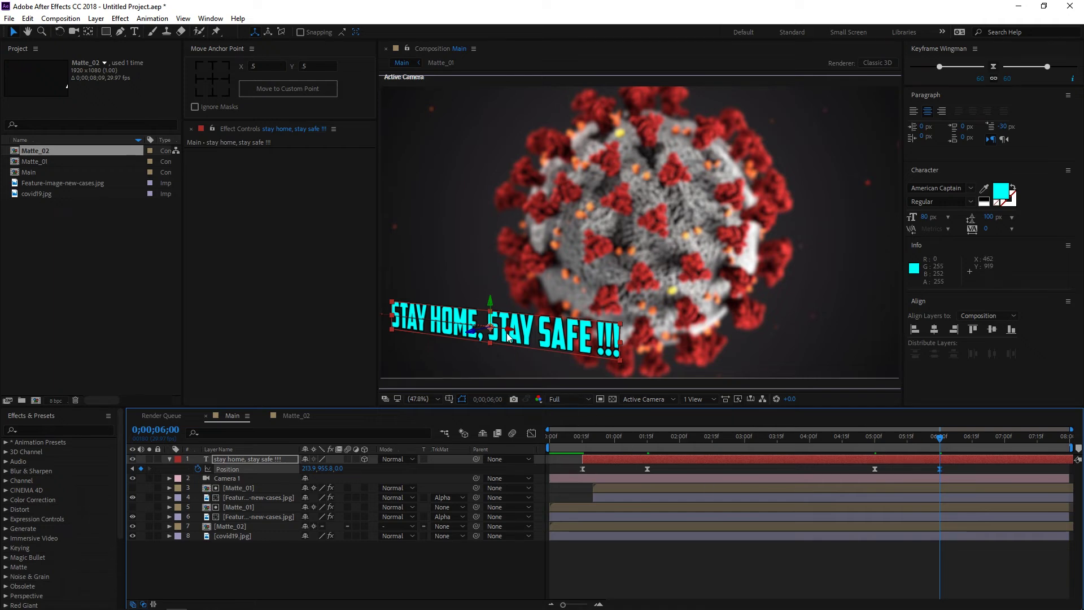
# - Move the title at 0;00;06;00 horizontally past the frame's right side until it is completely out of frame
pyautogui.moveTo(511, 334); pyautogui.dragTo(1082, 486)
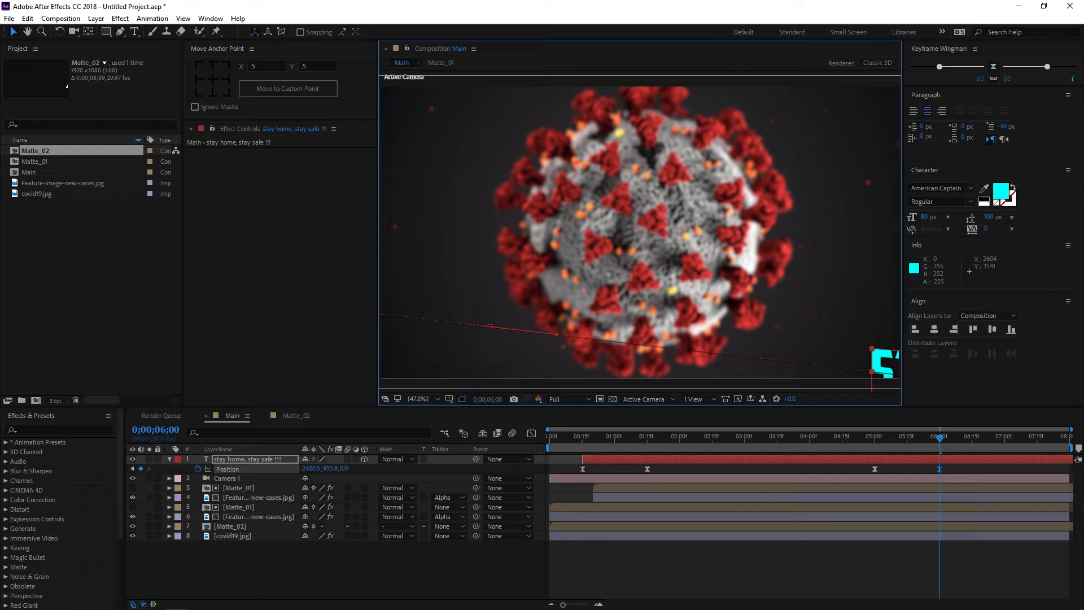
pyautogui.press(',')
pyautogui.press(',')
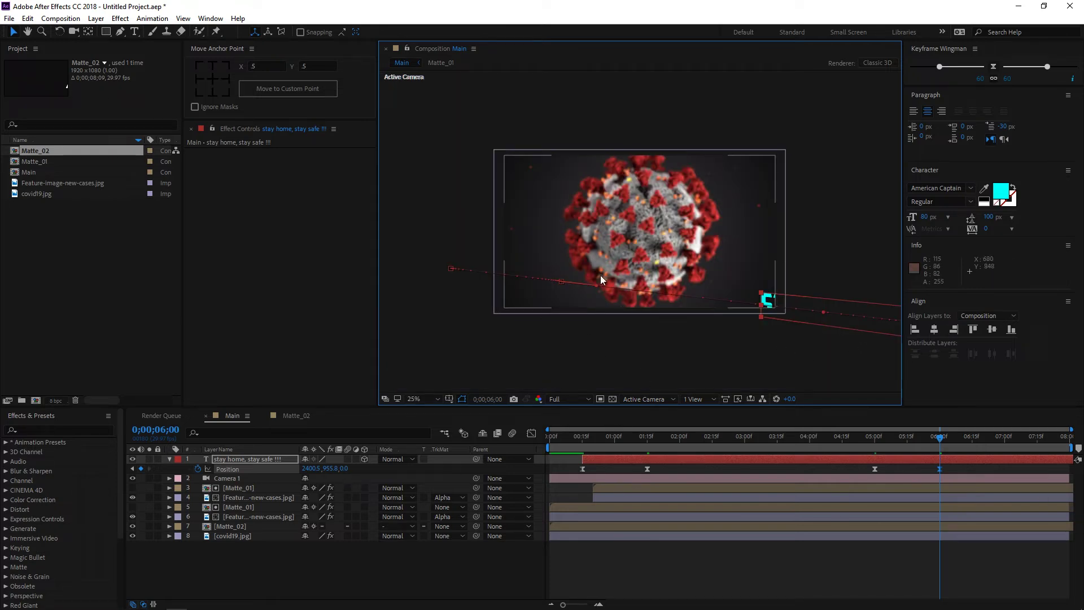
pyautogui.press(',')
pyautogui.moveTo(792, 283); pyautogui.dragTo(868, 291)
pyautogui.click(429, 398)
pyautogui.click(445, 195)
# - Preview the Main composition from the start, then deselect the title layer and collapse its properties
pyautogui.moveTo(941, 436); pyautogui.dragTo(505, 509)
pyautogui.press('space')
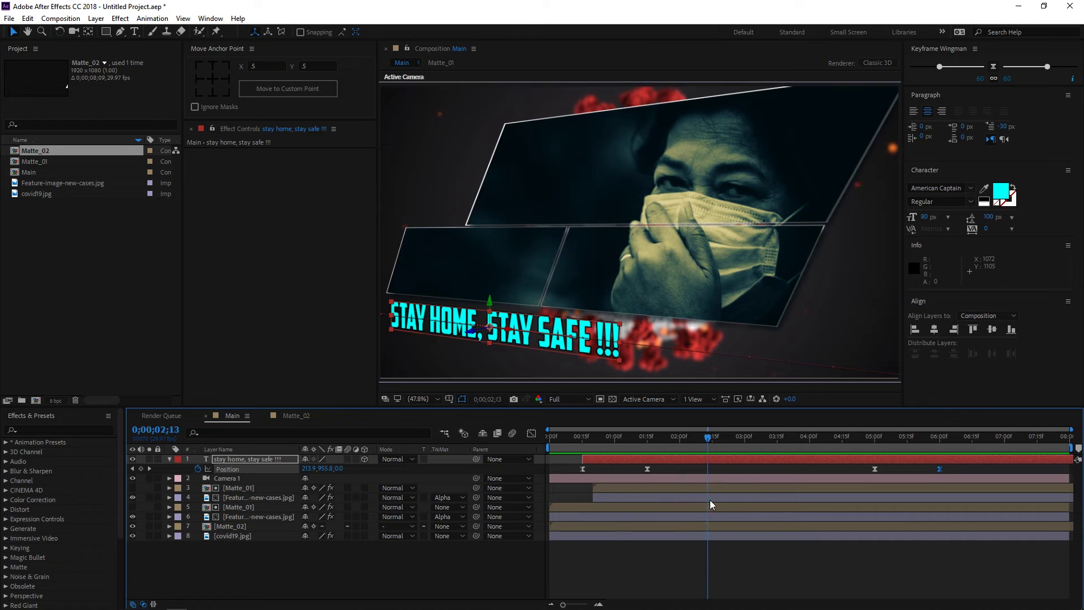
pyautogui.click(340, 554)
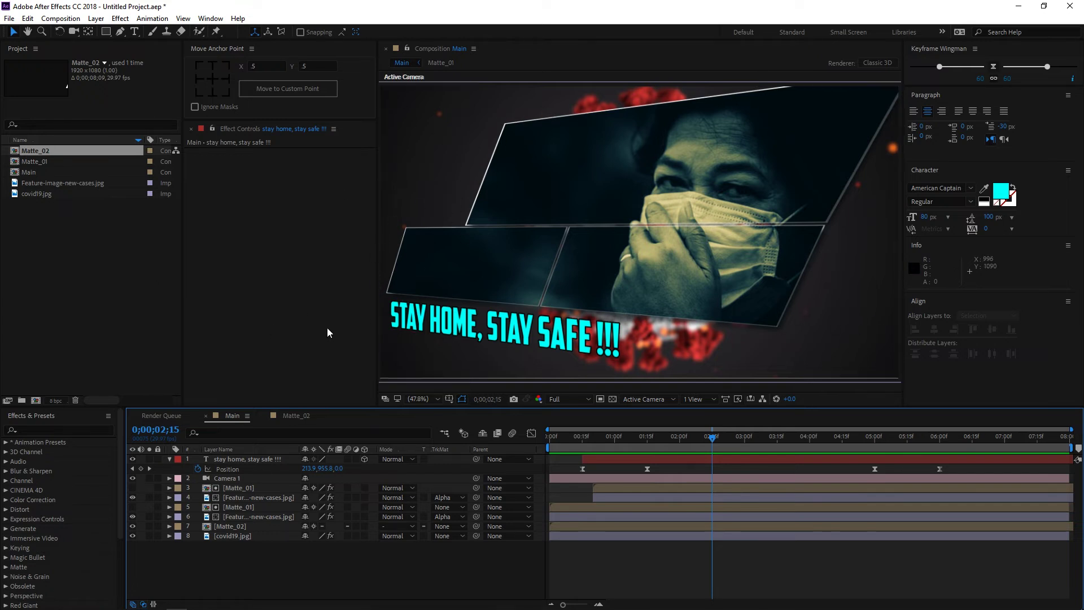
pyautogui.click(170, 458)
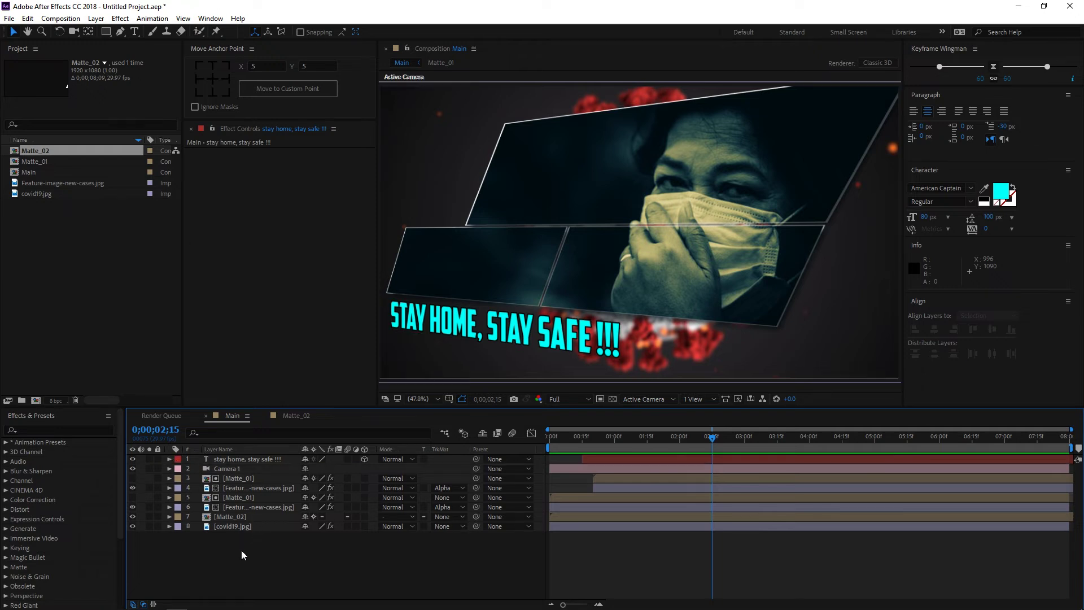
# - Draw an open Pen tool line along the upper-left outer edges of the image panels with a 4 px stroke
pyautogui.click(121, 33)
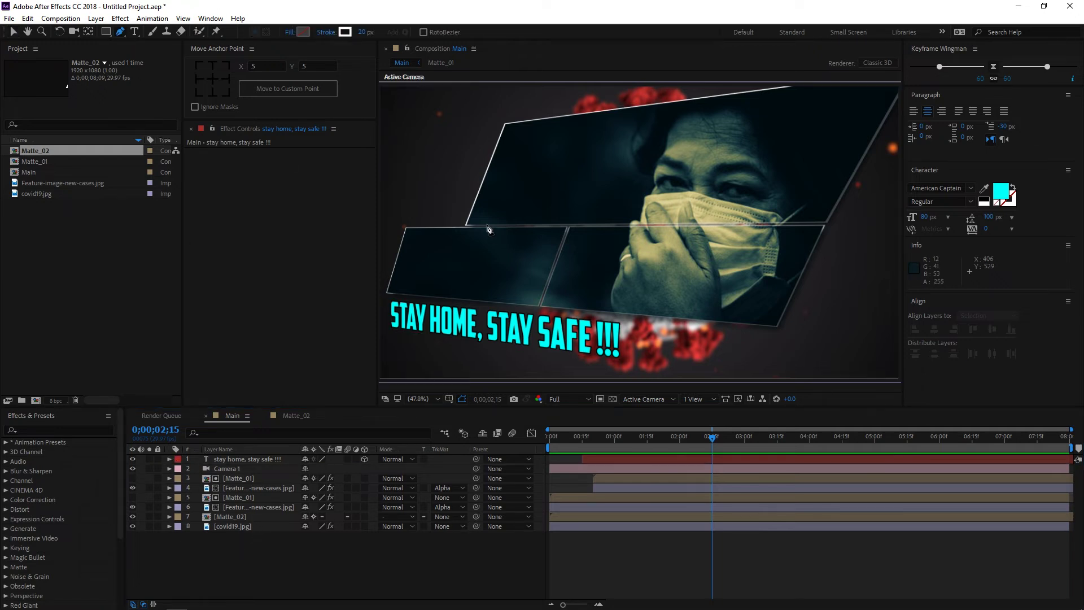
pyautogui.click(744, 89)
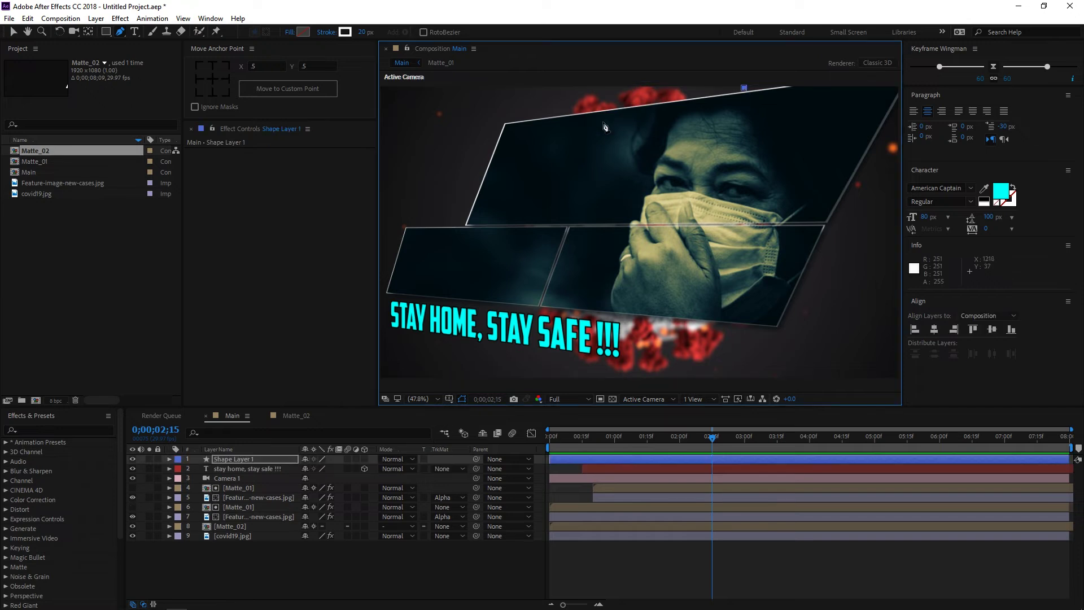
pyautogui.click(498, 117)
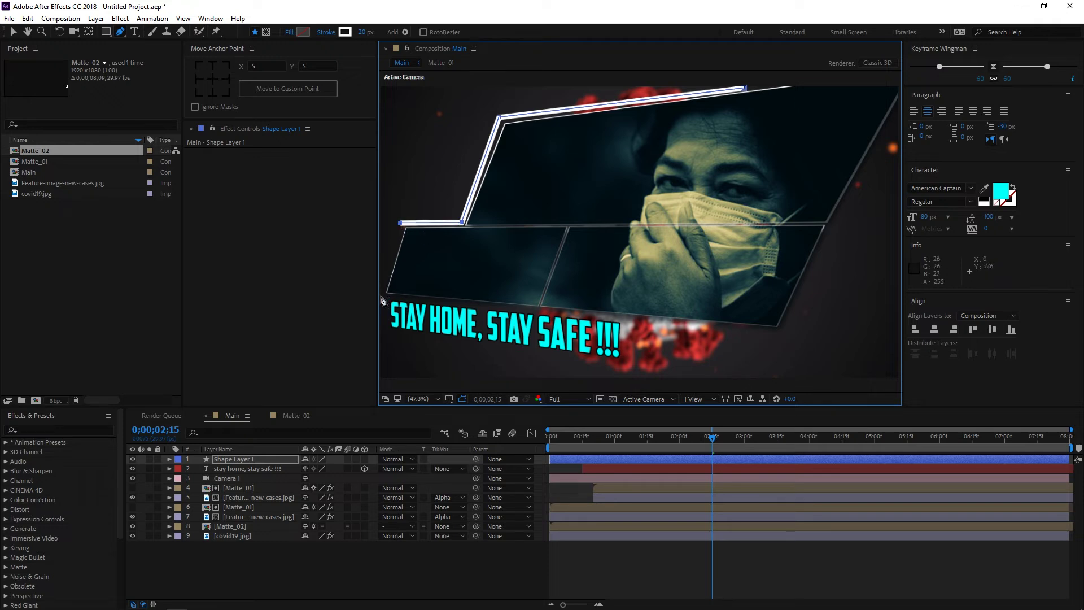
pyautogui.click(362, 32)
pyautogui.write('4')
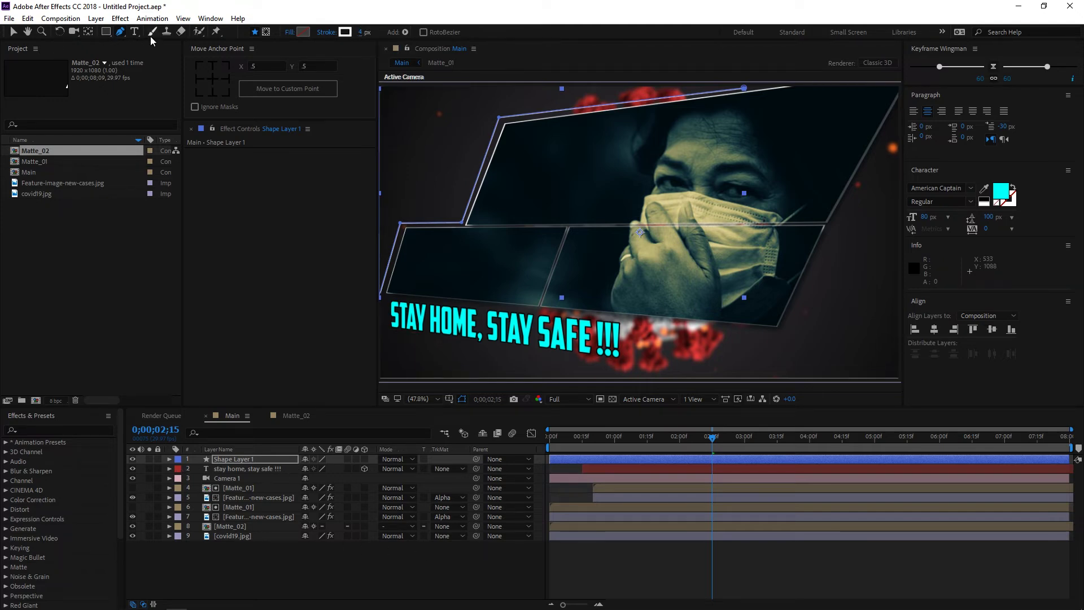
# - Move the line's upper corner, lower-left corner and lower end point closer to the panel borders for an even gap
pyautogui.click(13, 33)
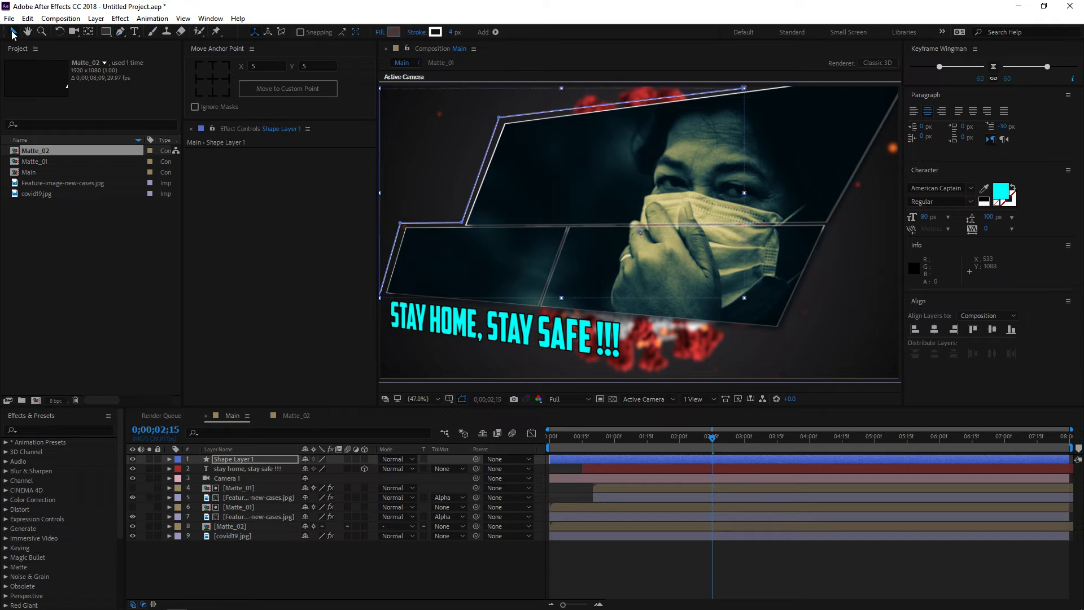
pyautogui.click(501, 120)
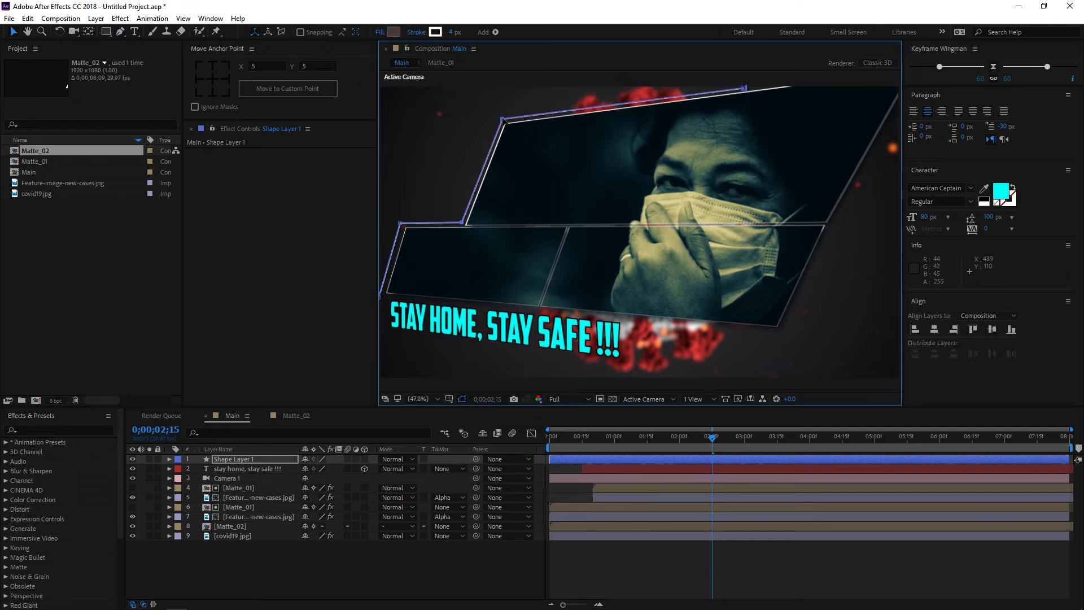
pyautogui.press('/')
pyautogui.press('h')
pyautogui.moveTo(450, 109); pyautogui.dragTo(685, 137)
pyautogui.press('v')
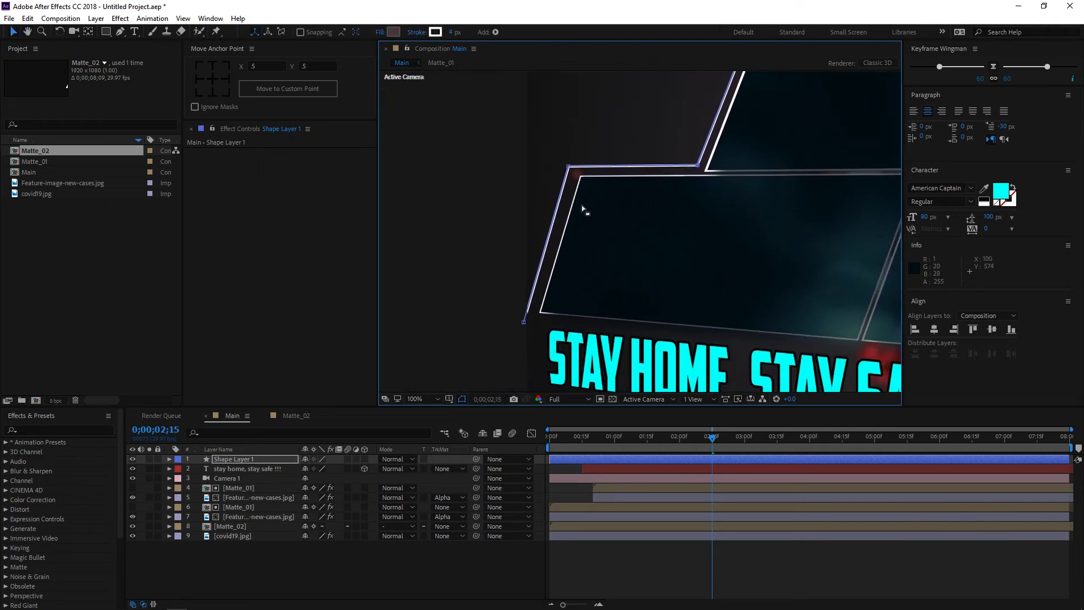
pyautogui.moveTo(571, 169); pyautogui.dragTo(577, 169)
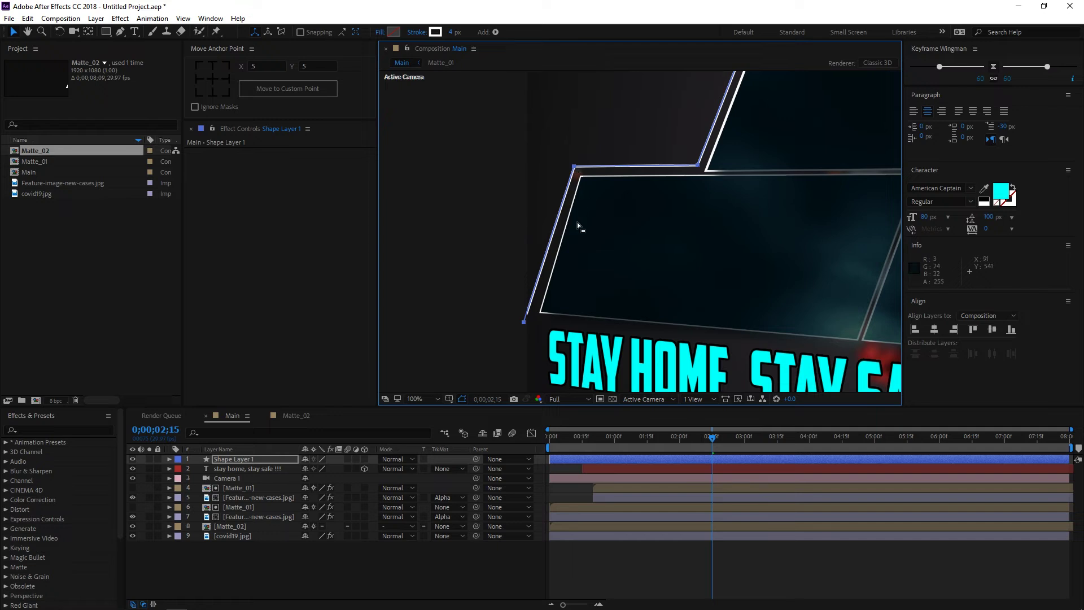
pyautogui.moveTo(523, 322); pyautogui.dragTo(526, 323)
# - Extend the line's upper end point along the top panel's edge to the frame border and check the upper corner's alignment
pyautogui.press('h')
pyautogui.moveTo(799, 181); pyautogui.dragTo(478, 293)
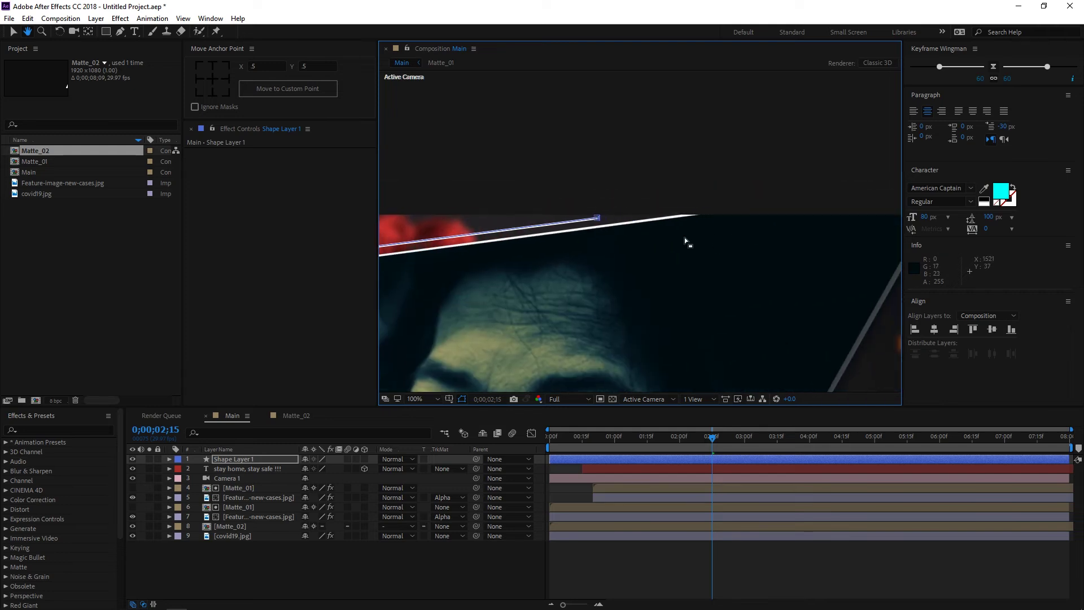
pyautogui.press('v')
pyautogui.click(602, 217)
pyautogui.moveTo(603, 217); pyautogui.dragTo(643, 213)
pyautogui.moveTo(572, 310); pyautogui.dragTo(829, 202)
pyautogui.moveTo(531, 177)
pyautogui.mouseDown()
pyautogui.moveTo(641, 161)
pyautogui.moveTo(627, 143)
pyautogui.mouseUp()
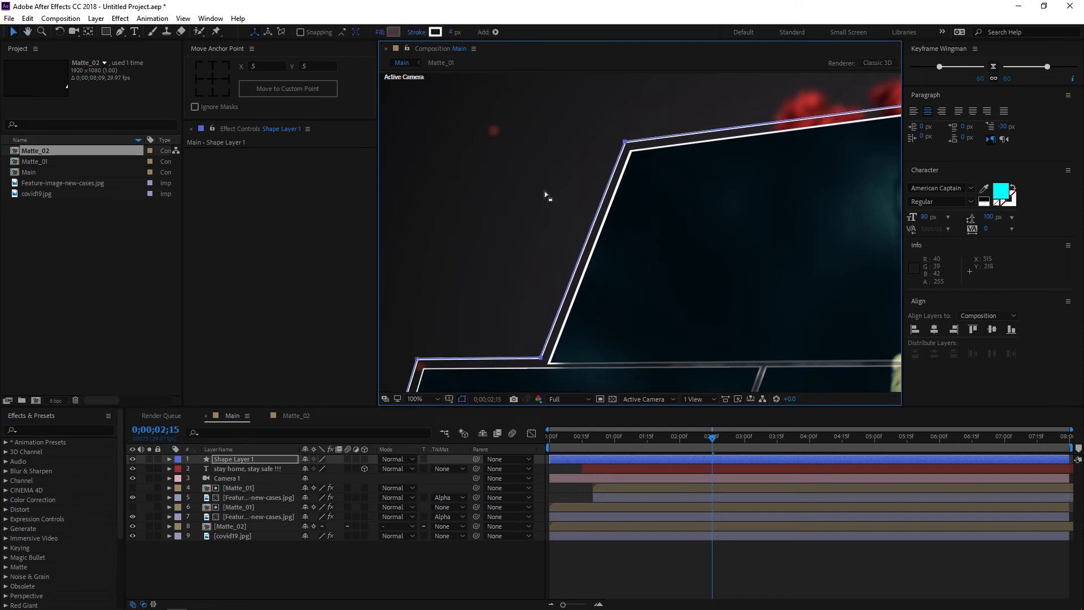
# - Fine-tune the line's inner corner and lower-left corner at 400% zoom so the segments run parallel to the panel edges
pyautogui.scroll(-2, 510, 155)
pyautogui.scroll(2, 567, 233)
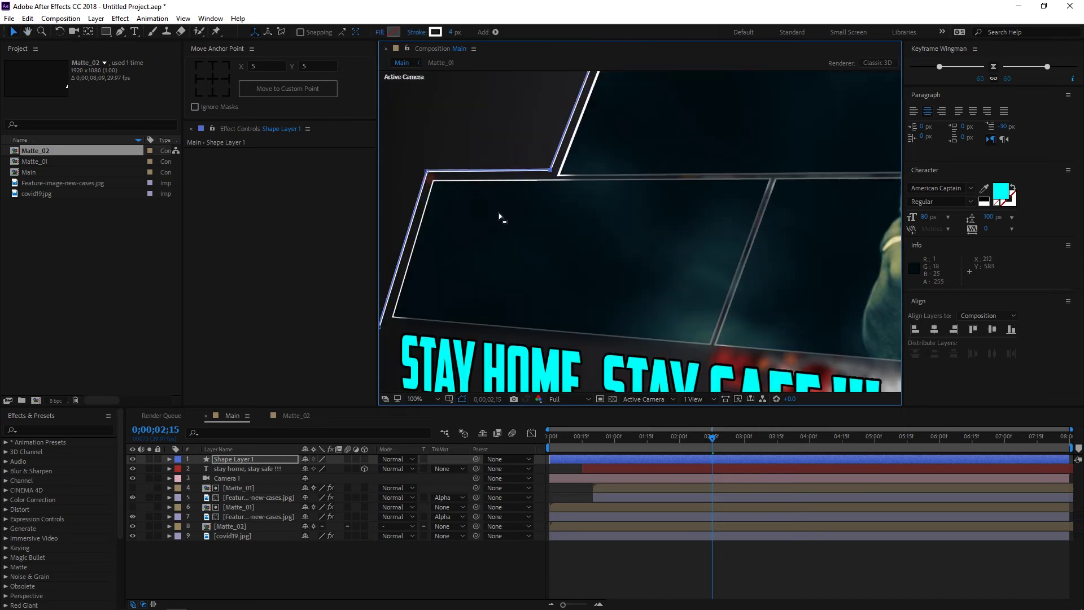
pyautogui.moveTo(499, 213); pyautogui.dragTo(601, 235)
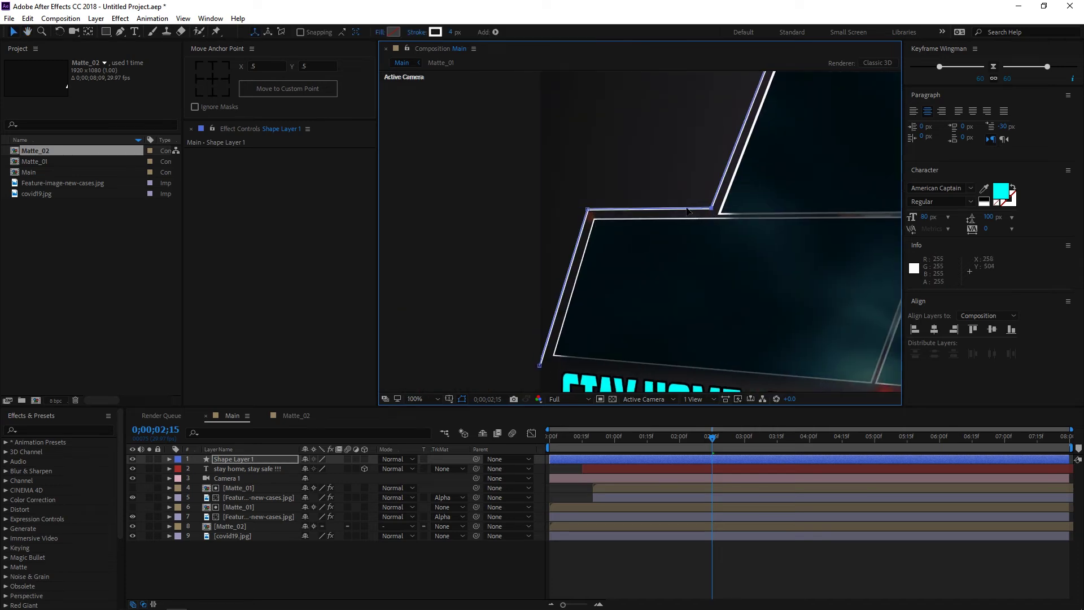
pyautogui.scroll(2, 688, 212)
pyautogui.scroll(2, 576, 263)
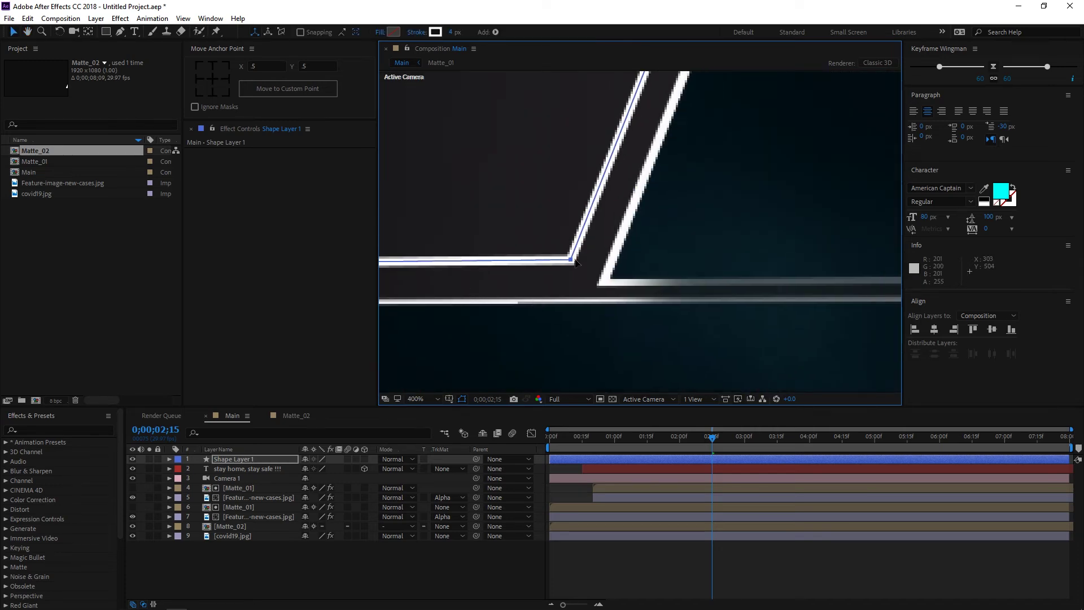
pyautogui.moveTo(572, 262); pyautogui.dragTo(565, 273)
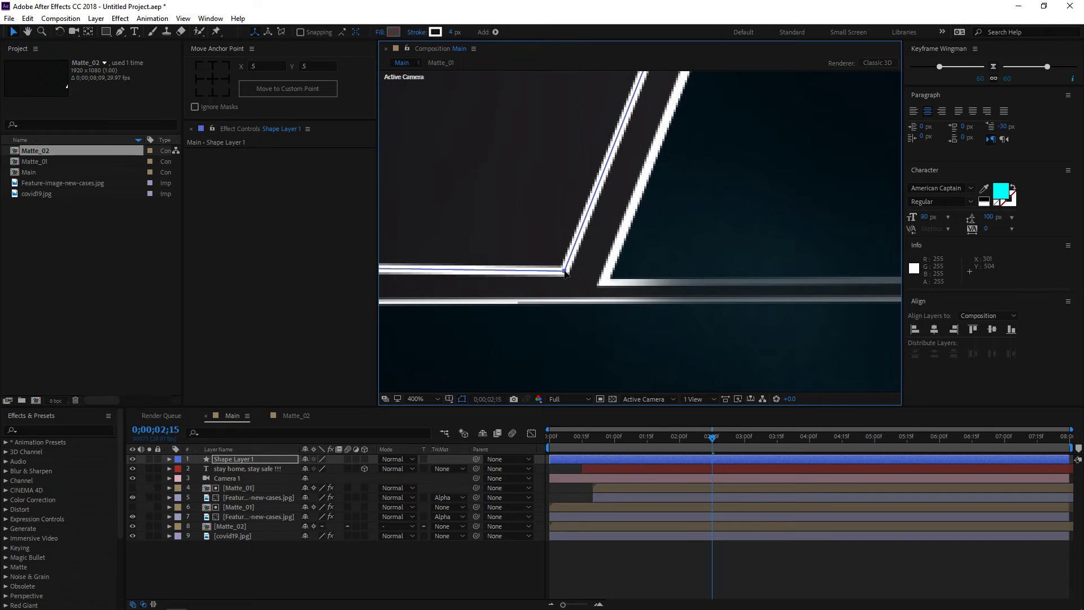
pyautogui.moveTo(530, 320); pyautogui.dragTo(339, 486)
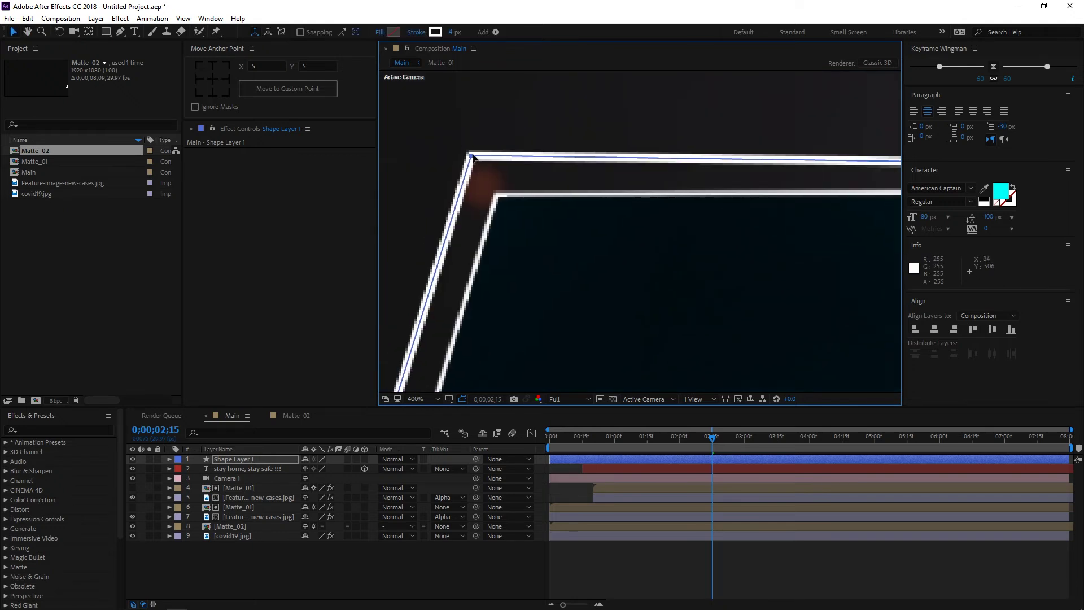
pyautogui.moveTo(472, 158); pyautogui.dragTo(612, 255)
pyautogui.scroll(-5, 591, 212)
pyautogui.scroll(2, 592, 212)
pyautogui.hotkey('ctrl', 'd')
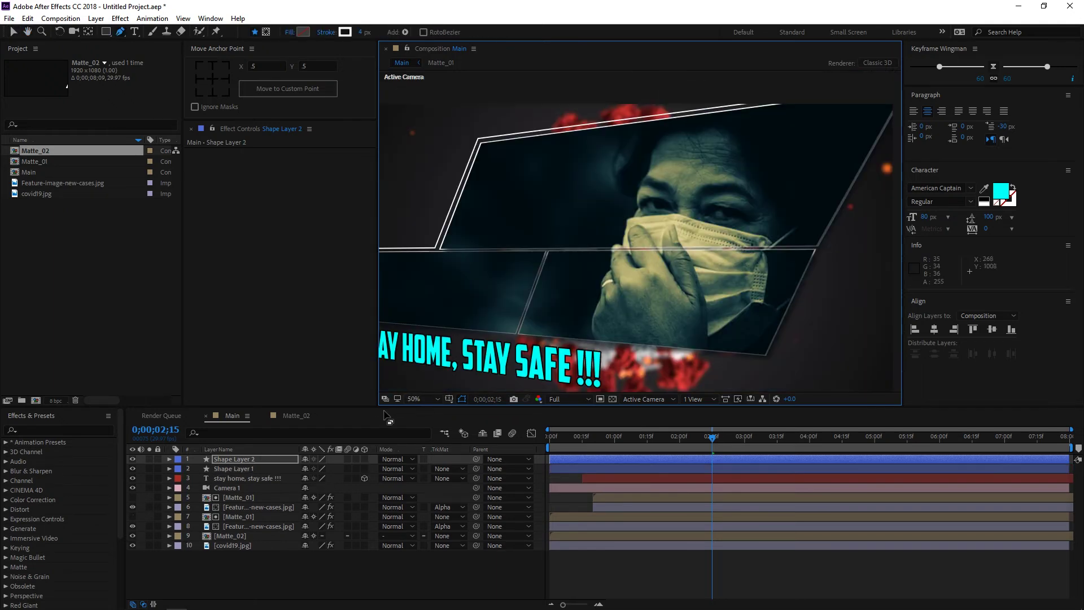
pyautogui.click(431, 399)
pyautogui.click(427, 195)
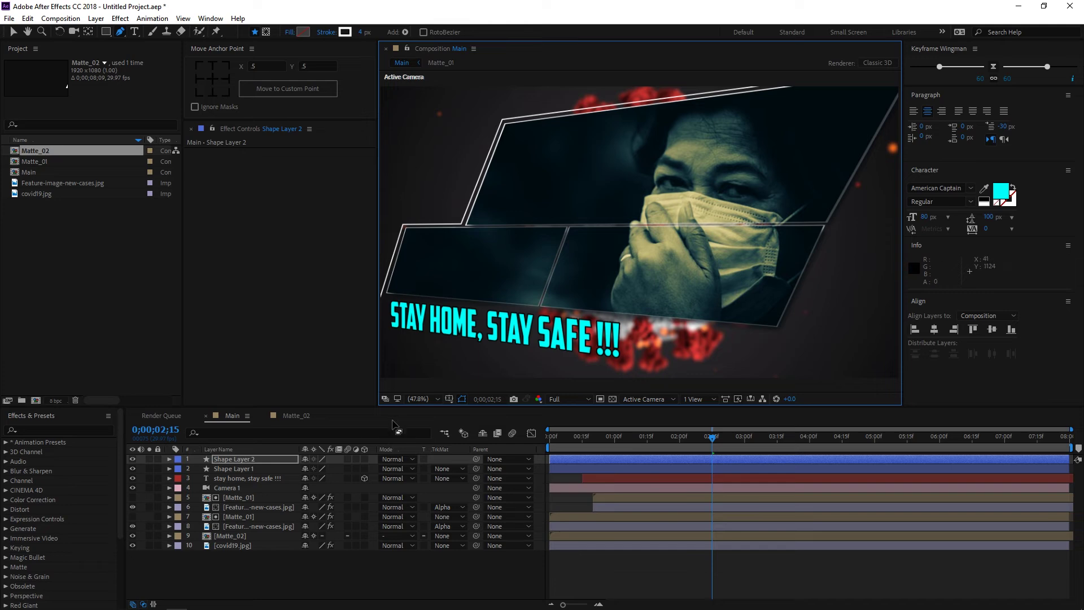
pyautogui.press('Delete')
# - Add Trim Paths to the line's shape layer and set its End to 0%
pyautogui.click(233, 459)
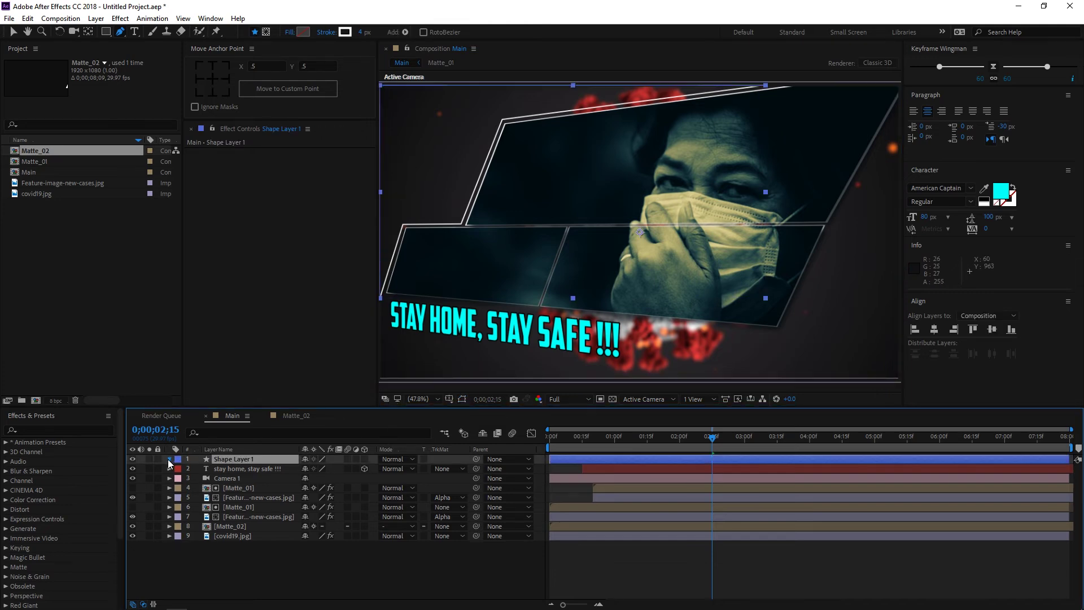
pyautogui.click(169, 458)
pyautogui.click(370, 469)
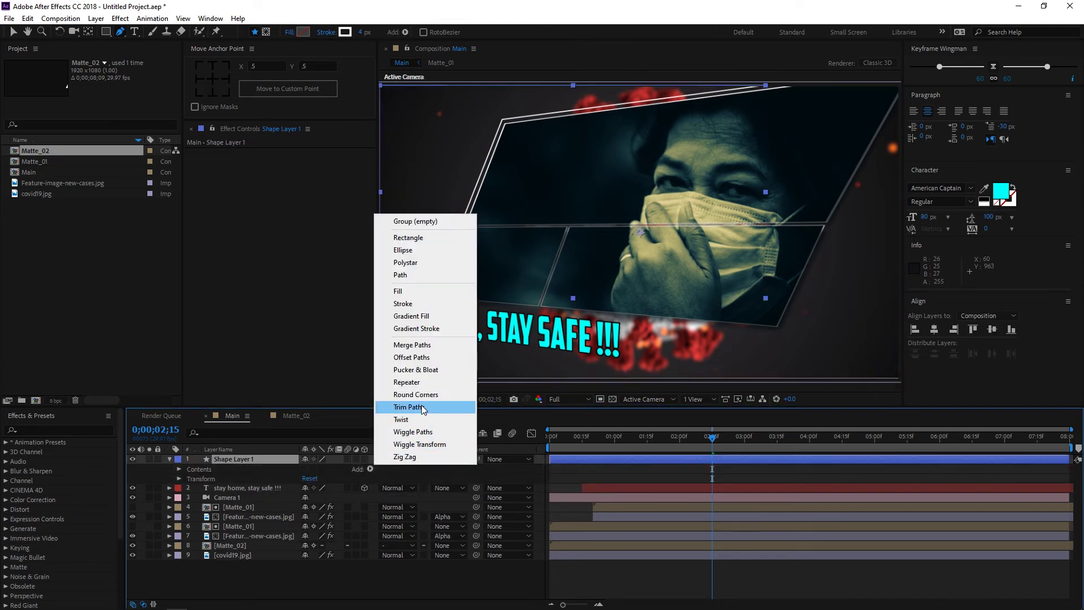
pyautogui.click(411, 407)
pyautogui.click(189, 489)
pyautogui.moveTo(319, 506); pyautogui.dragTo(228, 508)
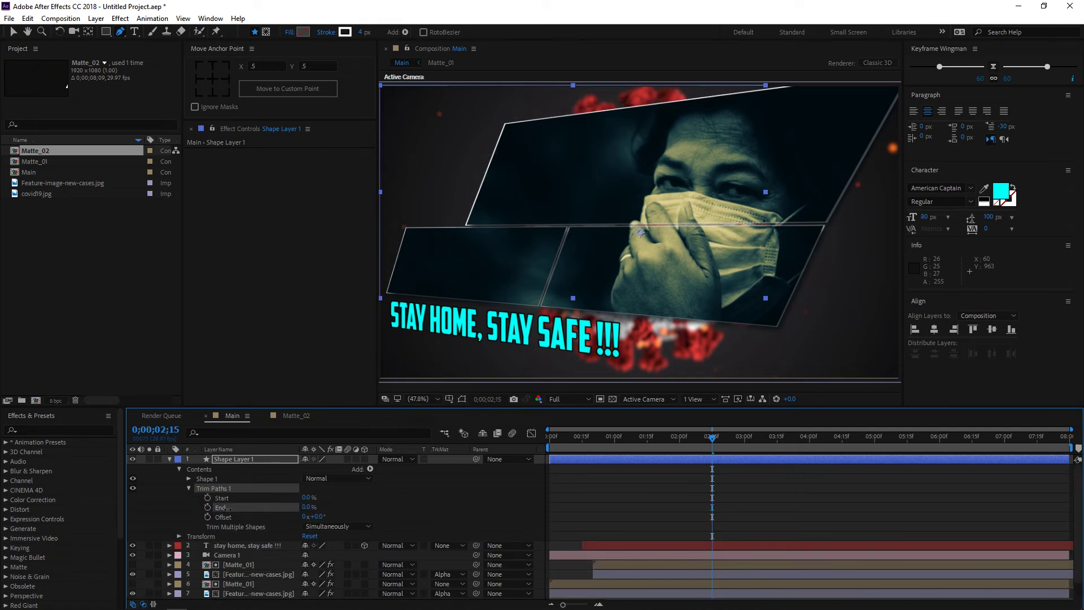
# - Start the line's shape layer at 0;00;02;15 and keyframe Trim Paths End from 0% there to 100% at 0;00;03;05
pyautogui.moveTo(554, 463); pyautogui.dragTo(708, 467)
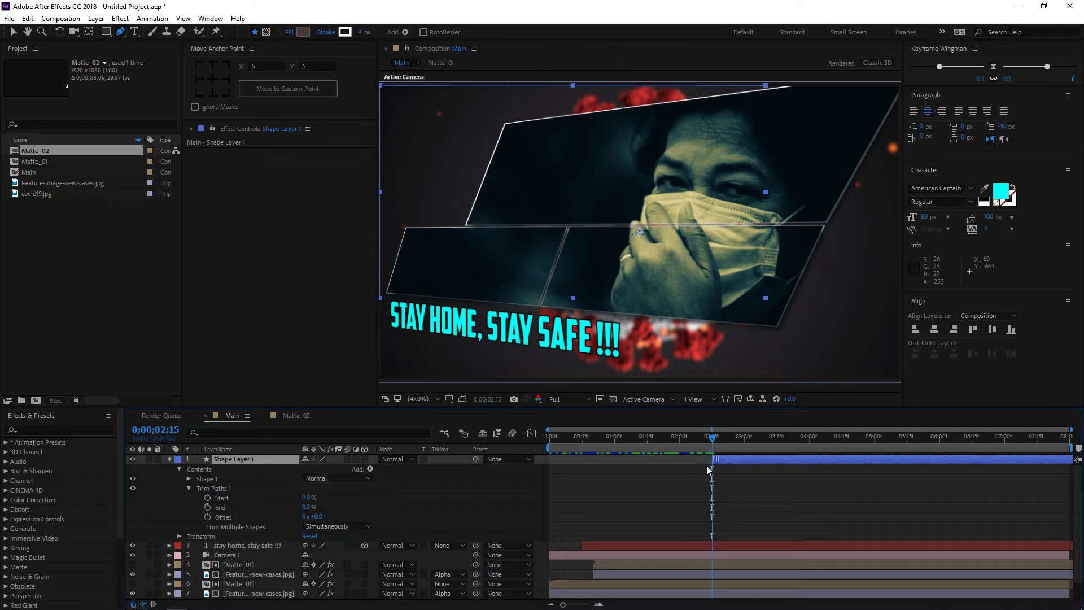
pyautogui.click(207, 506)
pyautogui.hotkey('shift', 'pagedown')
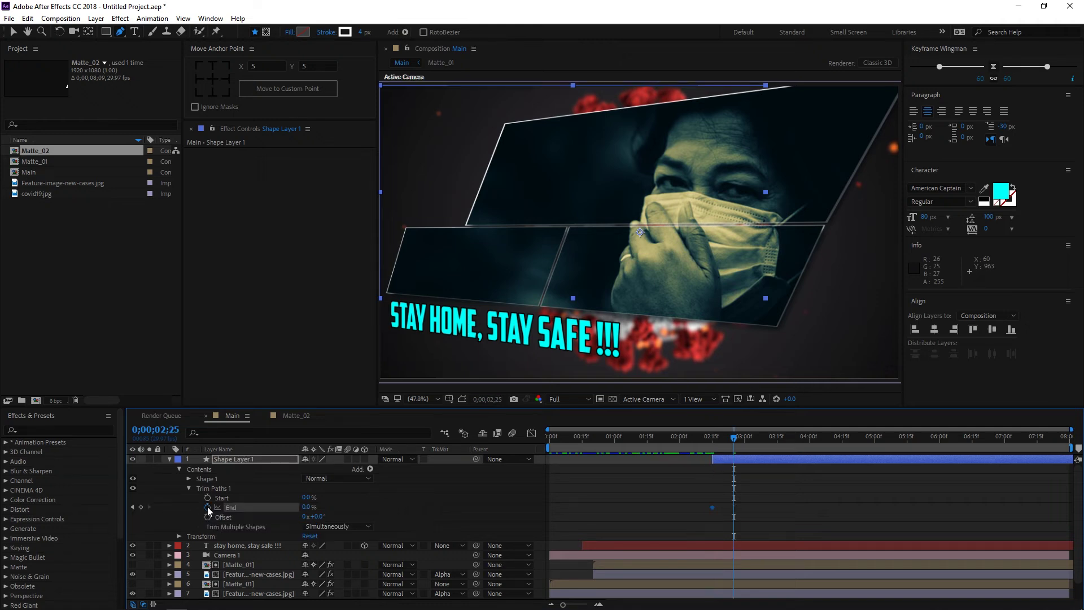
pyautogui.hotkey('shift', 'pagedown')
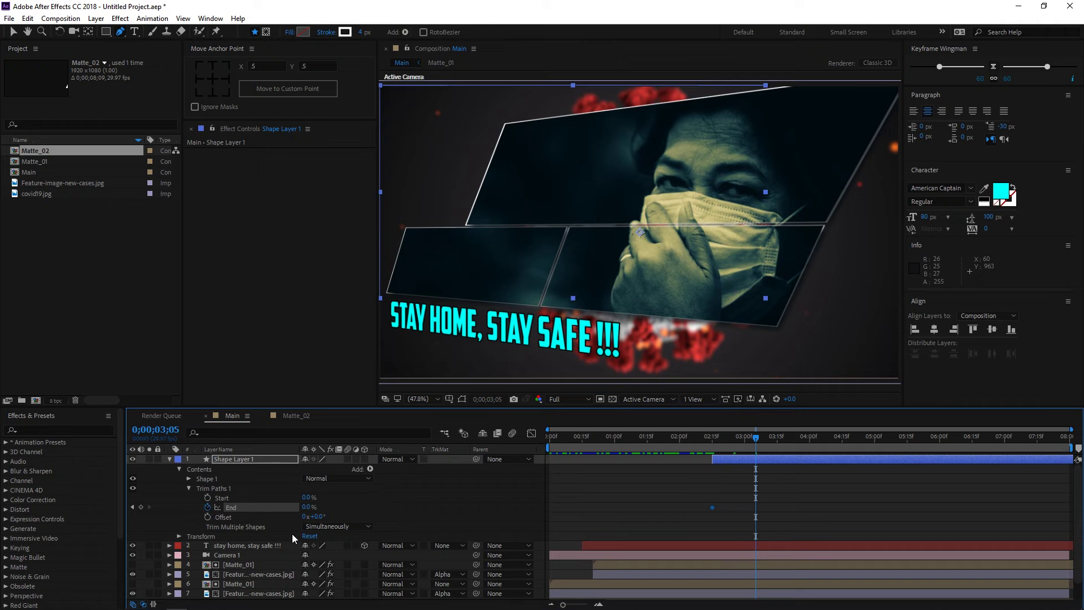
pyautogui.moveTo(308, 508); pyautogui.dragTo(417, 505)
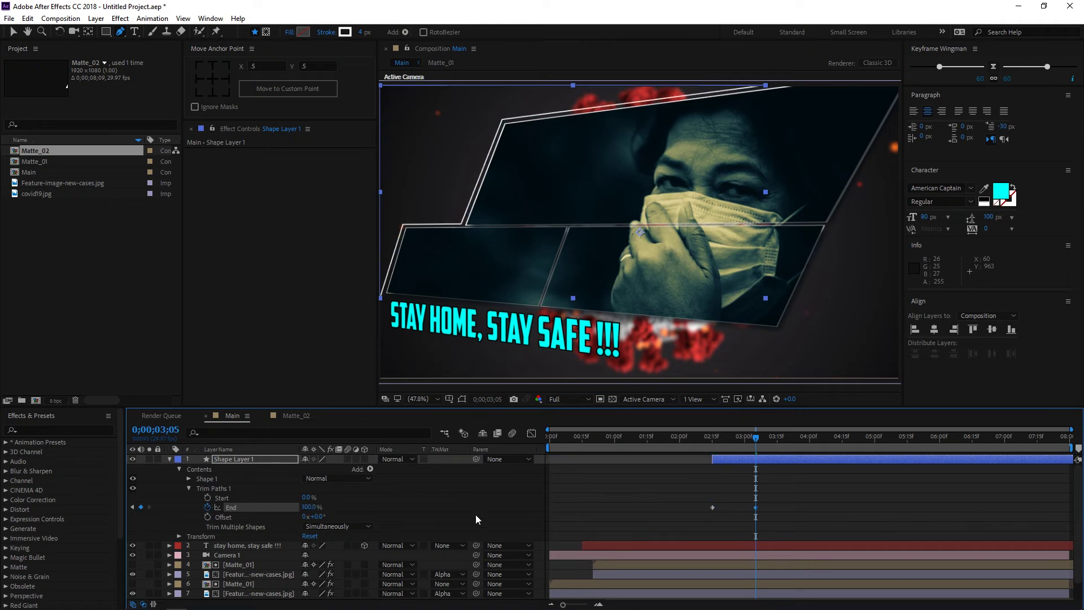
# - Keyframe Trim Paths Start from 0% to 100% over 20 frames, beginning at 0;00;02;25, 10 frames after the End animation
pyautogui.moveTo(760, 437); pyautogui.dragTo(710, 462)
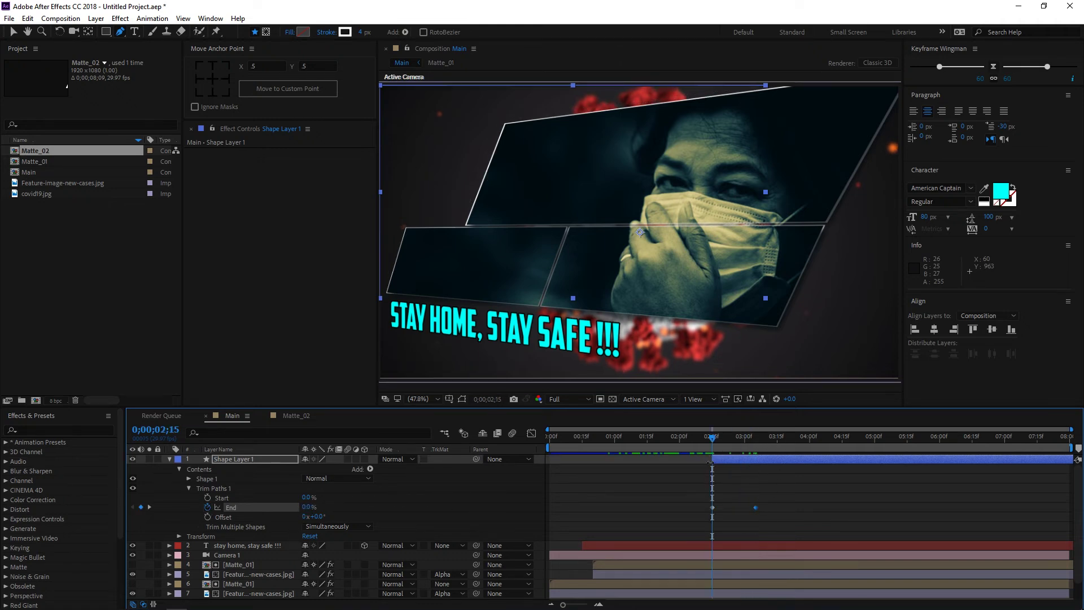
pyautogui.click(208, 497)
pyautogui.moveTo(715, 441); pyautogui.dragTo(755, 457)
pyautogui.moveTo(308, 497); pyautogui.dragTo(427, 503)
pyautogui.moveTo(777, 501); pyautogui.dragTo(713, 500)
pyautogui.moveTo(757, 439); pyautogui.dragTo(717, 448)
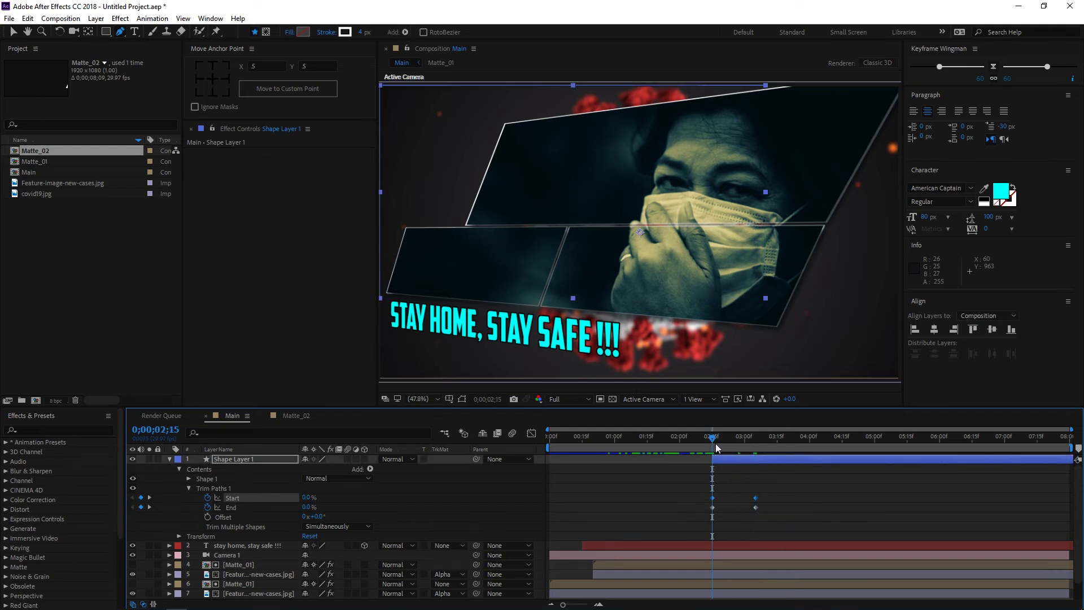
pyautogui.hotkey('shift', 'pagedown')
pyautogui.moveTo(715, 499); pyautogui.dragTo(735, 505)
# - Ease all Trim Paths Start and End keyframes and shape their speed curves for a fast start with a long slow-down
pyautogui.moveTo(819, 518); pyautogui.dragTo(677, 499)
pyautogui.hotkey('shift', 'F3')
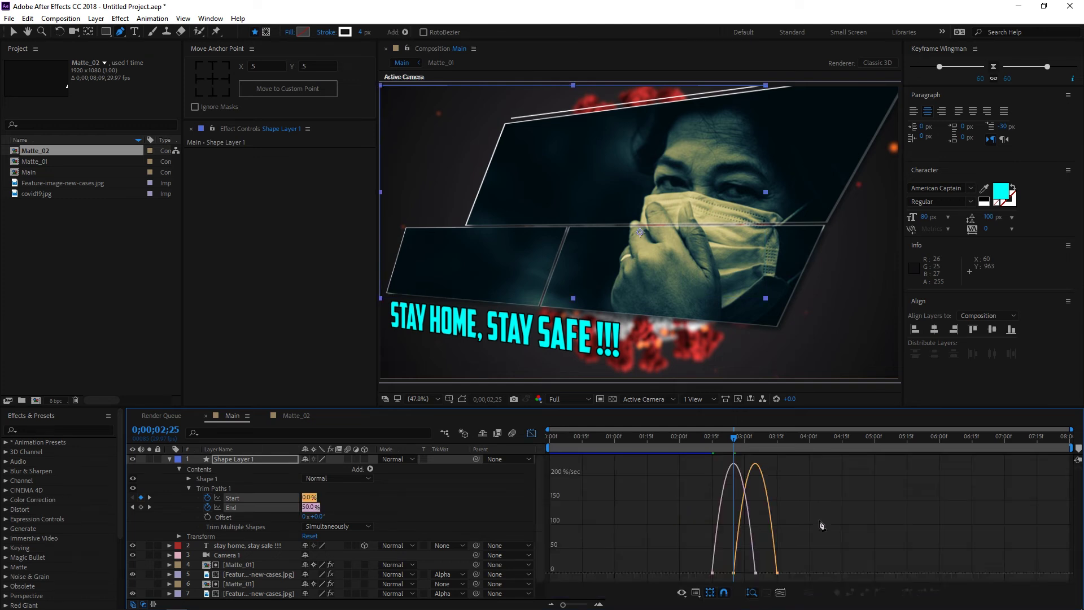
pyautogui.click(752, 591)
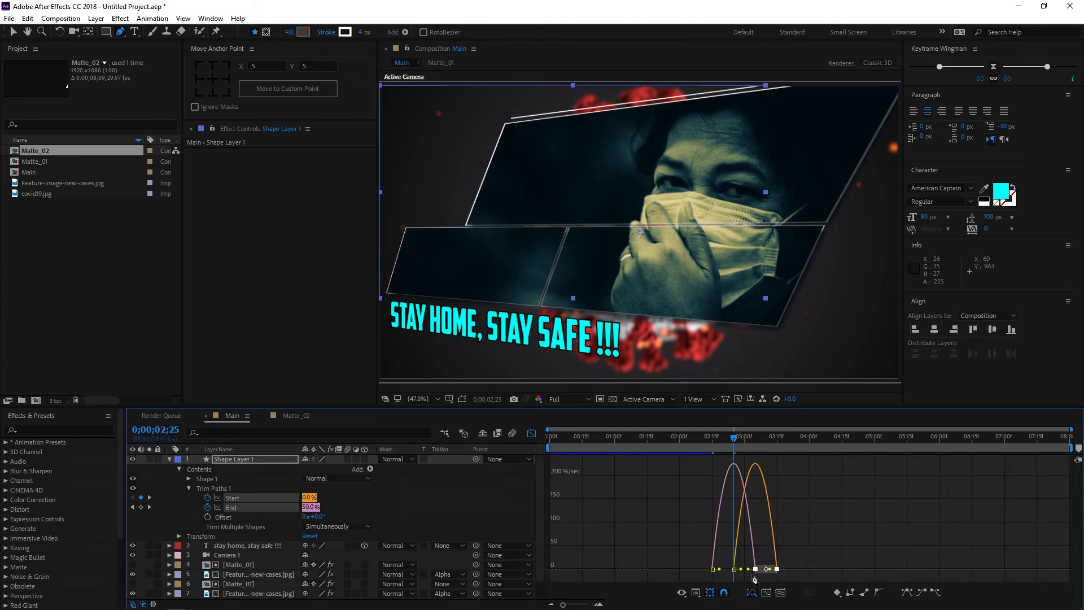
pyautogui.moveTo(748, 569); pyautogui.dragTo(679, 576)
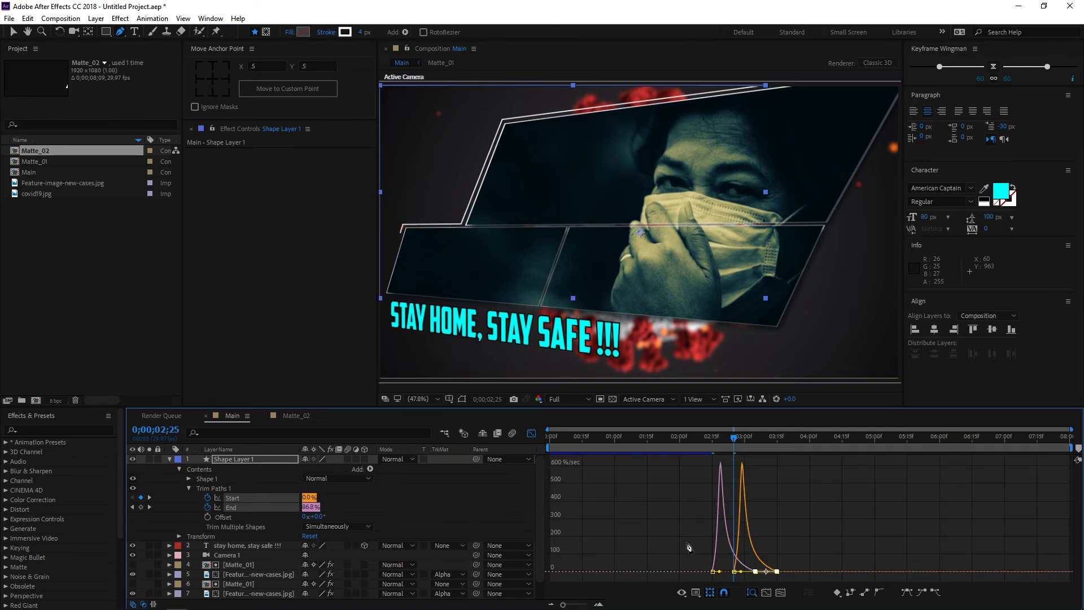
pyautogui.click(532, 433)
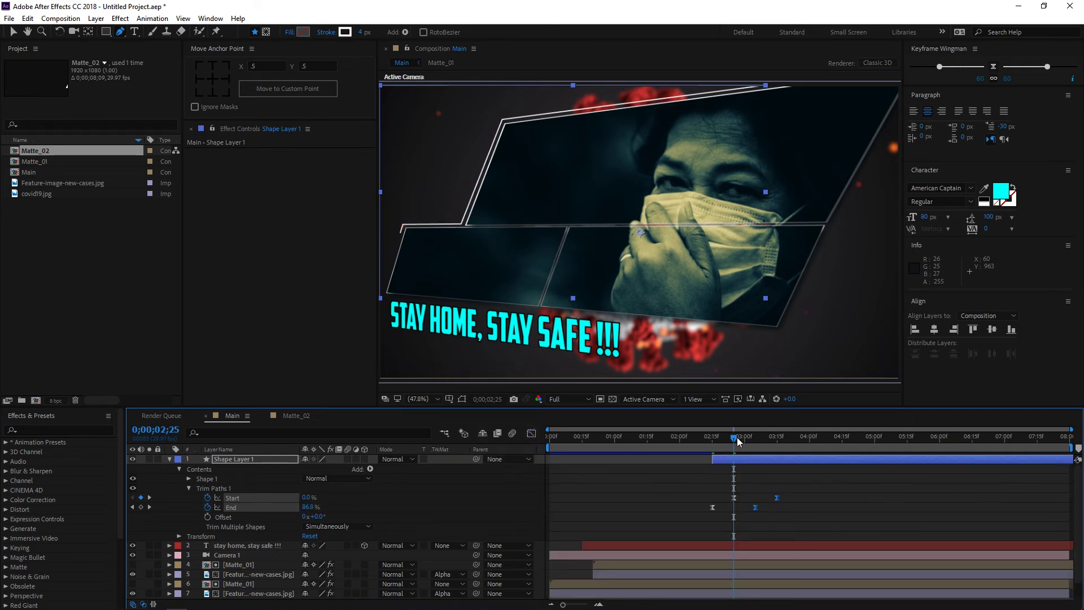
# - Preview the composition to check the timing of the line's draw-on animation against the panels
pyautogui.press('Home')
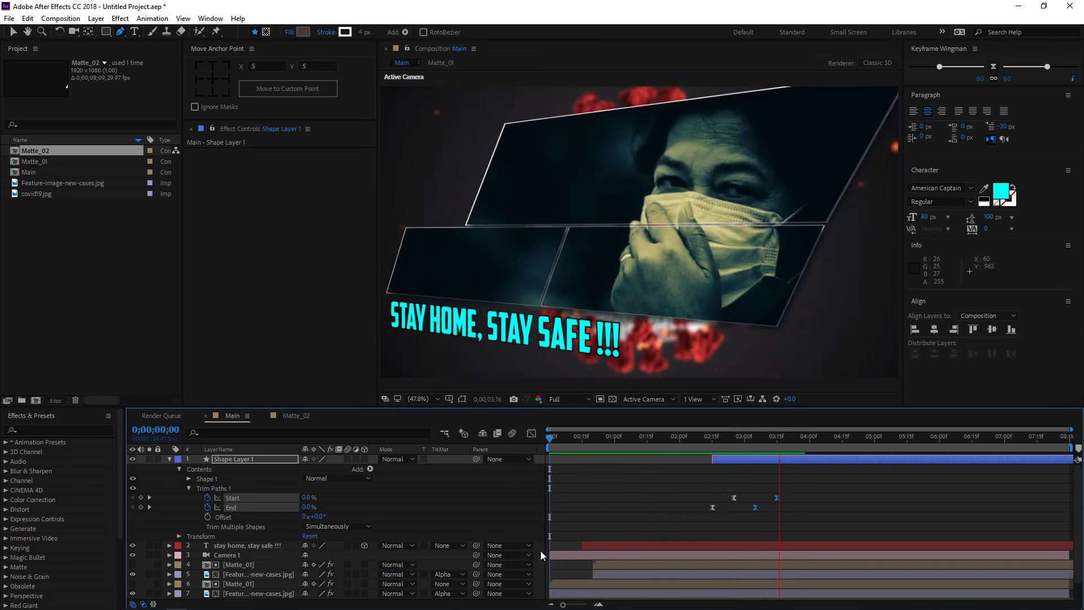
pyautogui.moveTo(680, 439)
pyautogui.mouseDown()
pyautogui.moveTo(859, 453)
pyautogui.moveTo(589, 451)
pyautogui.moveTo(781, 485)
pyautogui.moveTo(622, 463)
pyautogui.mouseUp()
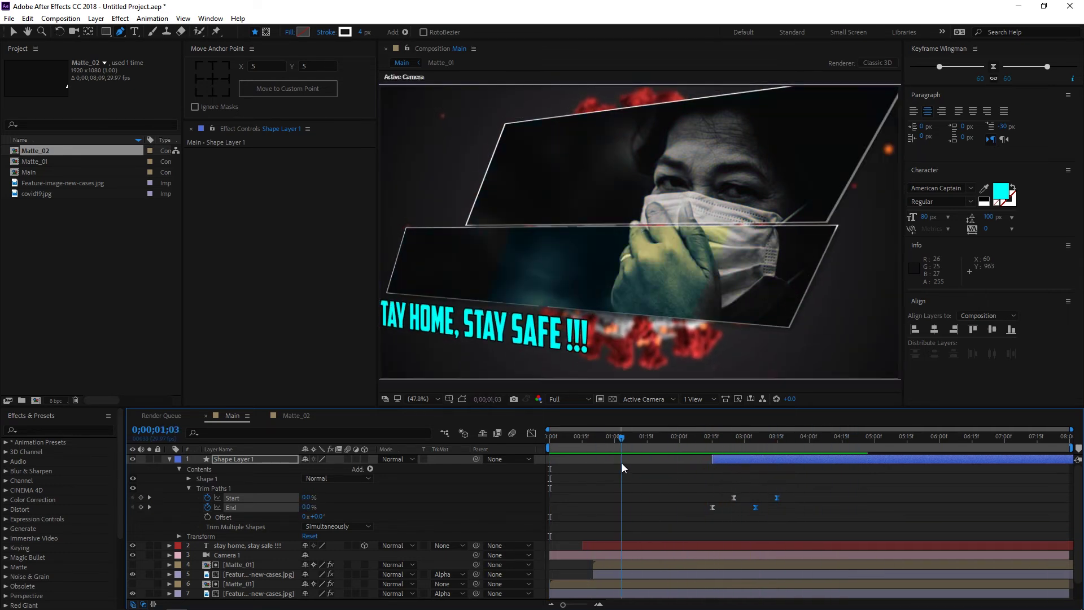
pyautogui.press('space')
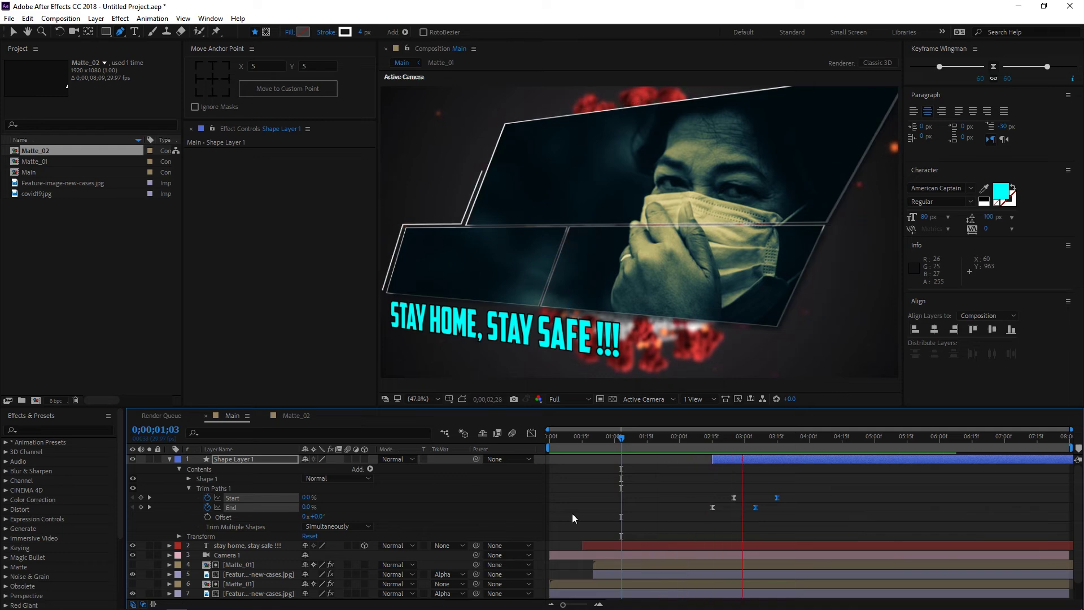
pyautogui.press('space')
pyautogui.press('Home')
pyautogui.press('space')
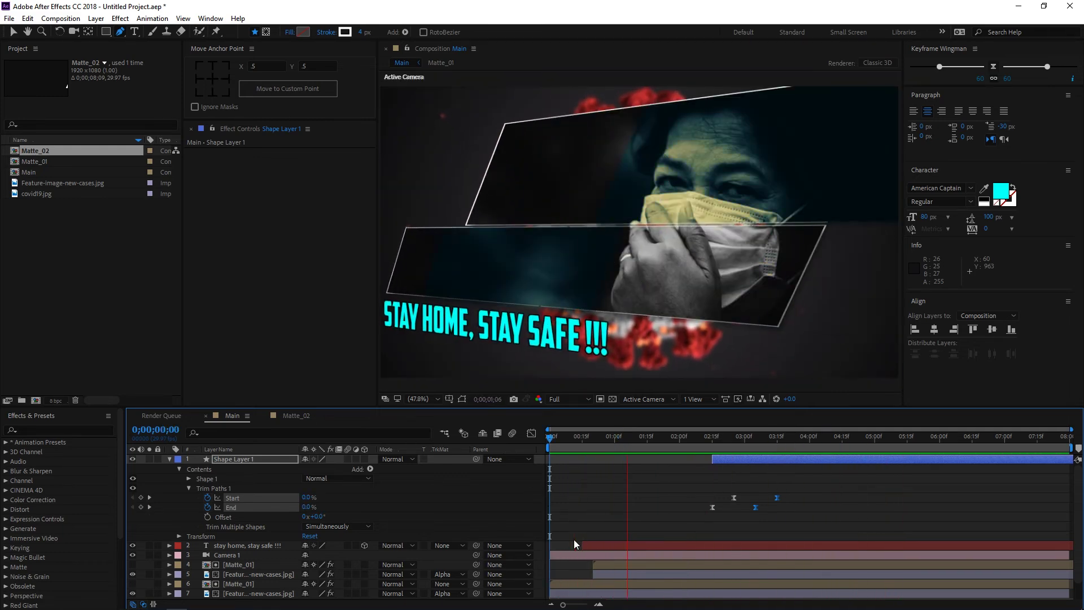
pyautogui.press('space')
# - Move the line's shape layer earlier to start at 0;00;02;05, preview the new timing, and collapse its properties
pyautogui.moveTo(716, 459); pyautogui.dragTo(483, 460)
pyautogui.press('space')
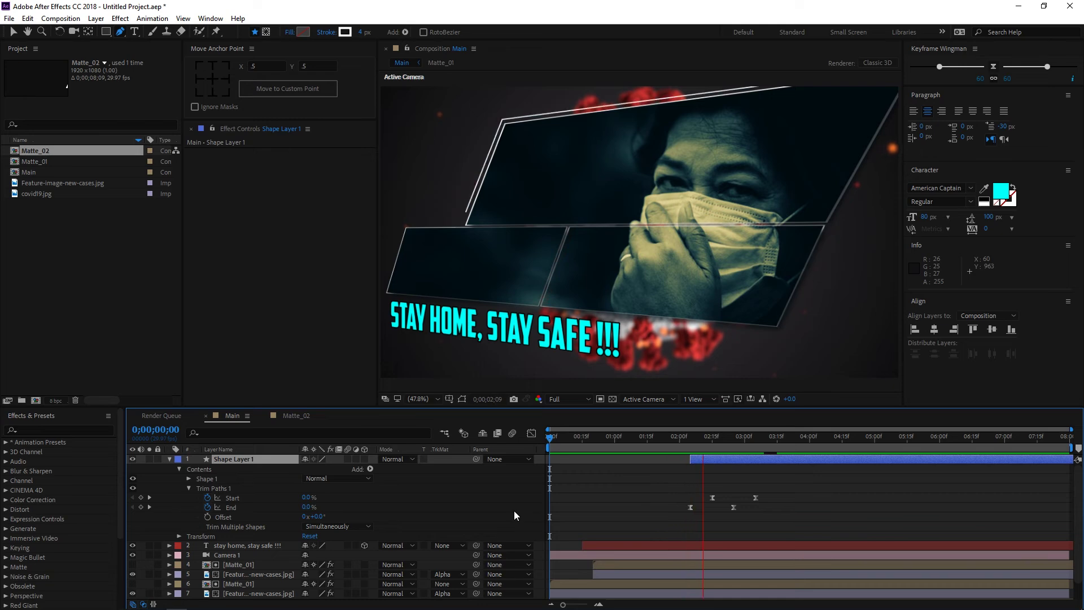
pyautogui.press('space')
pyautogui.press('space')
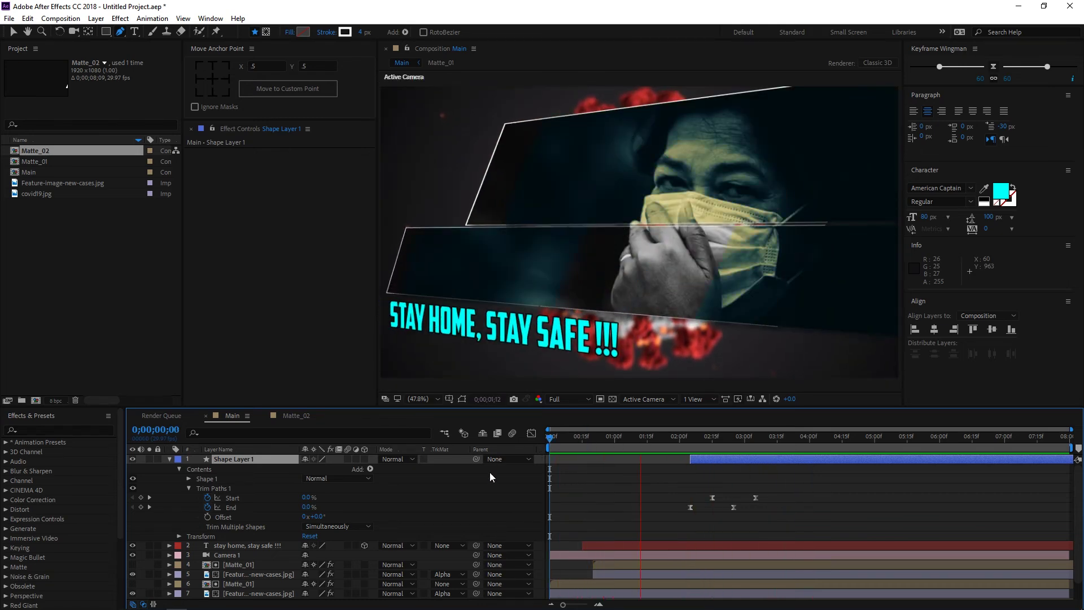
pyautogui.click(690, 438)
pyautogui.click(170, 458)
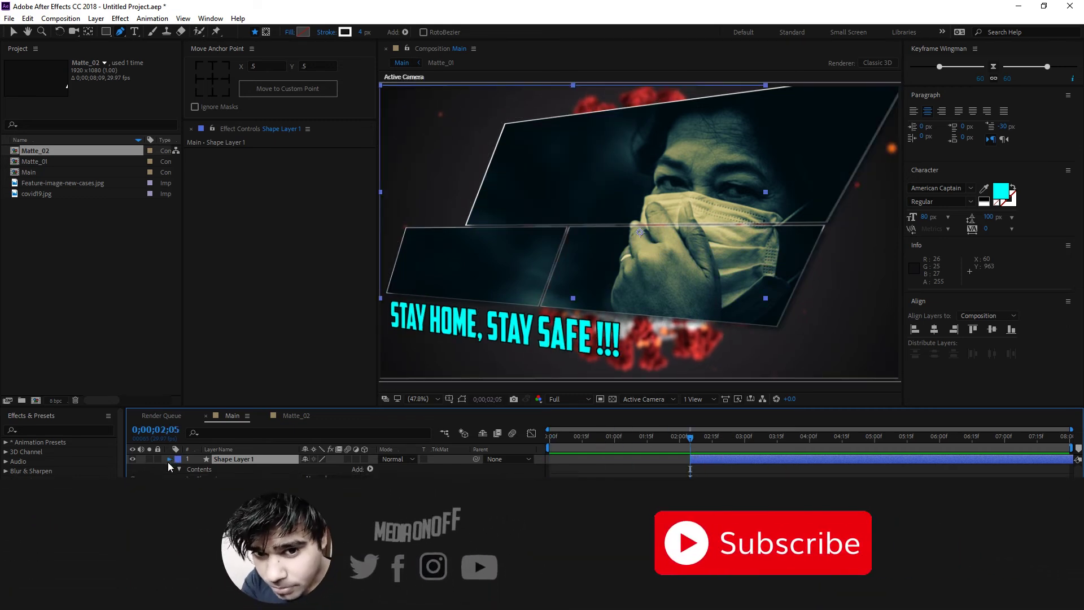
pyautogui.click(169, 480)
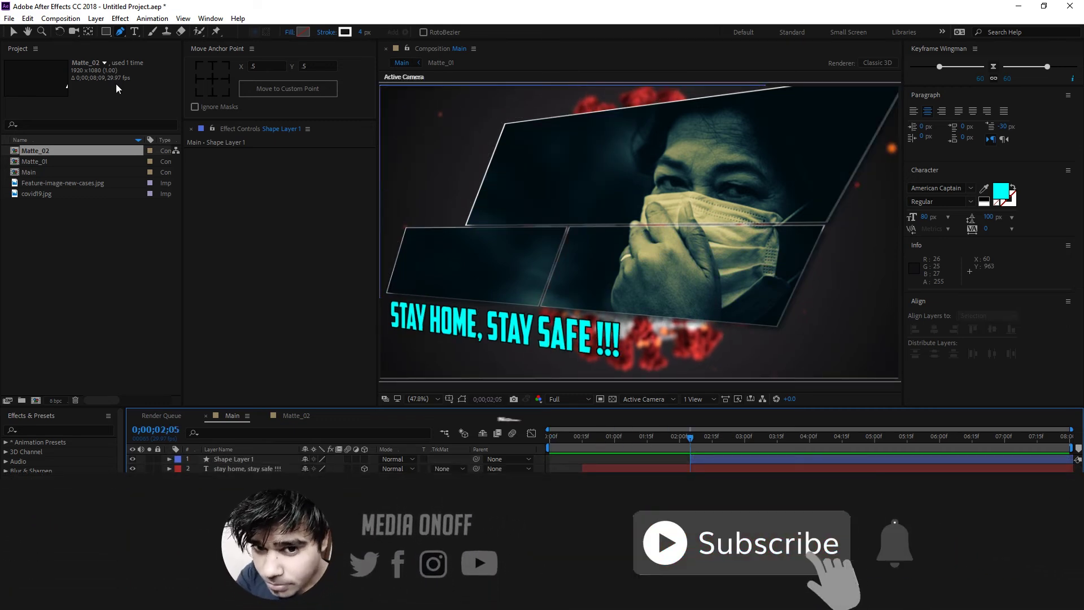
# - Create an adjustment layer above all layers and apply the Turbulent Displace effect to it
pyautogui.click(96, 18)
pyautogui.moveTo(245, 36)
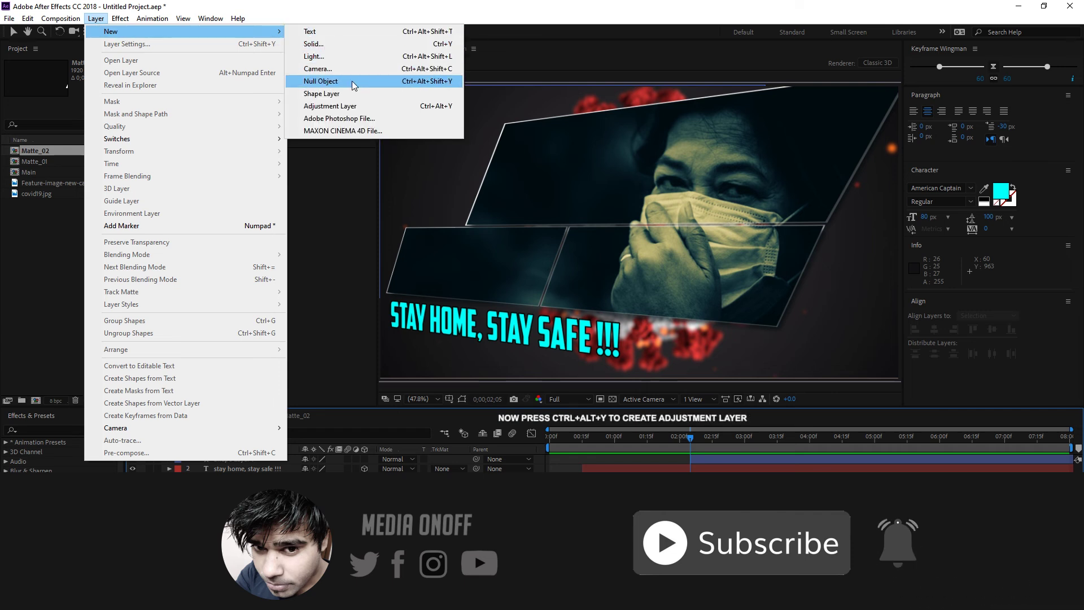
pyautogui.click(333, 106)
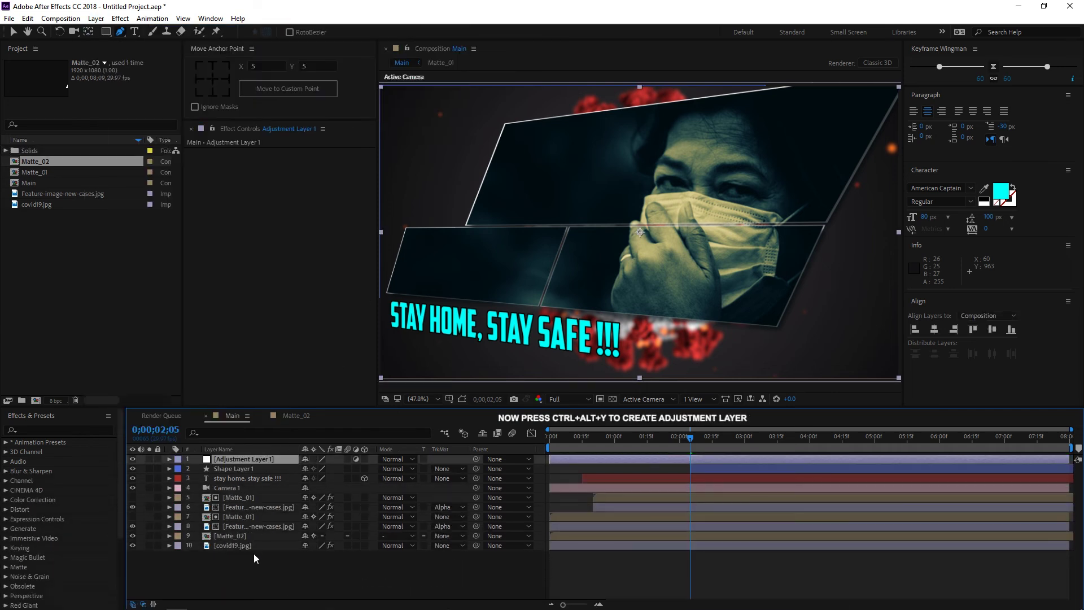
pyautogui.hotkey('ctrl', 'space')
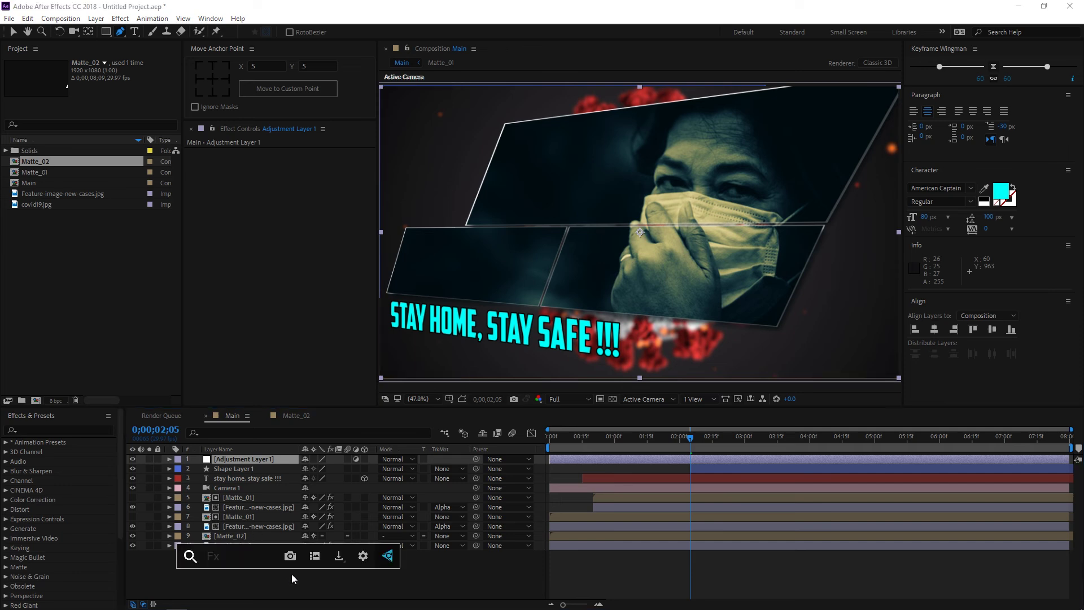
pyautogui.write('turb')
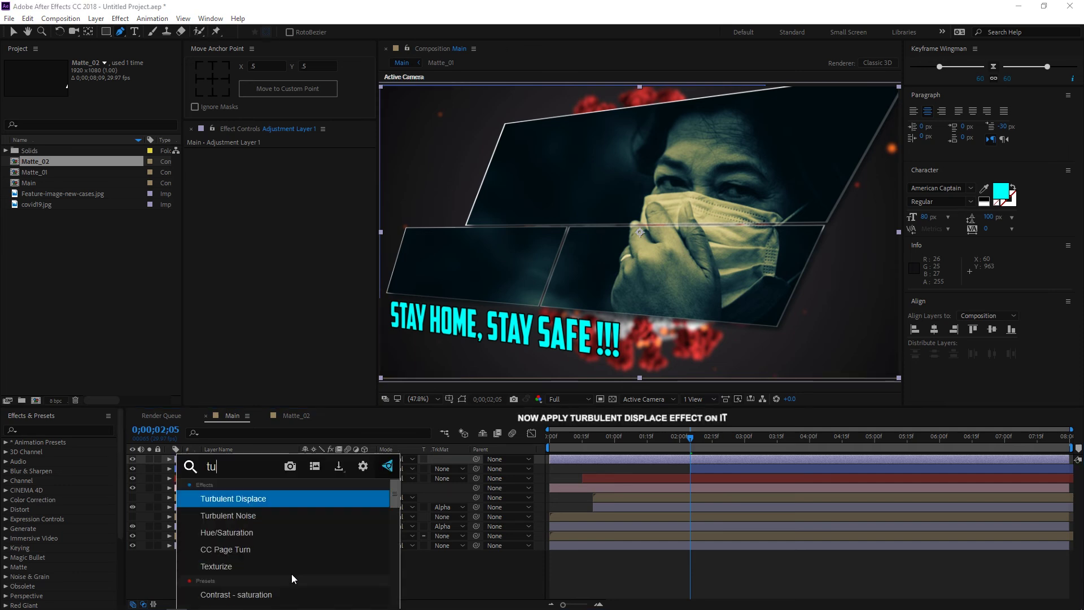
pyautogui.press('Return')
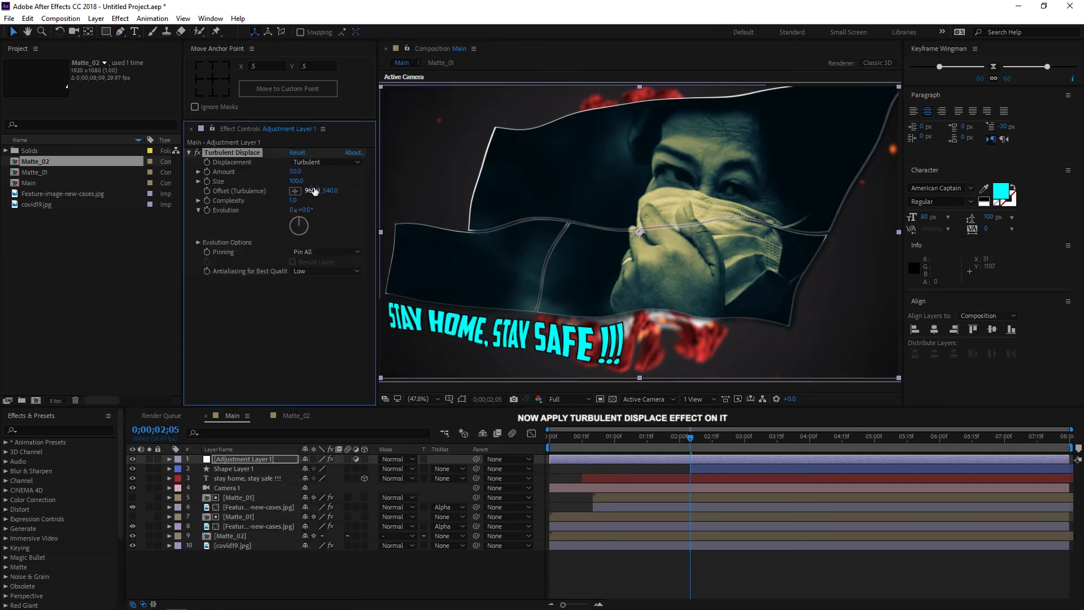
# - Set the Turbulent Displace Amount to 10 and animate its Evolution with the expression time*30
pyautogui.write('130')
pyautogui.press('Return')
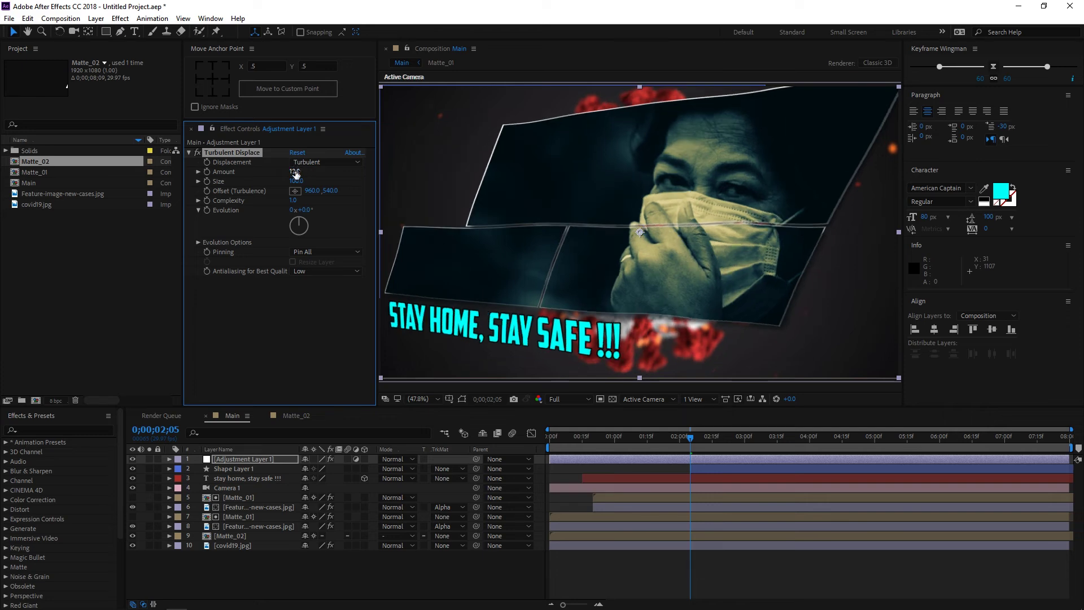
pyautogui.keyDown('alt'); pyautogui.click(208, 210); pyautogui.keyUp('alt')
pyautogui.write('time')
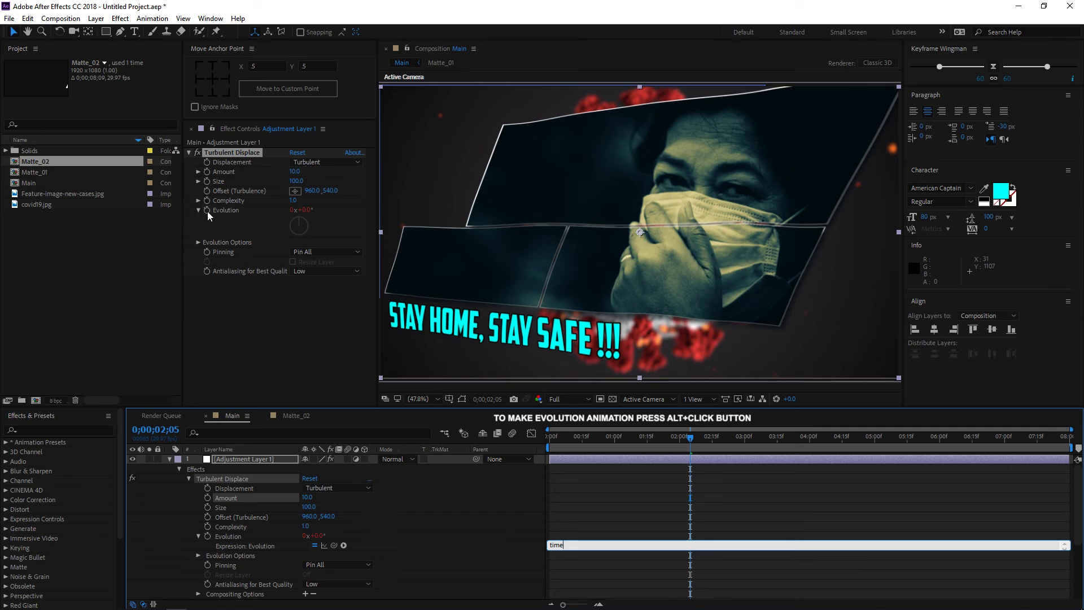
pyautogui.write('*30')
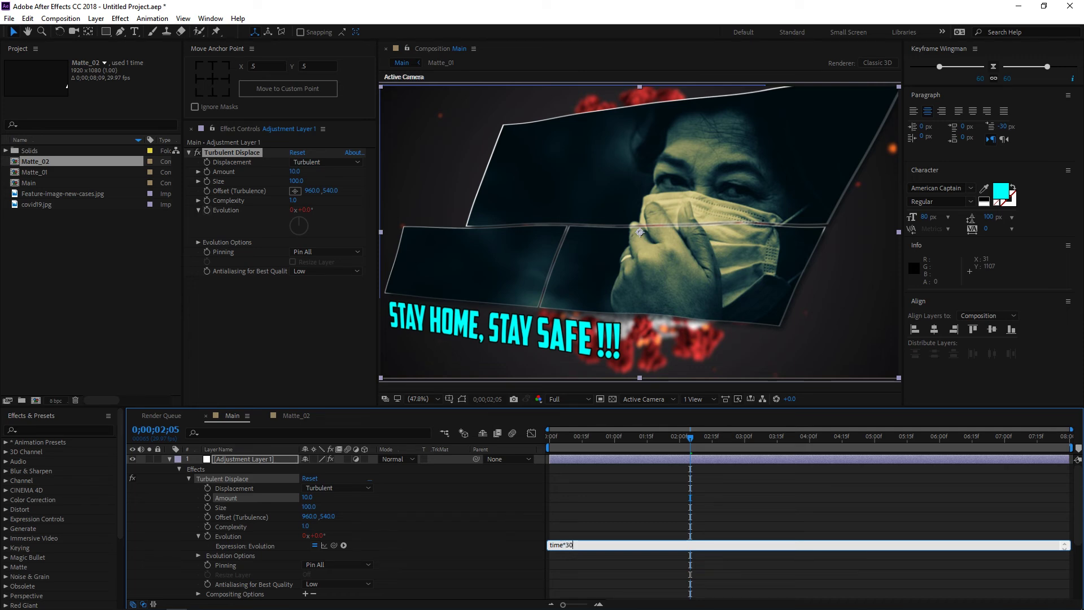
pyautogui.press('KP_Enter')
# - Preview the distortion from the beginning, collapse the adjustment layer, and check the composition up to 0;00;05;15
pyautogui.press('Home')
pyautogui.press('space')
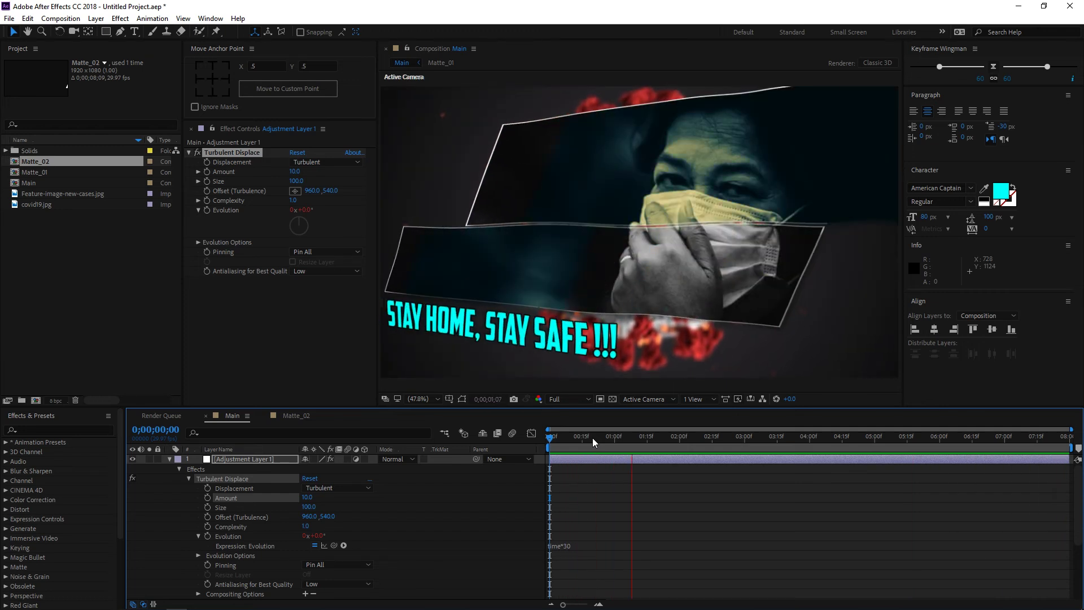
pyautogui.moveTo(554, 435); pyautogui.dragTo(777, 472)
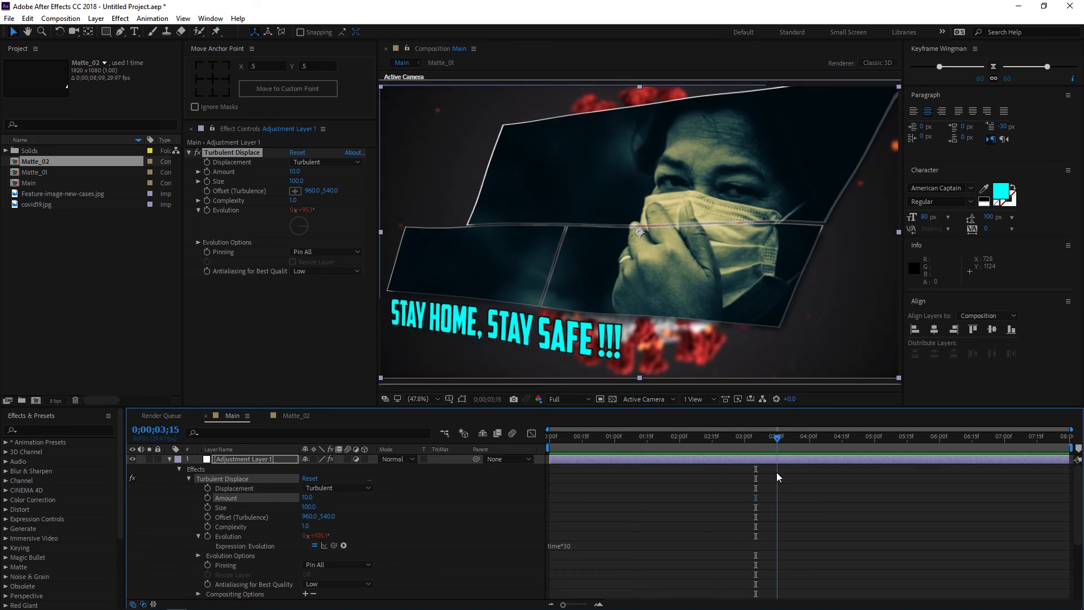
pyautogui.click(170, 459)
pyautogui.click(313, 571)
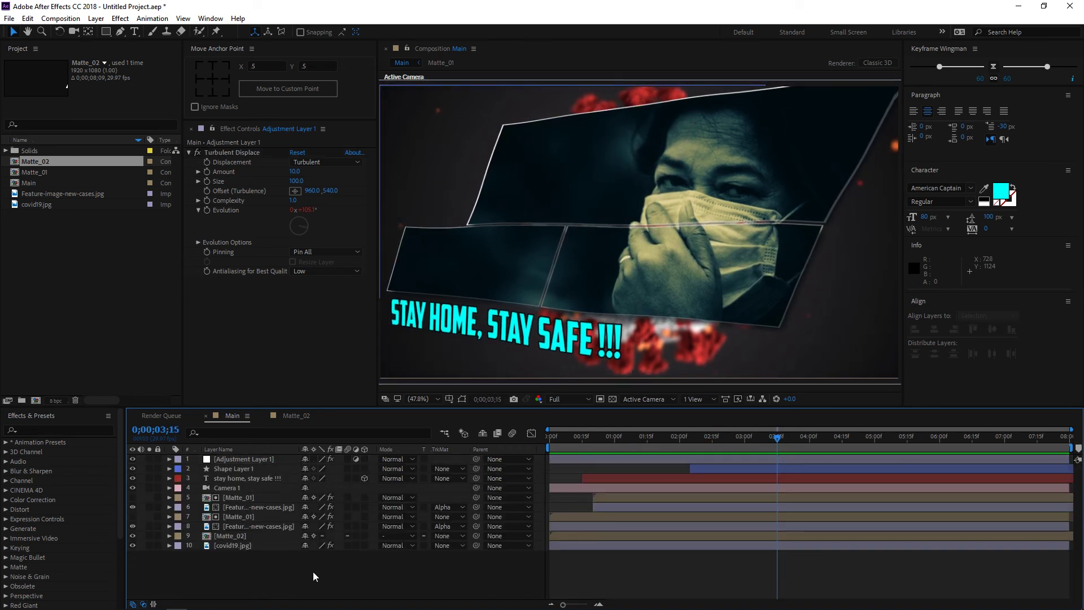
pyautogui.moveTo(773, 440); pyautogui.dragTo(910, 460)
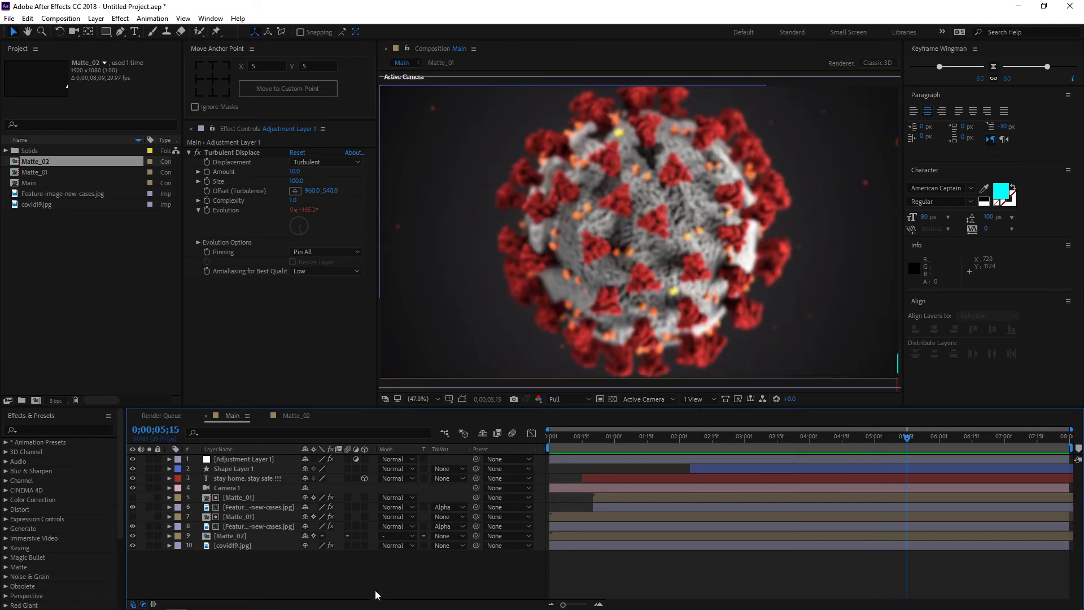
# - Create a text layer reading "covid -19" and select it
pyautogui.hotkey('ctrl', 't')
pyautogui.click(541, 242)
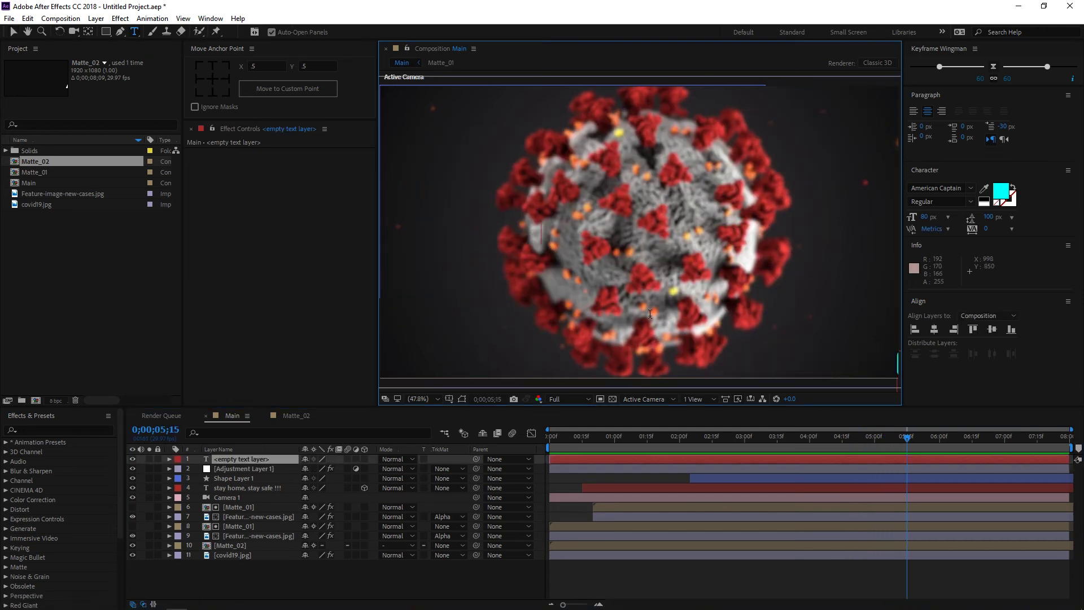
pyautogui.write('covid -19')
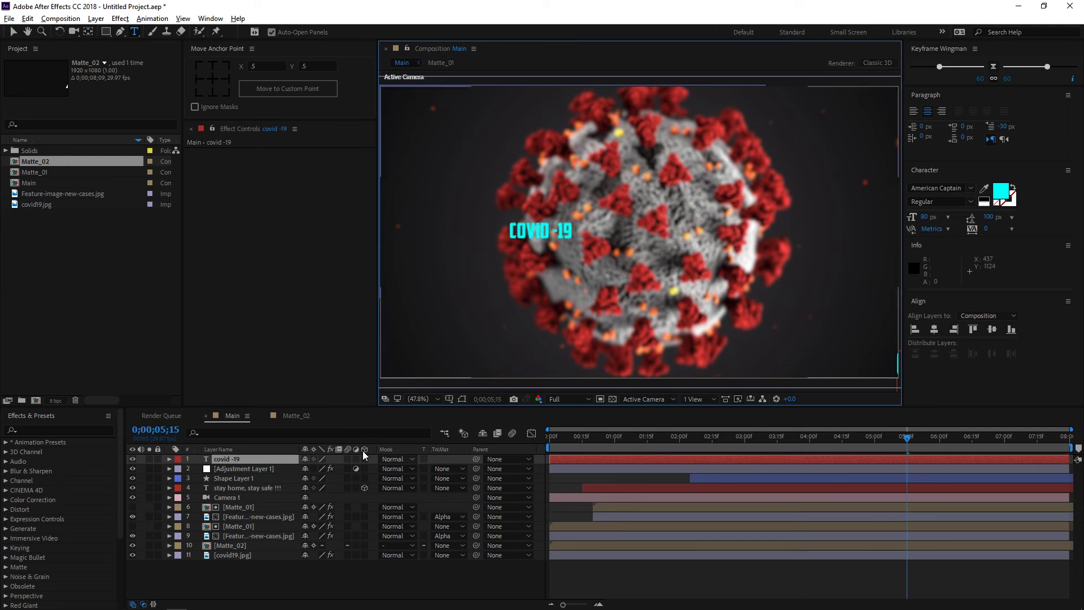
pyautogui.click(326, 577)
pyautogui.click(232, 459)
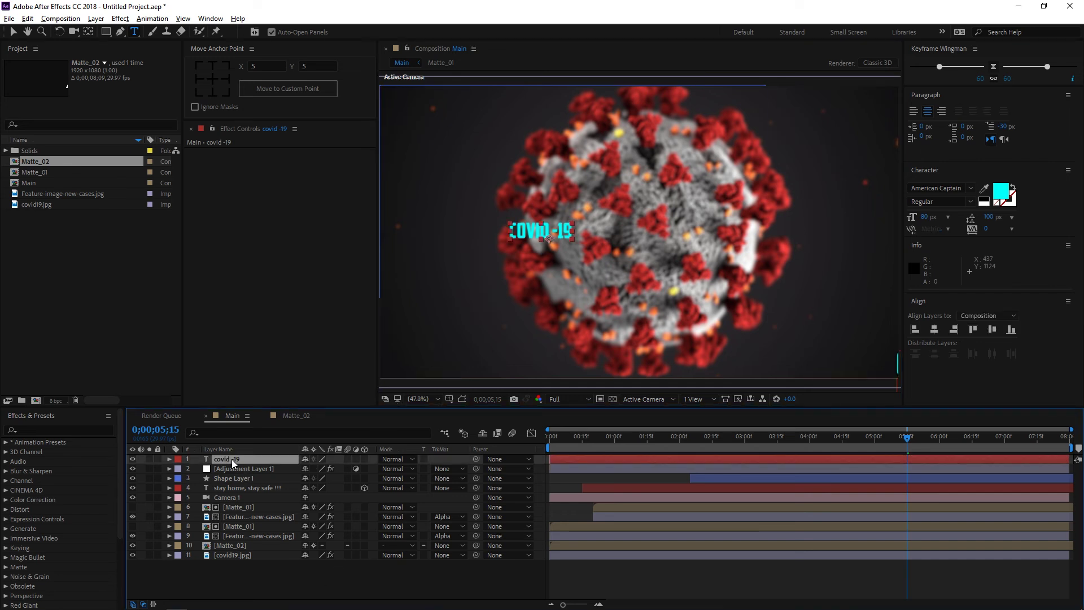
# - Center the covid -19 text's anchor point, center the layer in the composition, and scale it up to about 343%
pyautogui.click(213, 79)
pyautogui.hotkey('ctrl', 'Home')
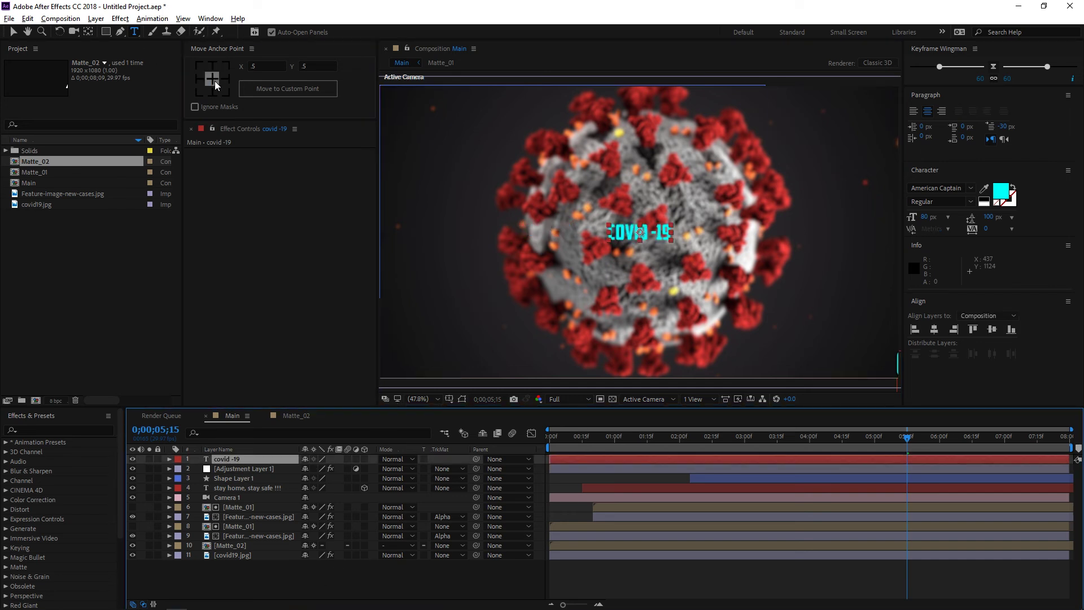
pyautogui.press('v')
pyautogui.moveTo(676, 243); pyautogui.dragTo(744, 275)
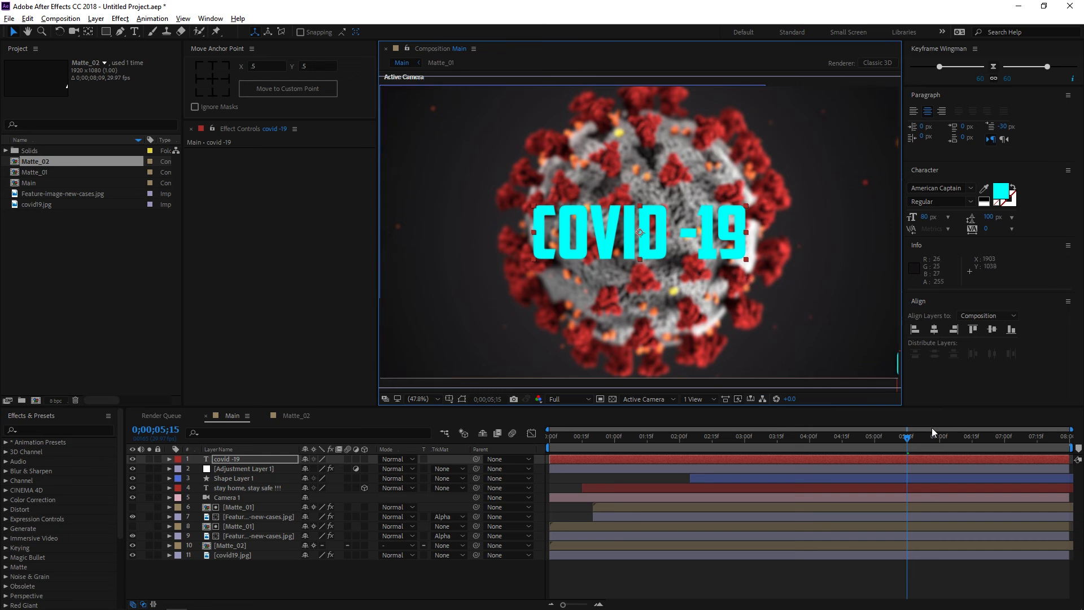
# - Move the covid -19 layer to start at 0;00;05;15 and set its text color to white (FFFFFF)
pyautogui.moveTo(553, 463); pyautogui.dragTo(903, 445)
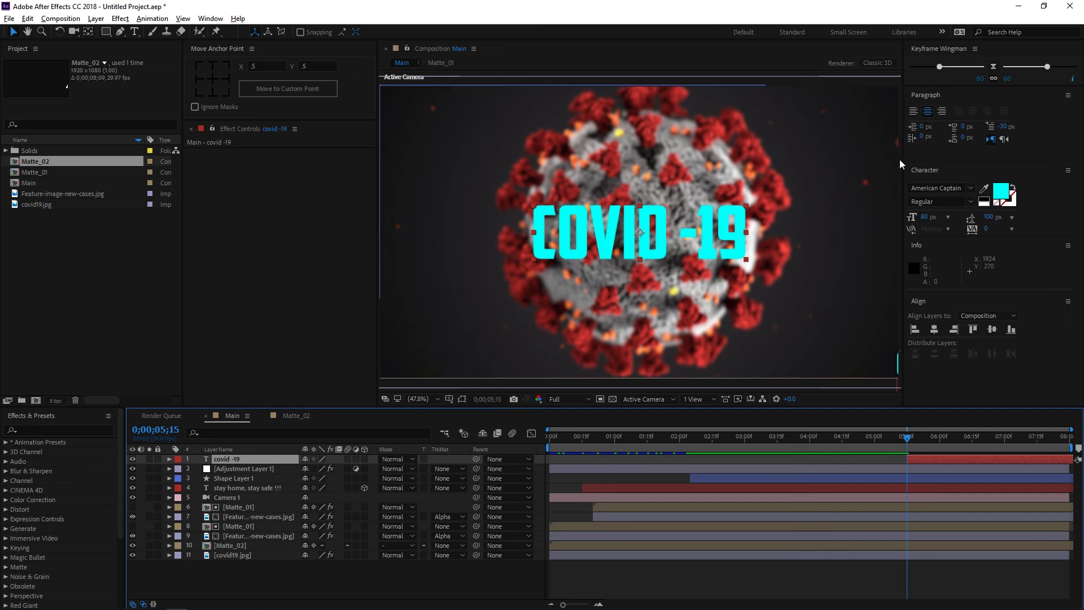
pyautogui.click(1007, 197)
pyautogui.moveTo(133, 272)
pyautogui.mouseDown()
pyautogui.moveTo(248, 272)
pyautogui.moveTo(99, 224)
pyautogui.moveTo(3, 158)
pyautogui.mouseUp()
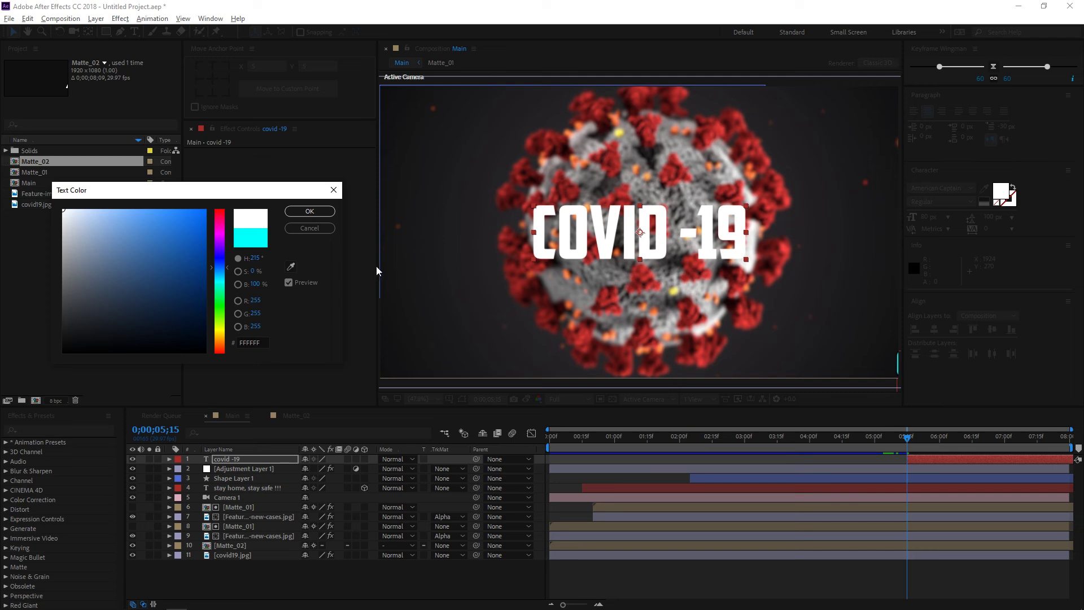
pyautogui.click(310, 211)
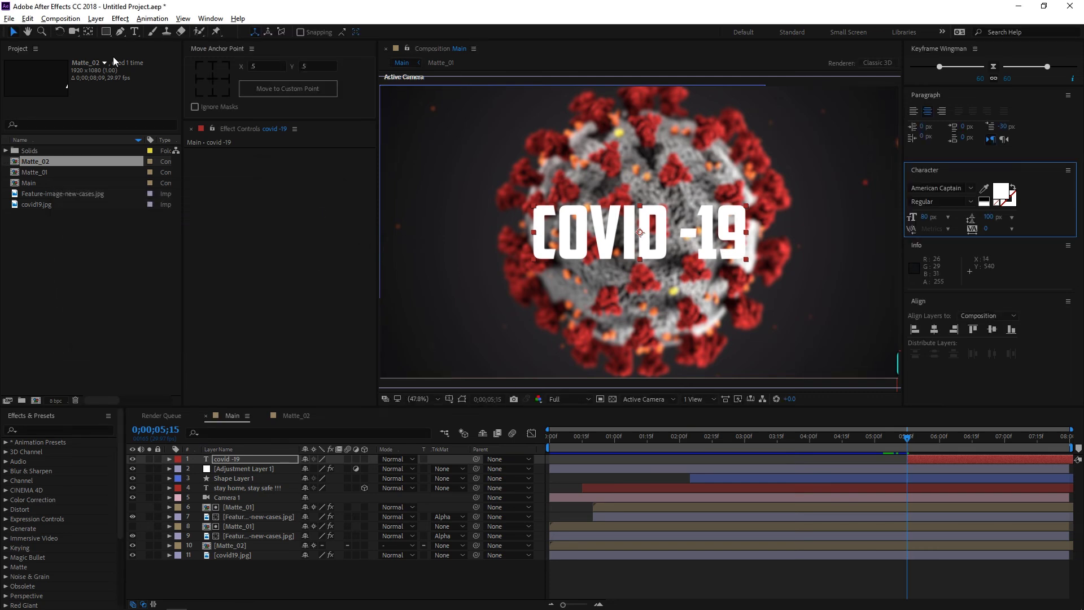
pyautogui.click(96, 18)
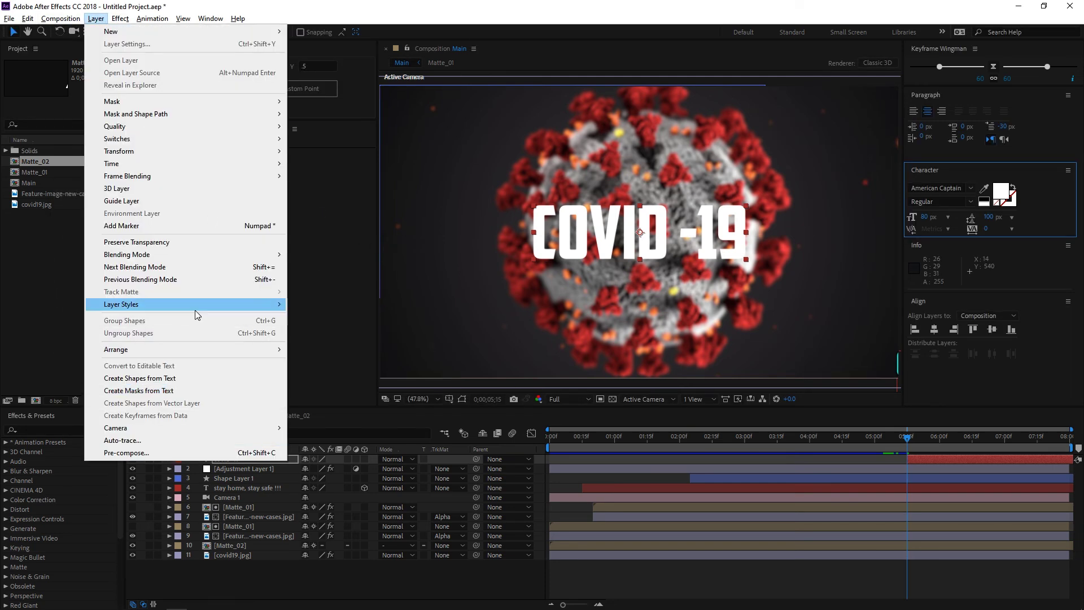
pyautogui.moveTo(172, 308)
pyautogui.click(329, 432)
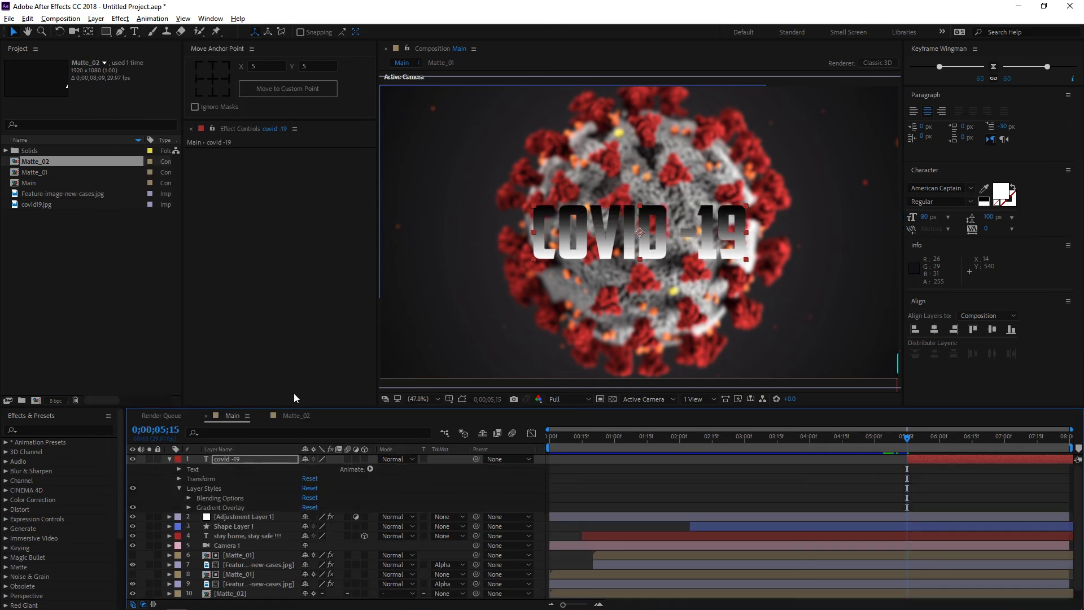
pyautogui.hotkey('ctrl', 'z')
# - Add a Stroke layer style to the covid -19 text with color 000000 and size 4, and collapse its properties
pyautogui.click(93, 19)
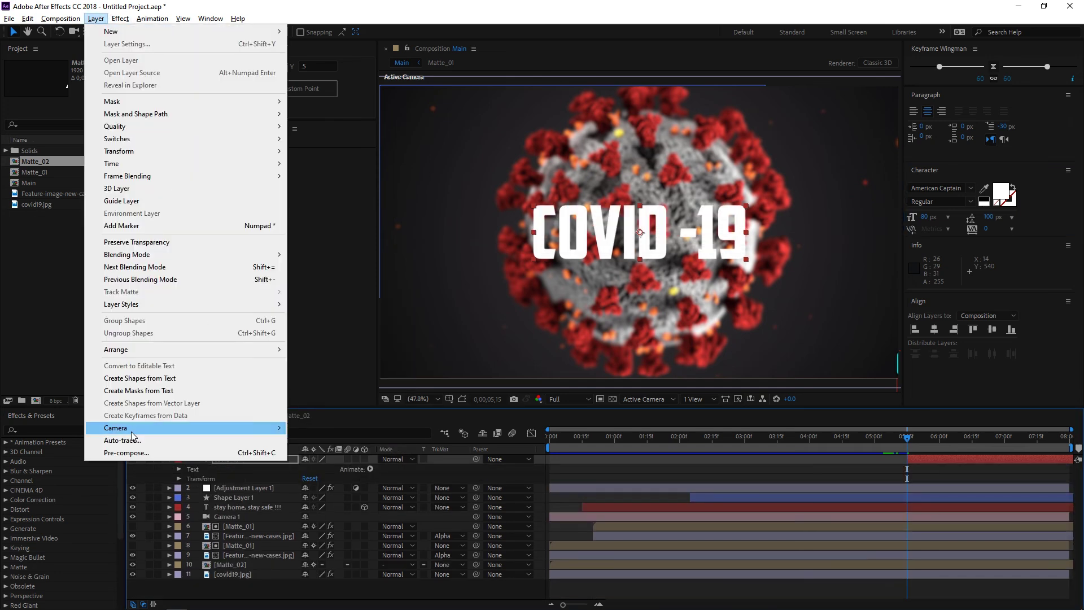
pyautogui.moveTo(190, 308)
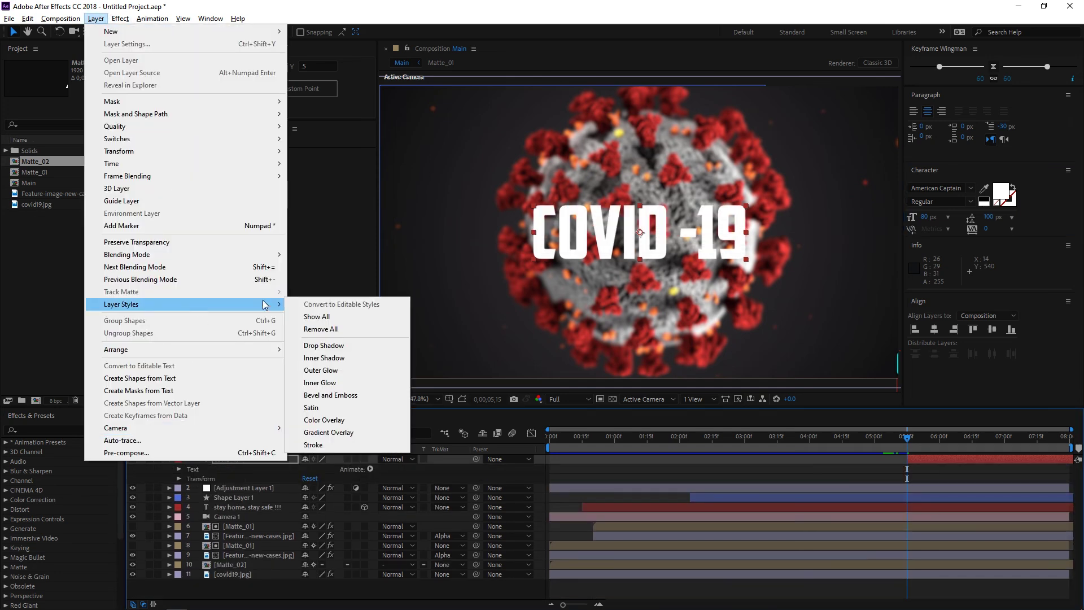
pyautogui.click(331, 446)
pyautogui.click(189, 507)
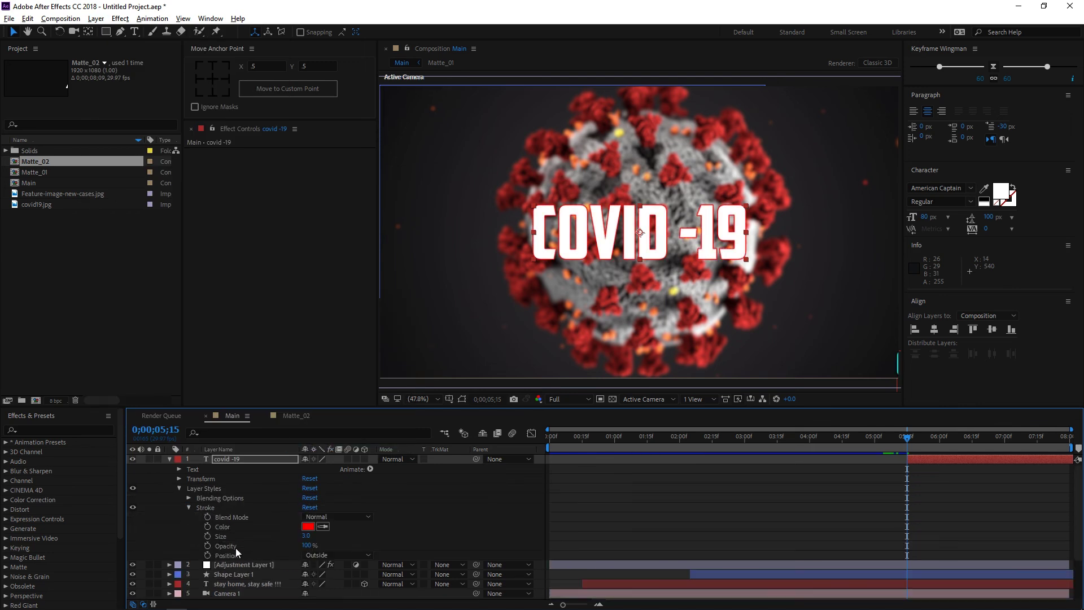
pyautogui.click(308, 526)
pyautogui.write('000000')
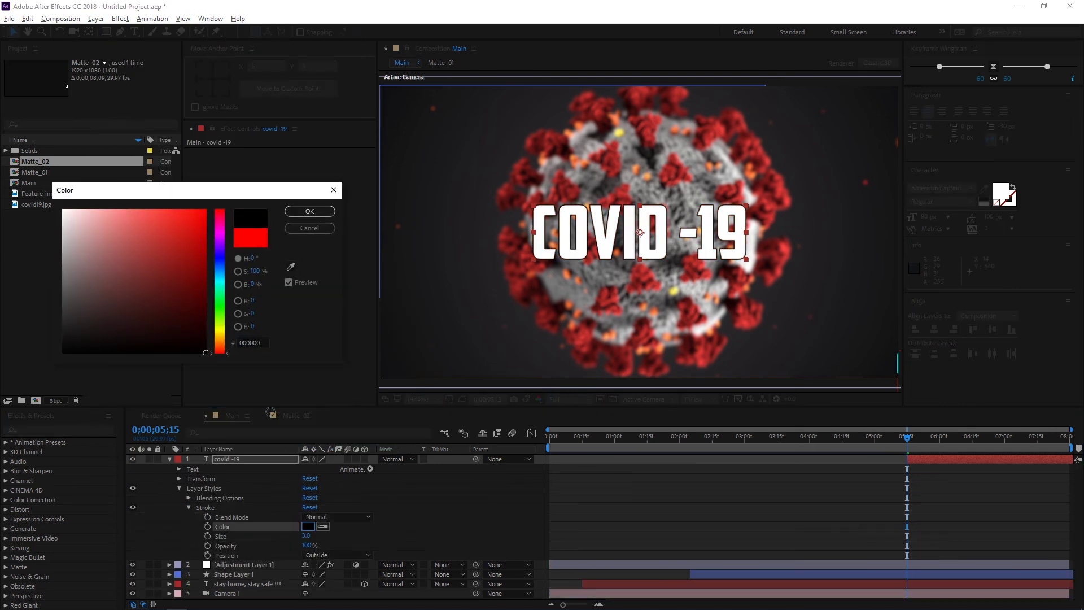
pyautogui.click(309, 211)
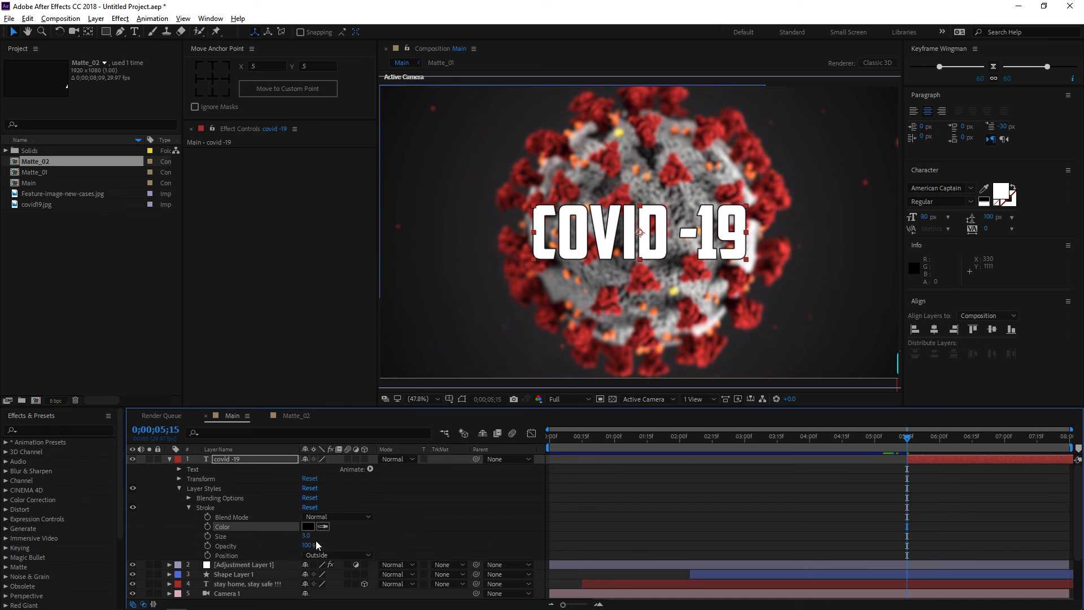
pyautogui.write('4')
pyautogui.press('Return')
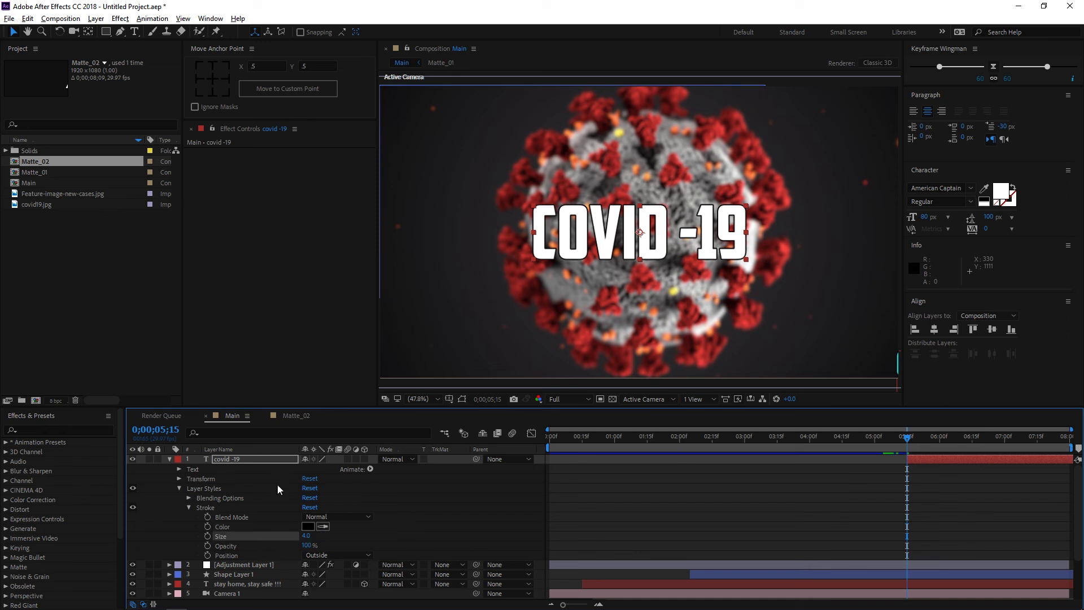
pyautogui.click(169, 459)
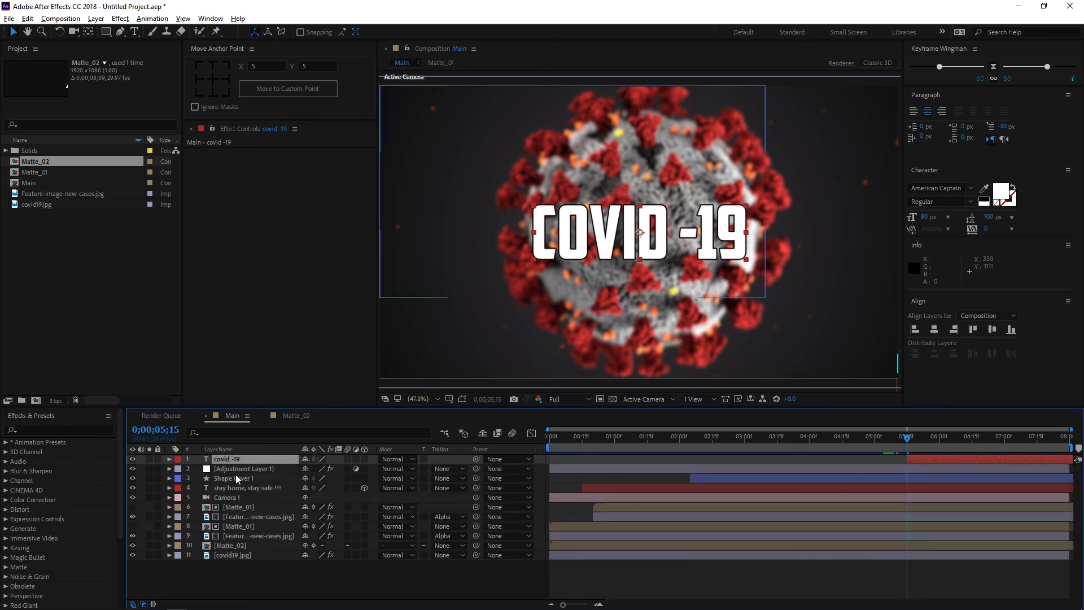
# - Add a Bevel and Emboss layer style to the covid -19 text and set its Stroke size to 5
pyautogui.click(96, 18)
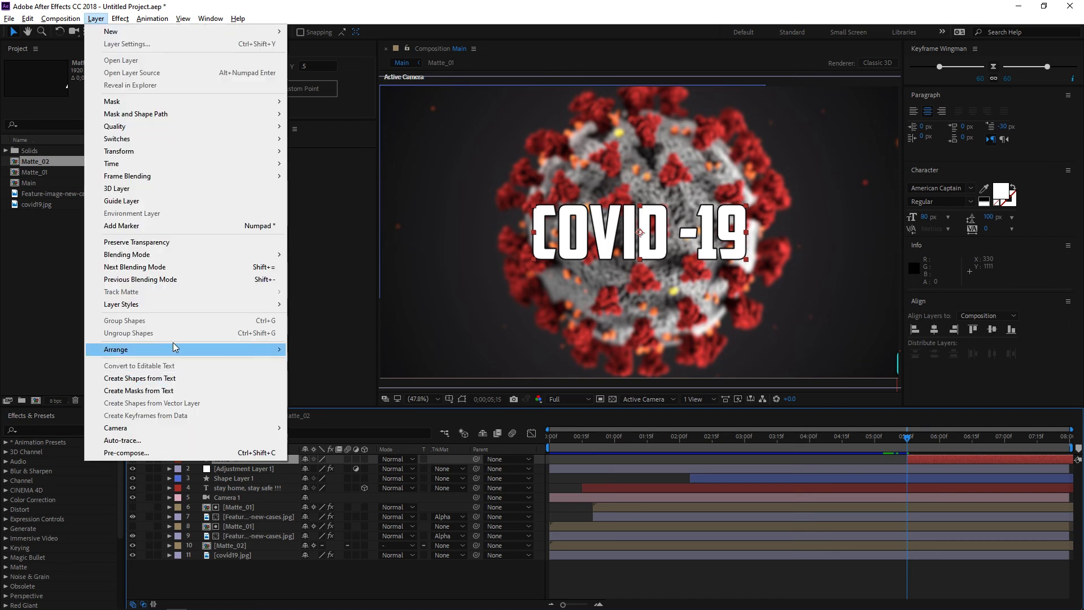
pyautogui.moveTo(228, 308)
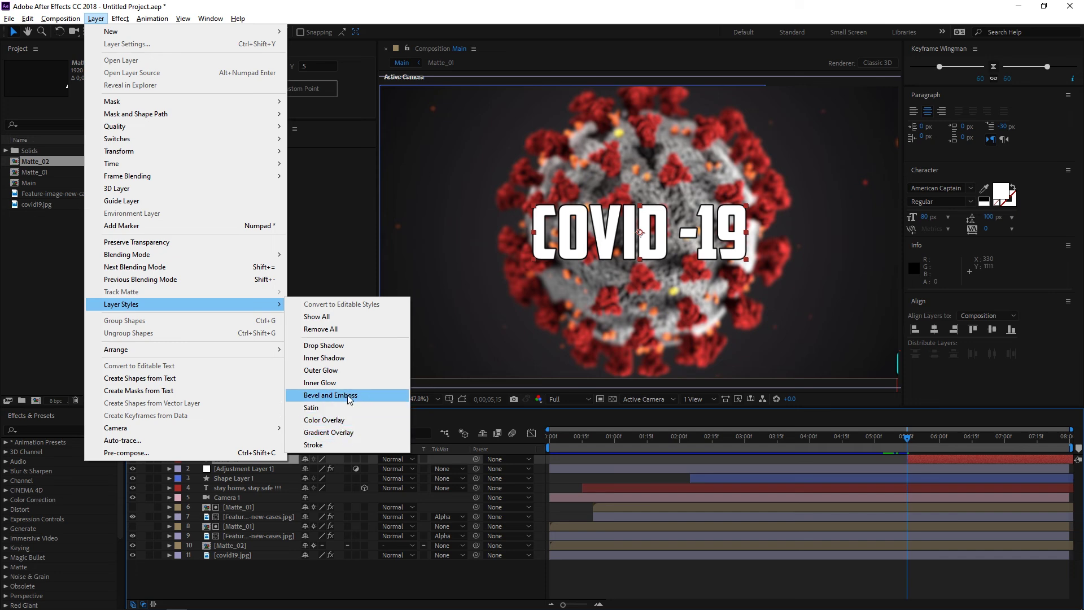
pyautogui.click(330, 396)
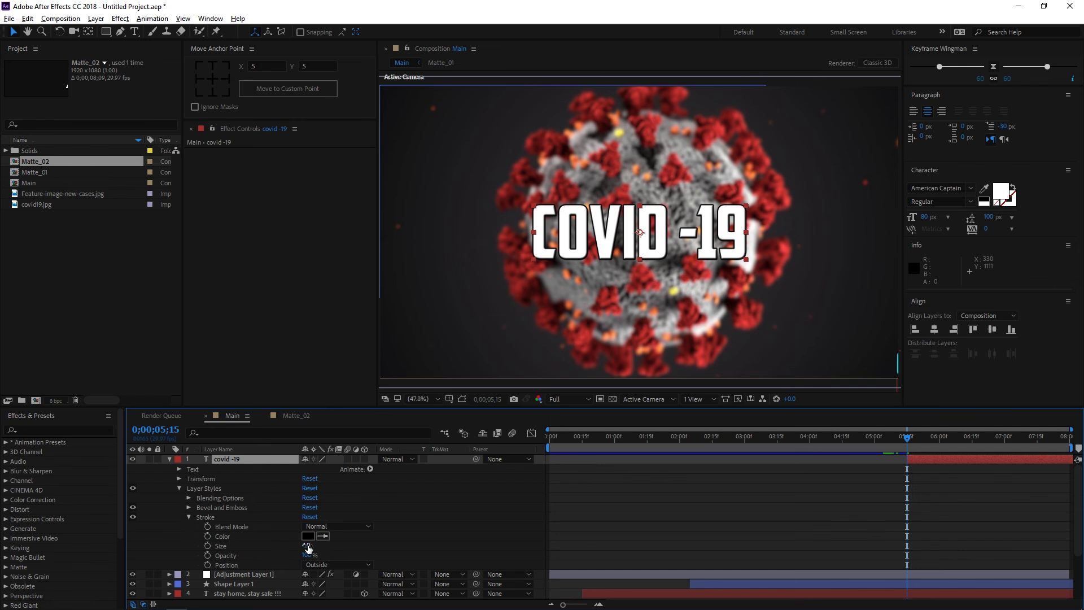
pyautogui.moveTo(308, 545); pyautogui.dragTo(317, 546)
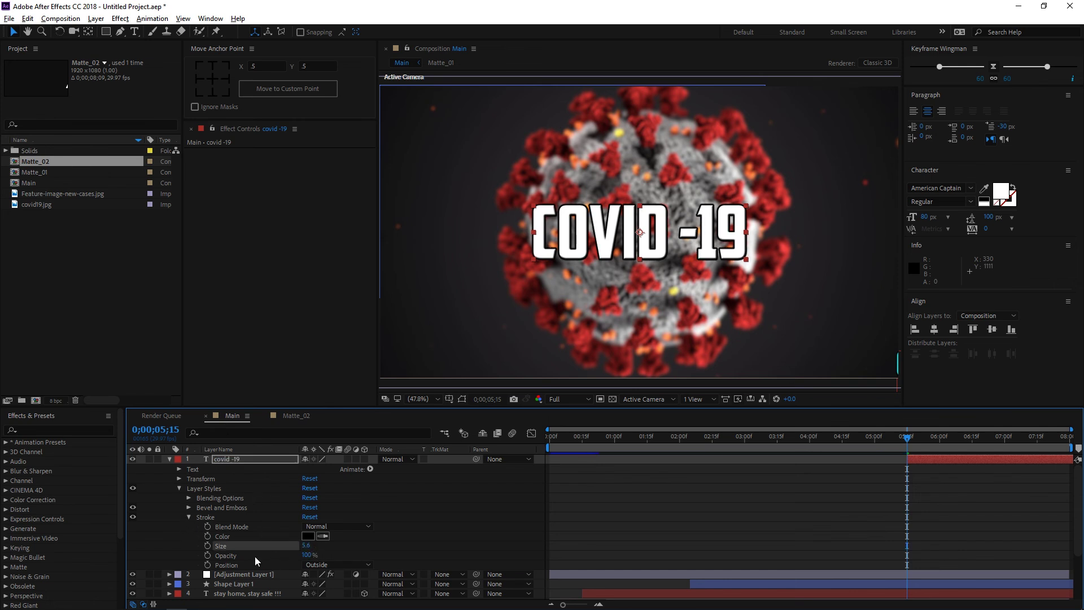
pyautogui.write('5')
pyautogui.press('Return')
pyautogui.click(171, 459)
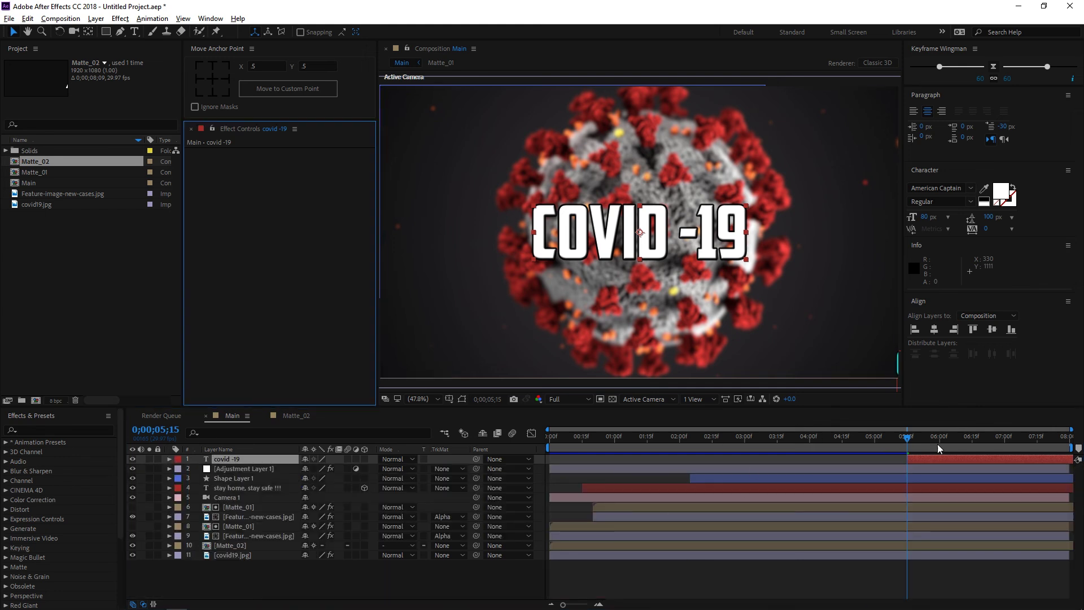
pyautogui.click(911, 448)
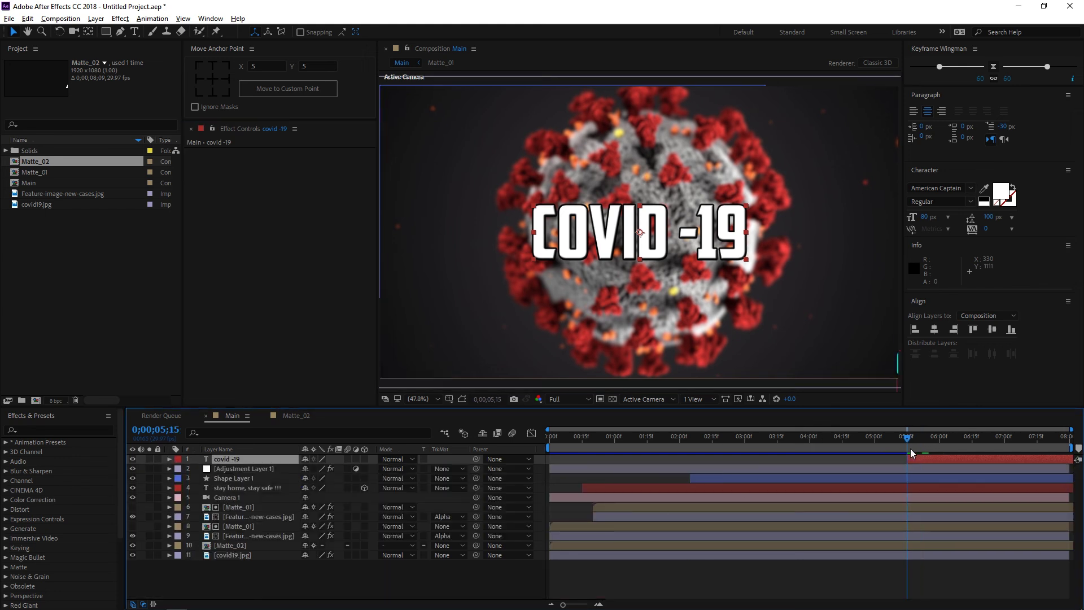
pyautogui.click(365, 459)
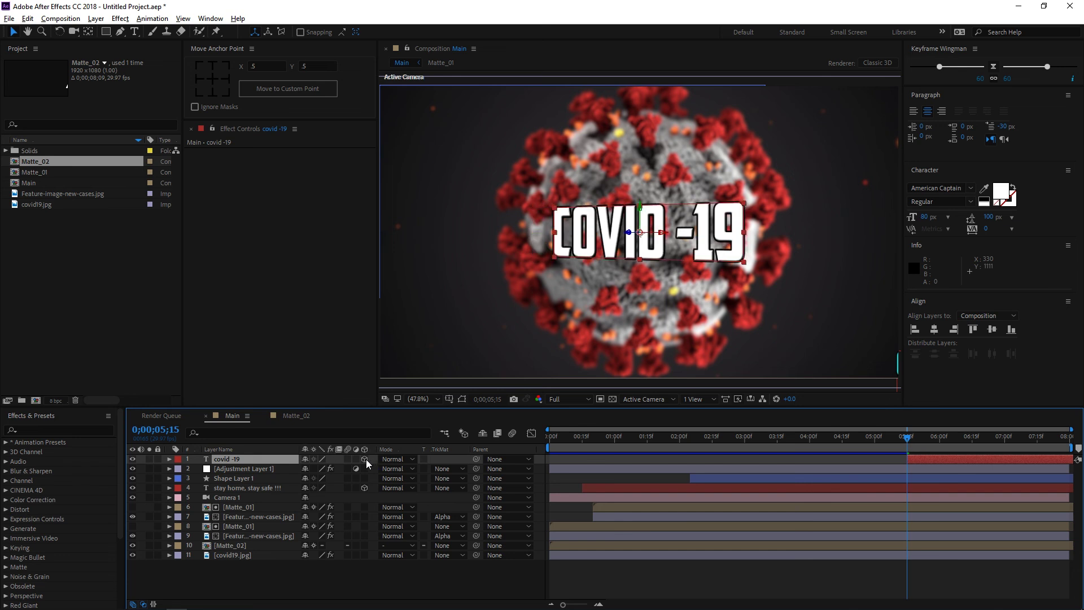
pyautogui.click(366, 459)
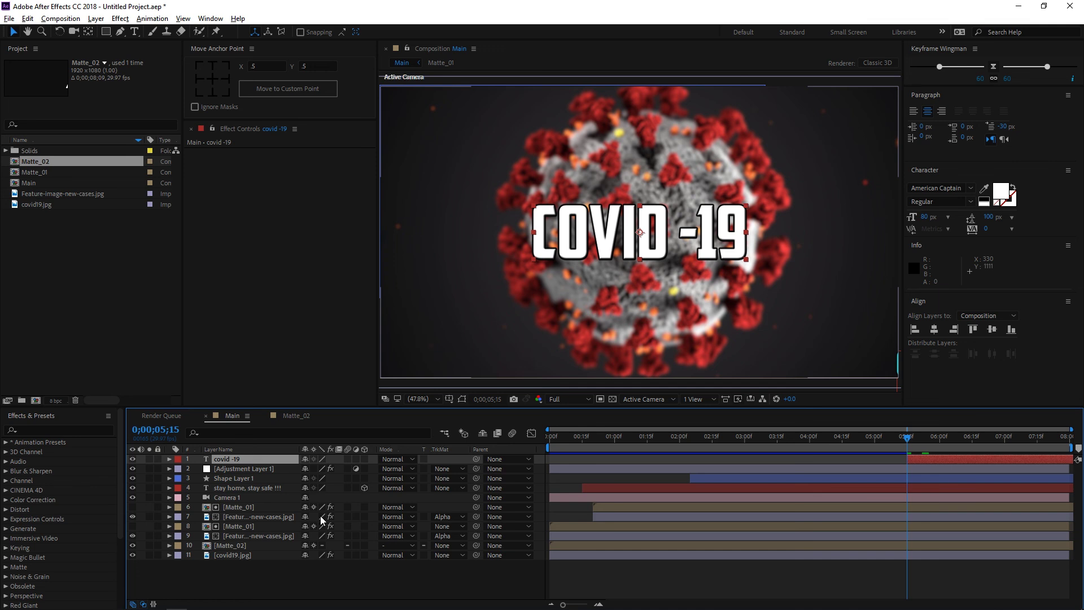
# - Keyframe the covid -19 text's Scale from 0% at 0;00;05;15 to 343% at 0;00;05;25
pyautogui.press('s')
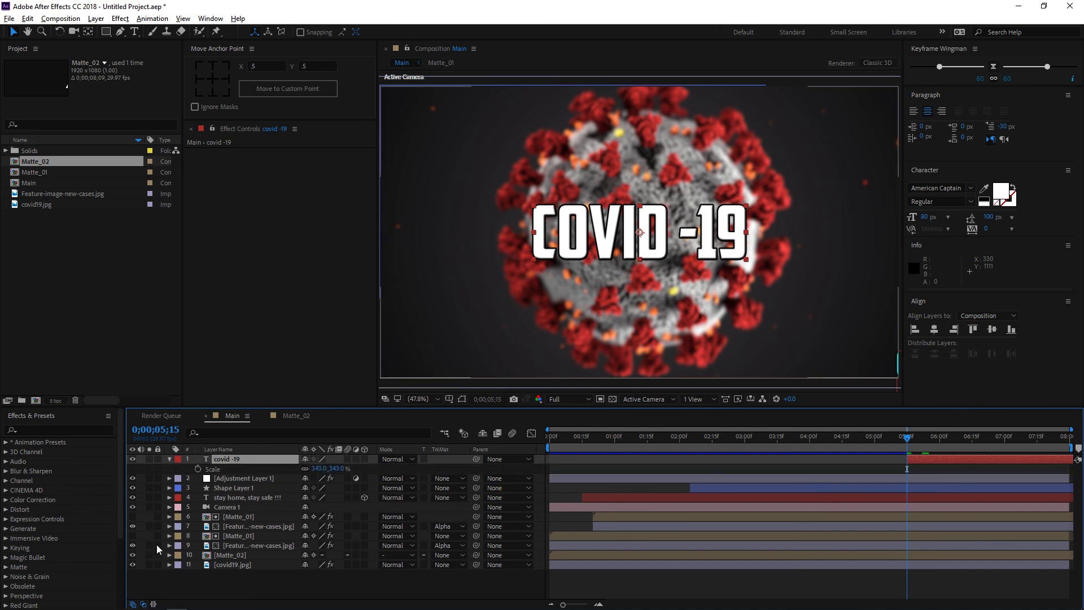
pyautogui.click(198, 470)
pyautogui.hotkey('shift', 'pagedown')
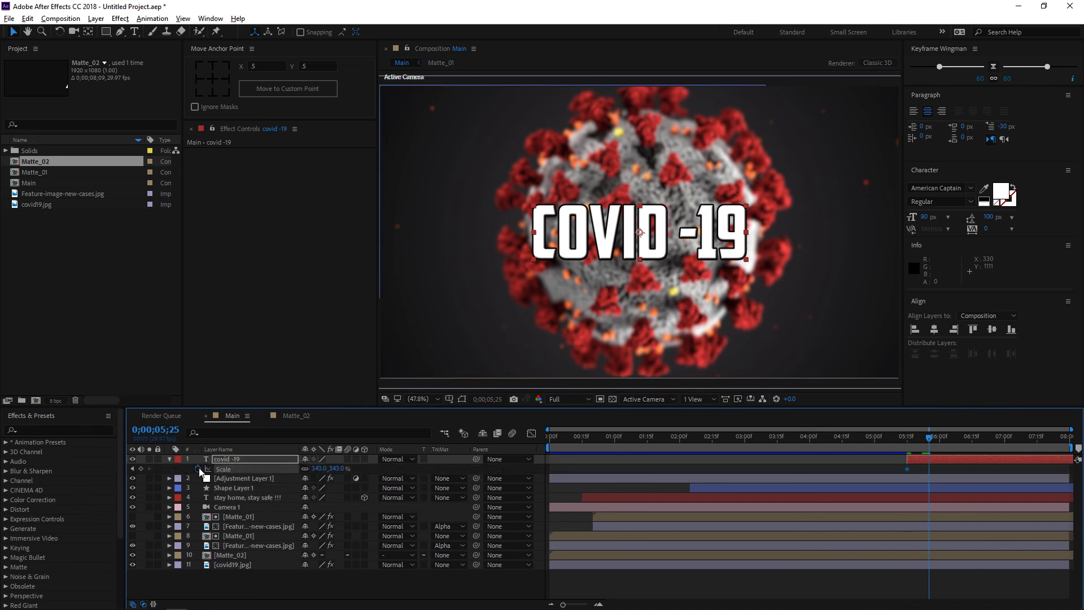
pyautogui.click(140, 469)
pyautogui.hotkey('shift', 'pageup')
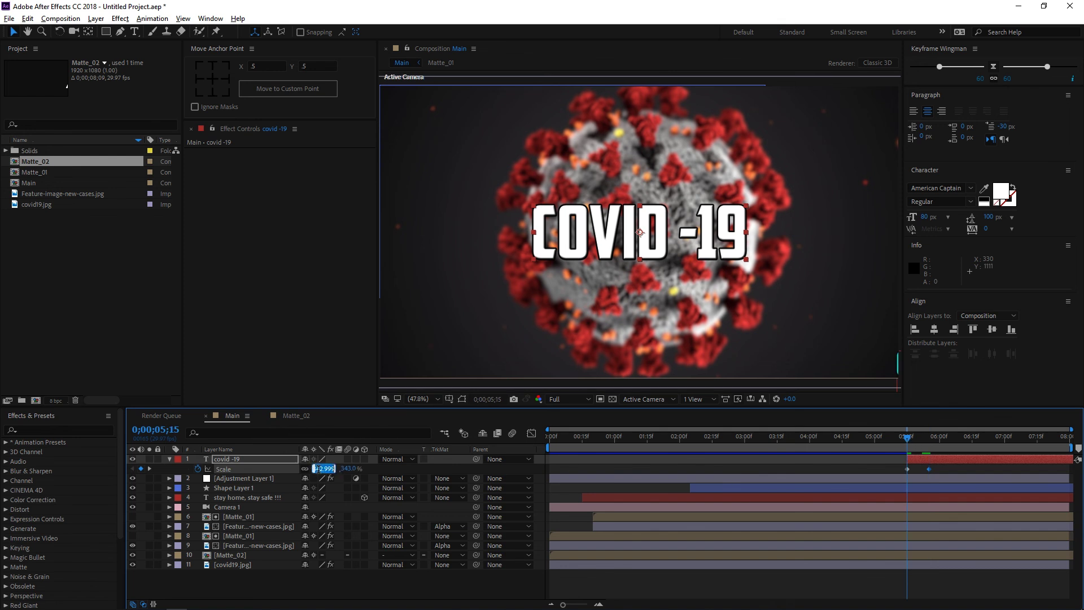
pyautogui.write('0')
pyautogui.press('Return')
# - Ease both Scale keyframes with 100 influence on each side and preview the title's pop-in from 0;00;04;09
pyautogui.moveTo(936, 468); pyautogui.dragTo(884, 472)
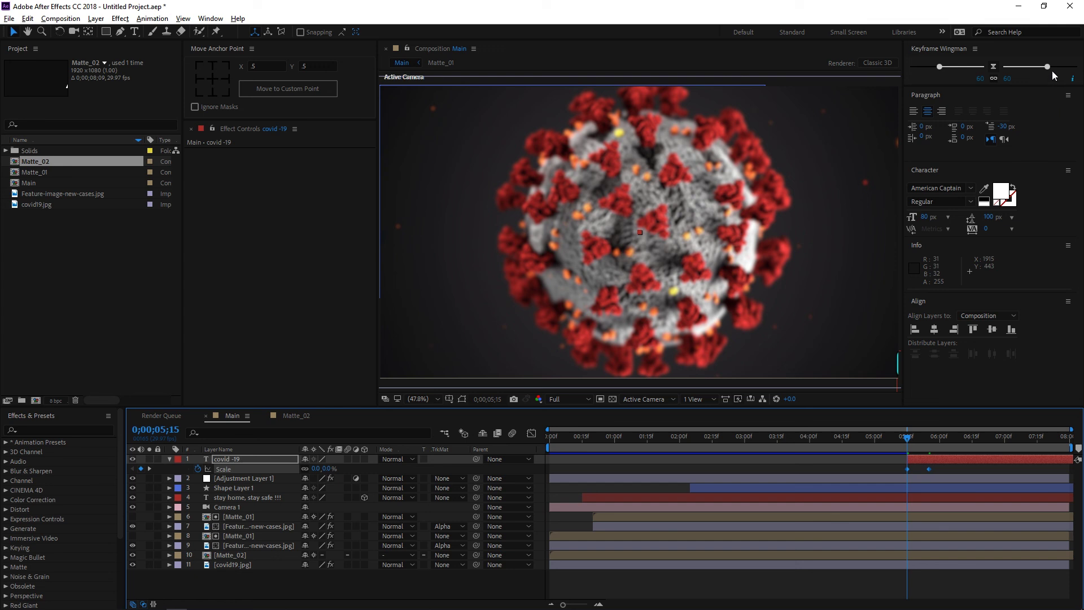
pyautogui.click(995, 66)
pyautogui.moveTo(1048, 66); pyautogui.dragTo(1078, 66)
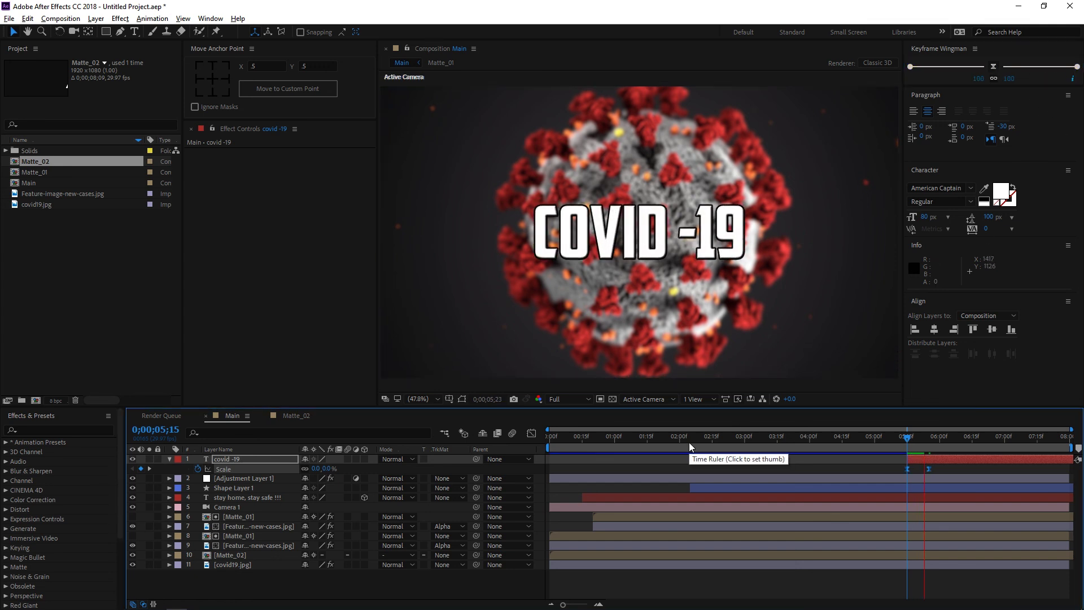
pyautogui.moveTo(954, 444); pyautogui.dragTo(828, 446)
pyautogui.press('space')
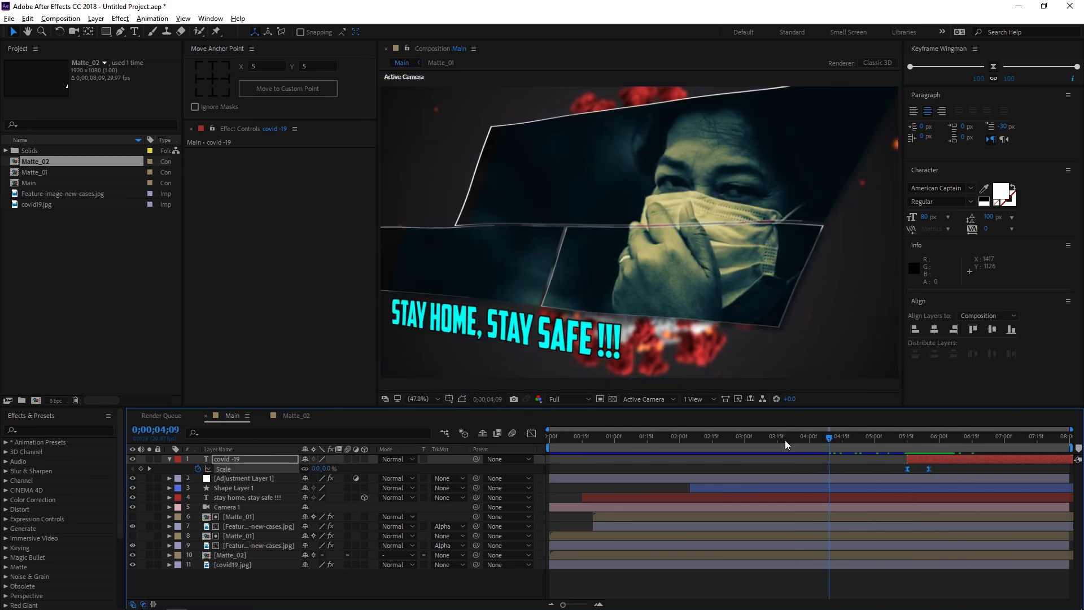
# - Return to 0;00;05;15 and add a Tracking animator to the covid -19 text
pyautogui.moveTo(897, 444)
pyautogui.mouseDown()
pyautogui.moveTo(921, 440)
pyautogui.moveTo(900, 445)
pyautogui.moveTo(912, 454)
pyautogui.mouseUp()
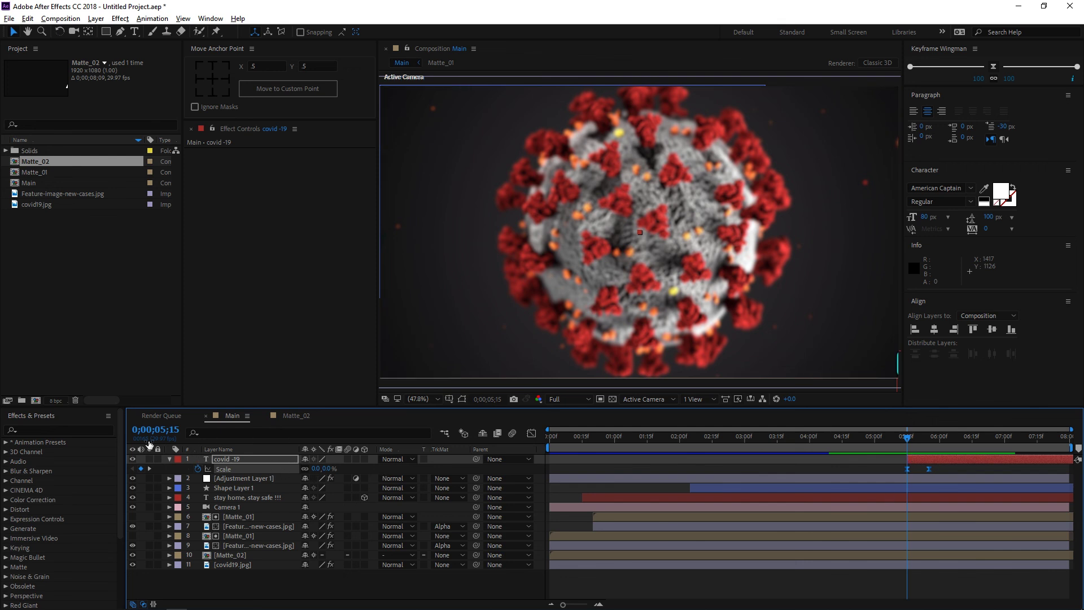
pyautogui.click(169, 459)
pyautogui.click(169, 459)
pyautogui.click(371, 469)
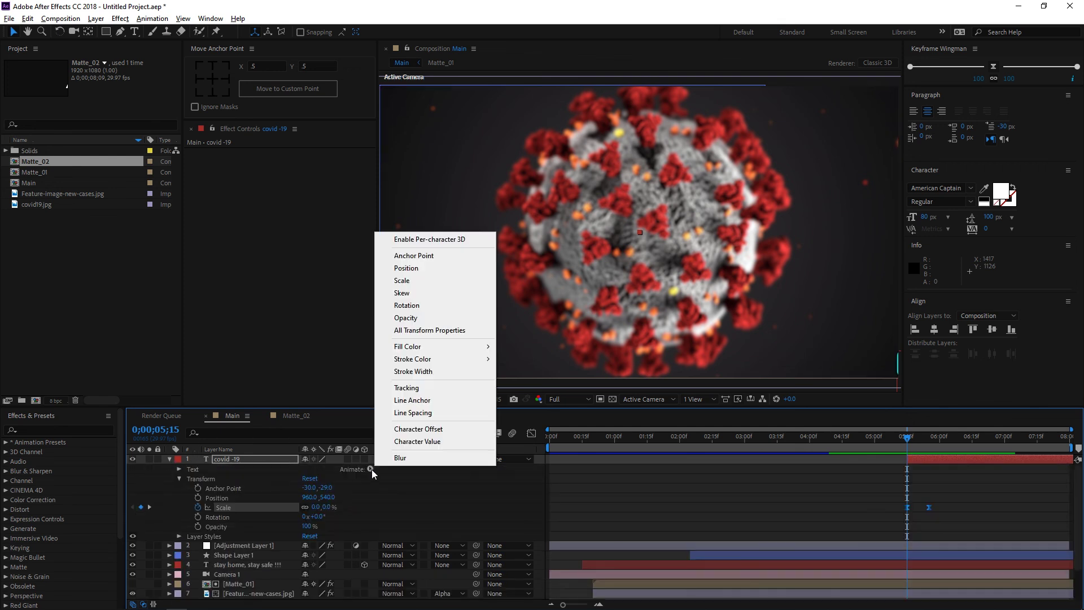
pyautogui.click(401, 388)
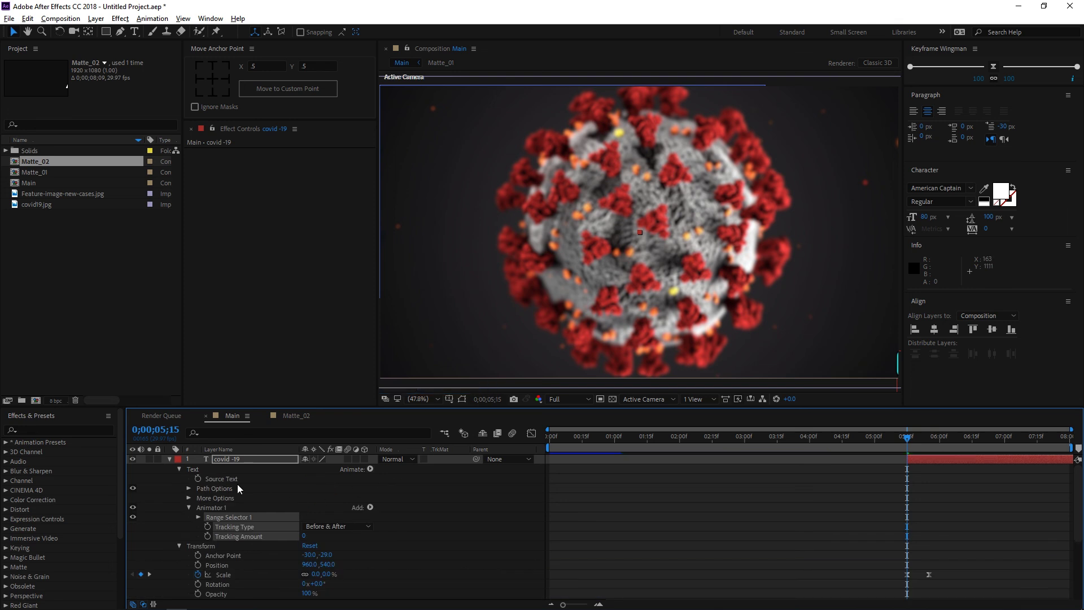
# - Keyframe Tracking Amount from 0 at 0;00;05;15 to 5 at 0;00;07;29 and preview the composition from the beginning
pyautogui.click(208, 536)
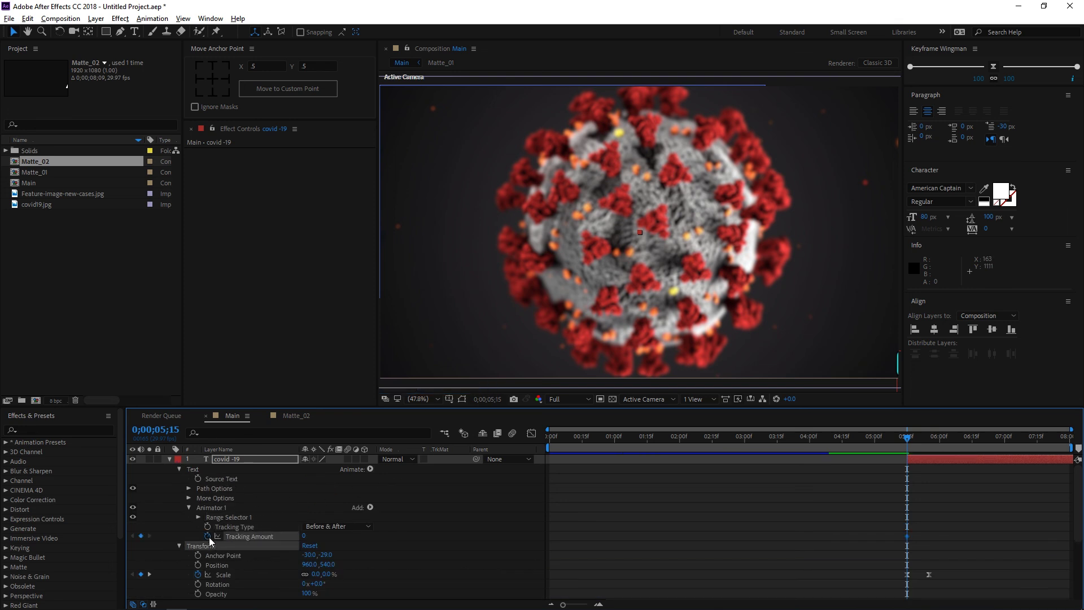
pyautogui.moveTo(907, 440); pyautogui.dragTo(1075, 474)
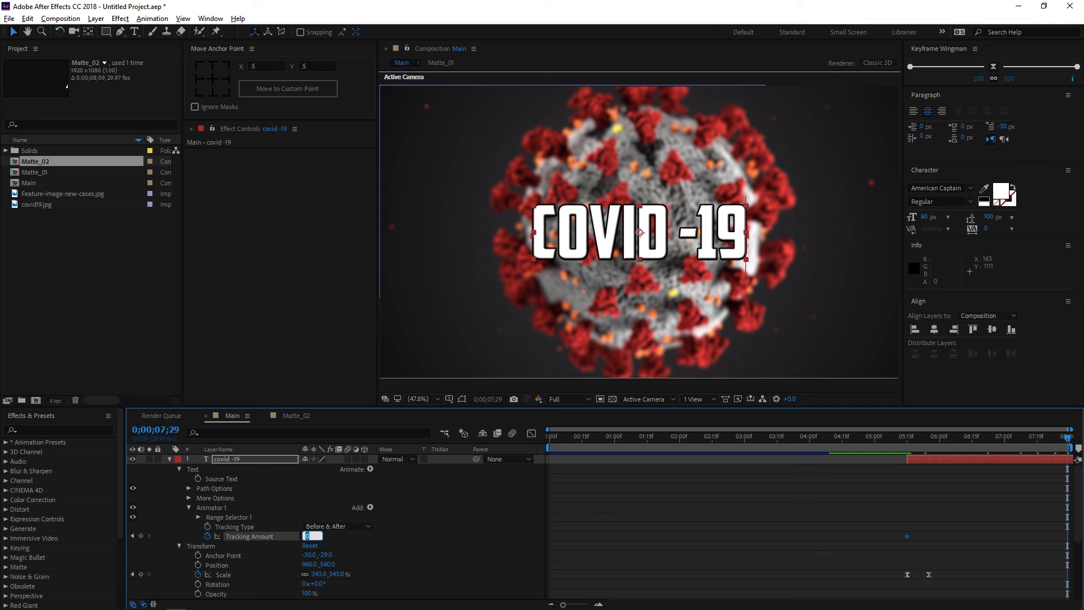
pyautogui.write('5')
pyautogui.press('Return')
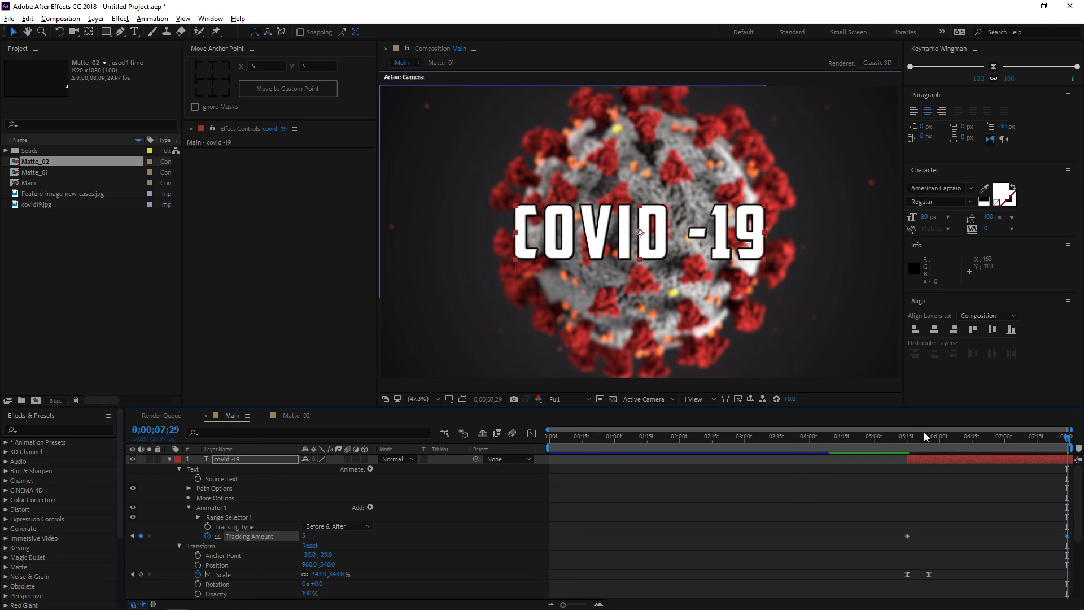
pyautogui.press('space')
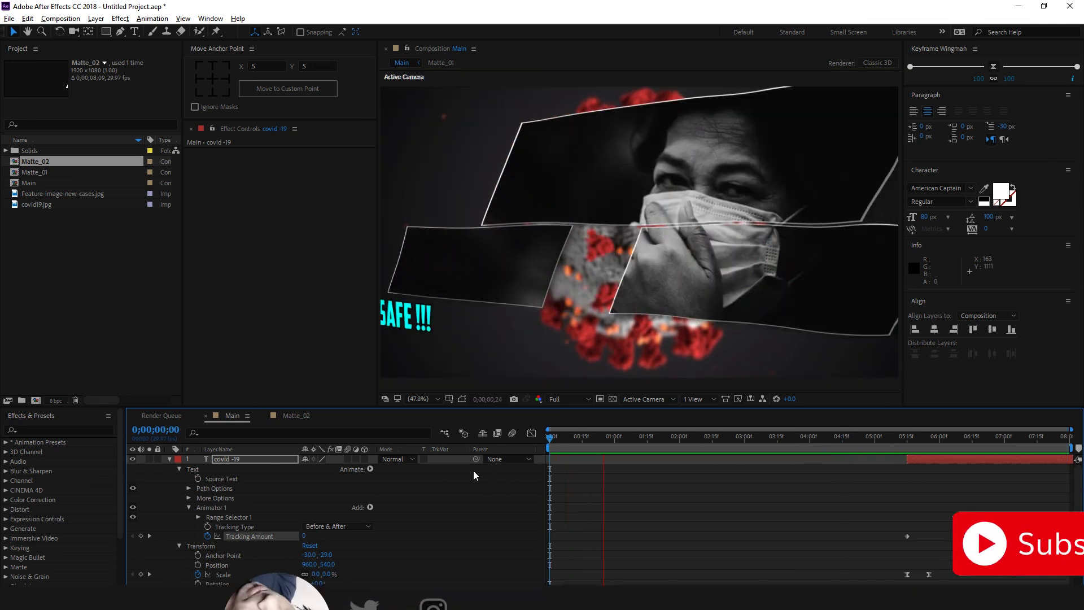